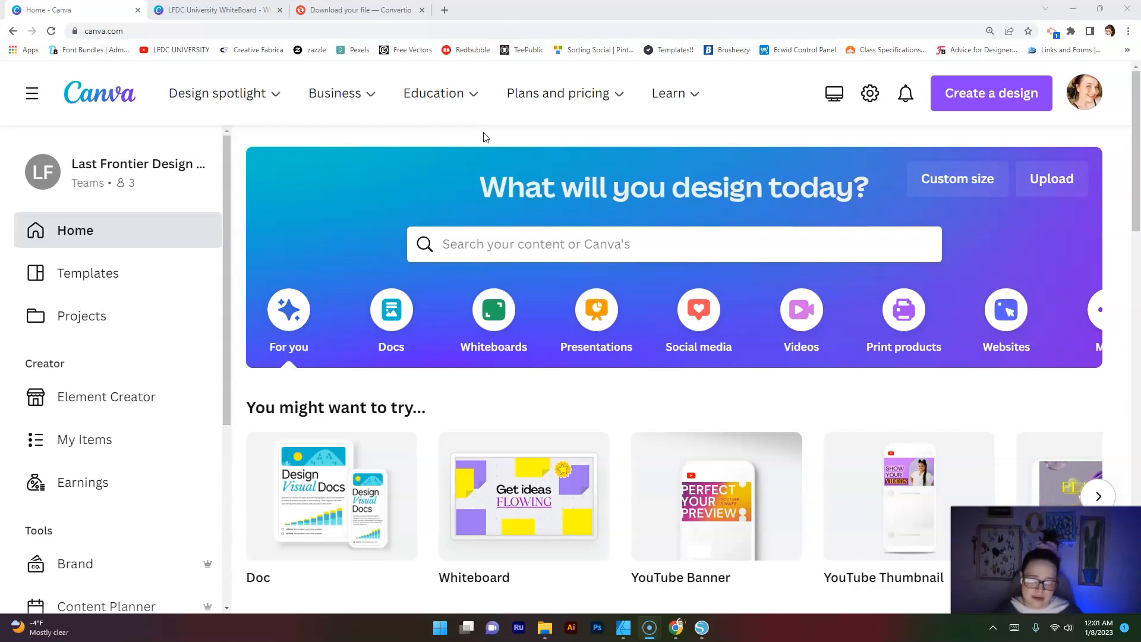
# Create a new custom-size design measuring 3600 × 3600 px
pyautogui.click(990, 89)
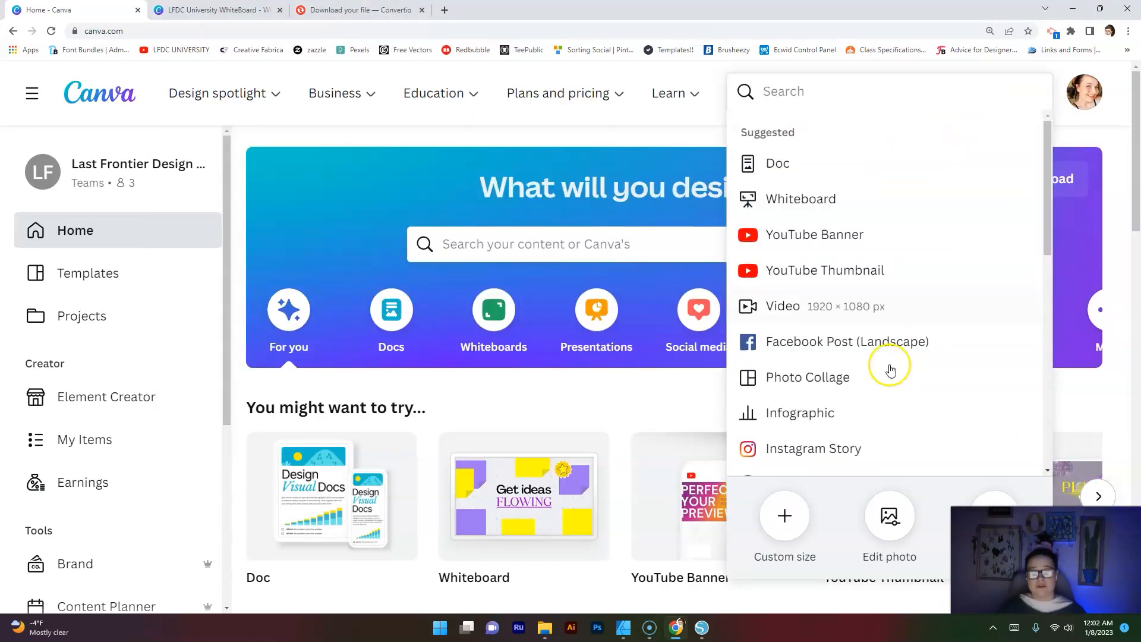
pyautogui.click(785, 522)
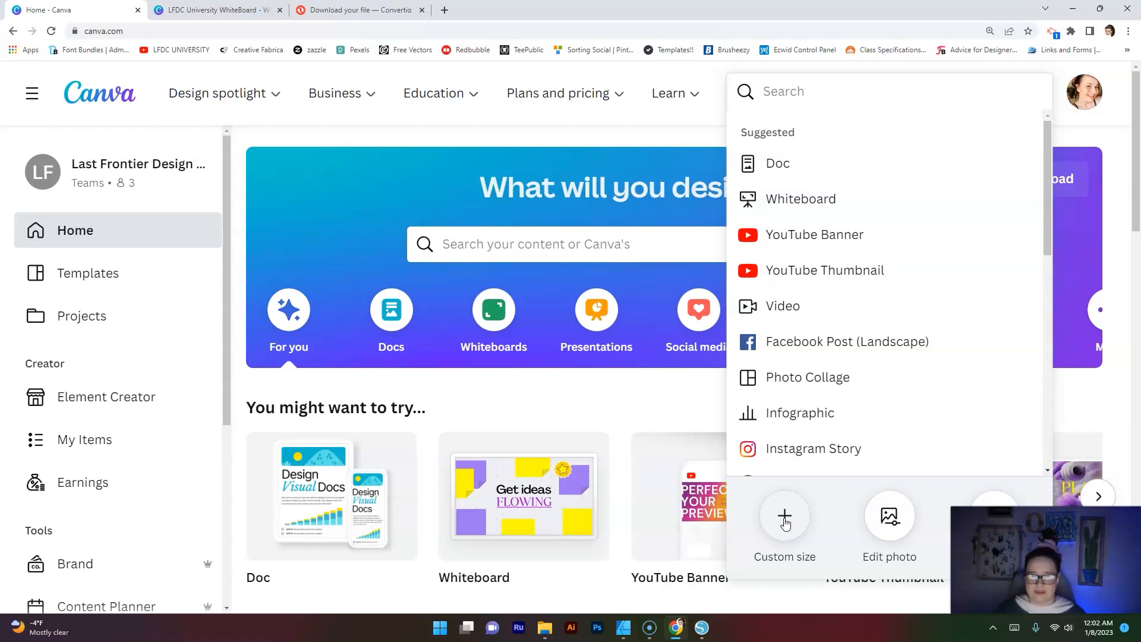
pyautogui.click(785, 522)
pyautogui.write('36')
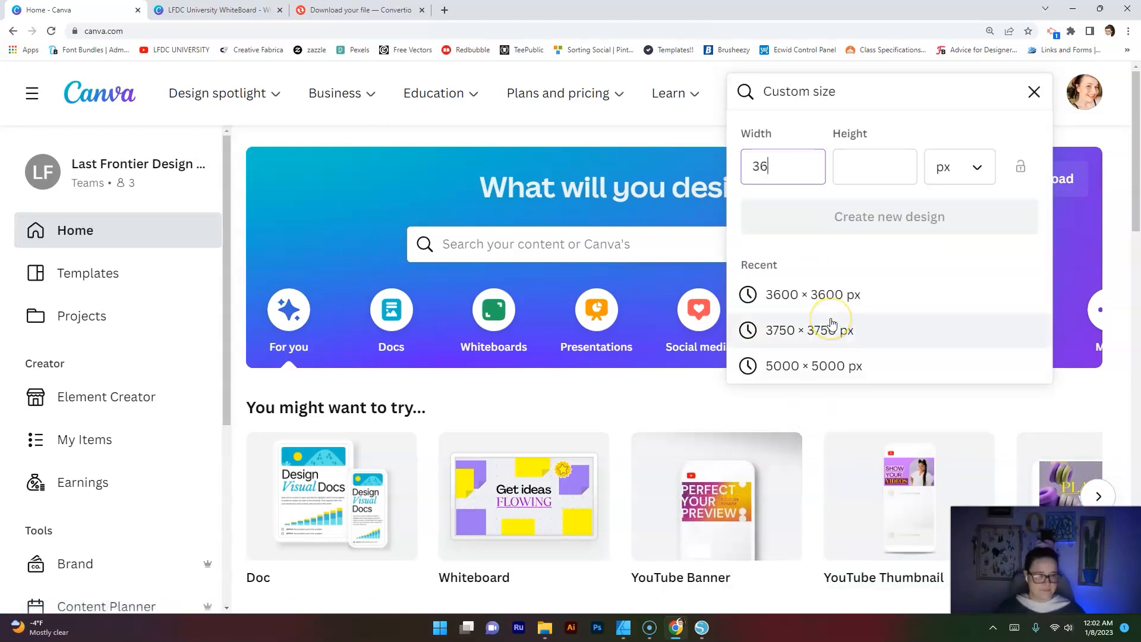
pyautogui.write('00')
pyautogui.press('Tab')
pyautogui.write('3600')
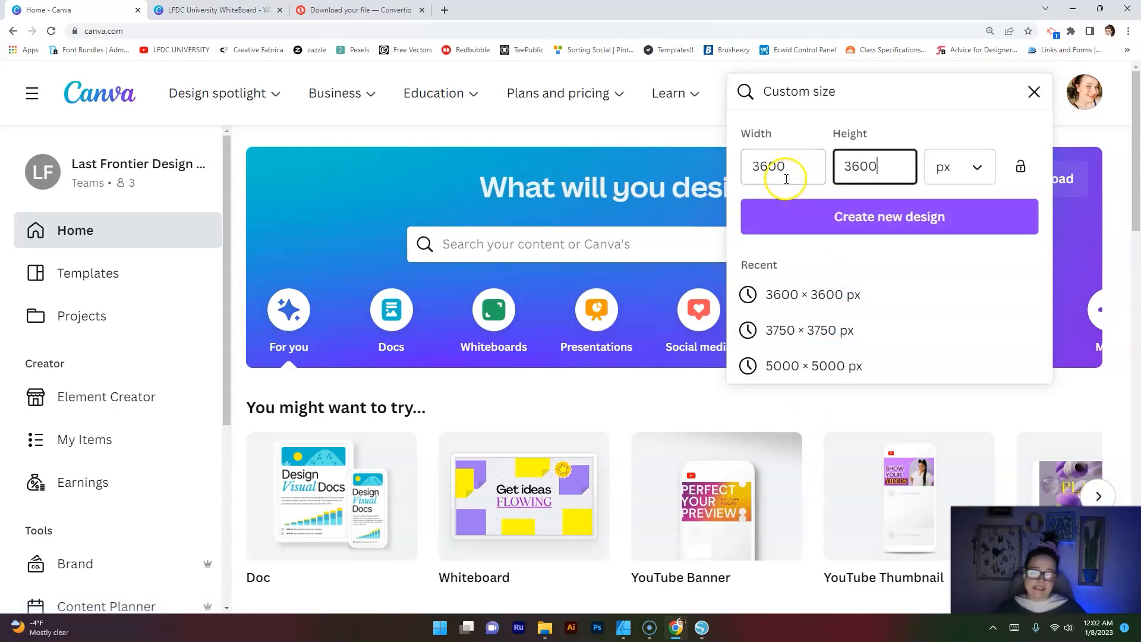
pyautogui.click(898, 221)
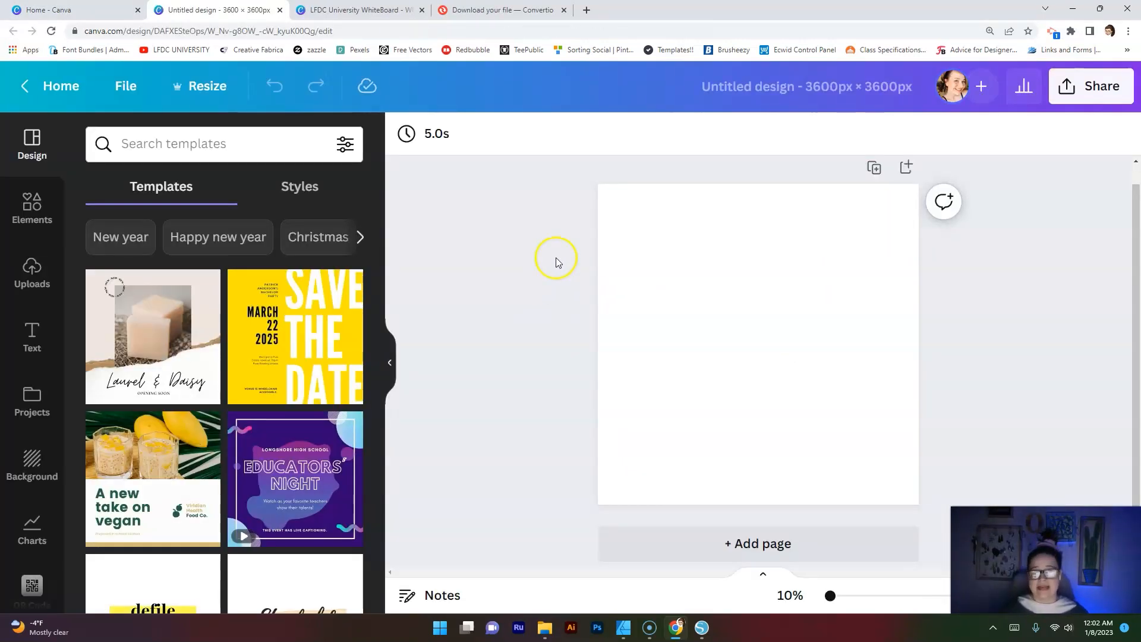
# Title the design "Happy Valentines Day SVG"
pyautogui.click(790, 89)
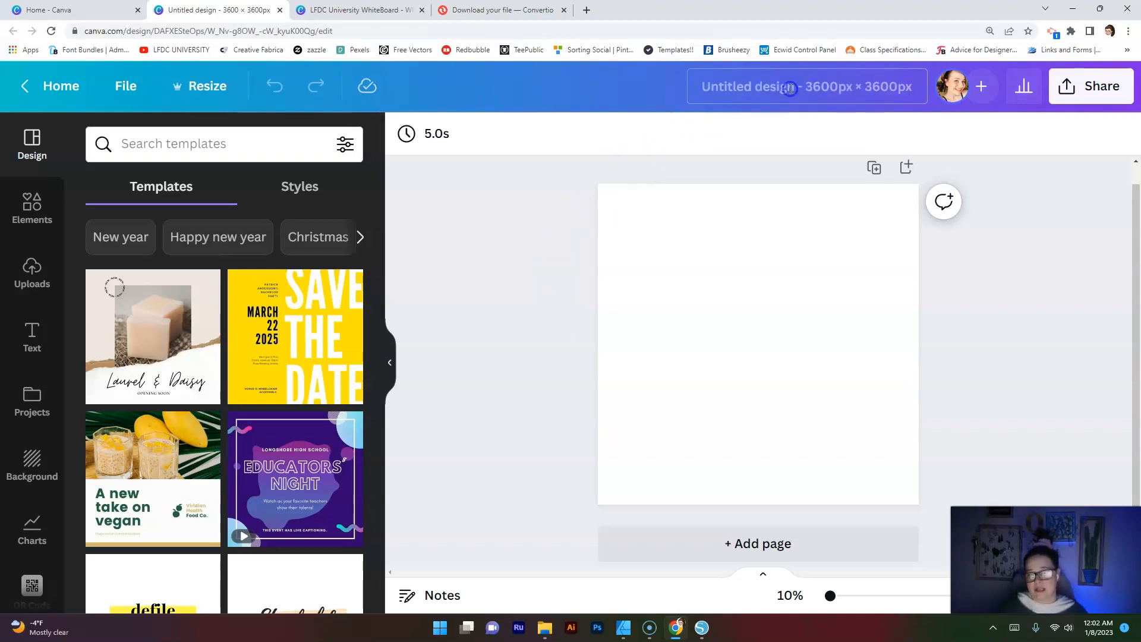
pyautogui.write('Happy')
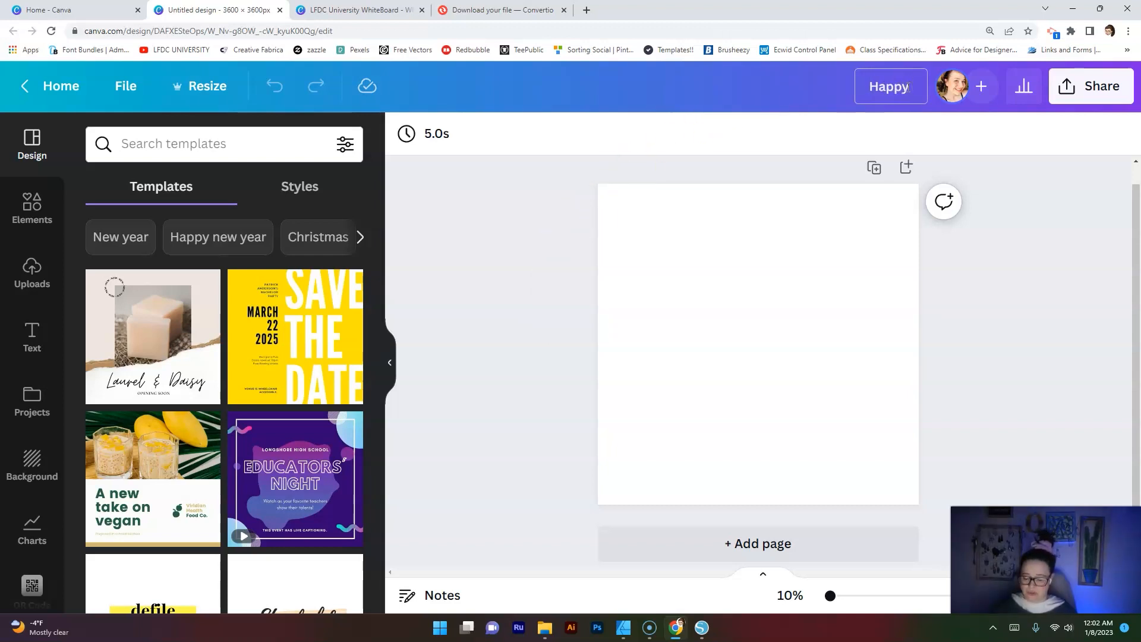
pyautogui.write(' Valentines Day')
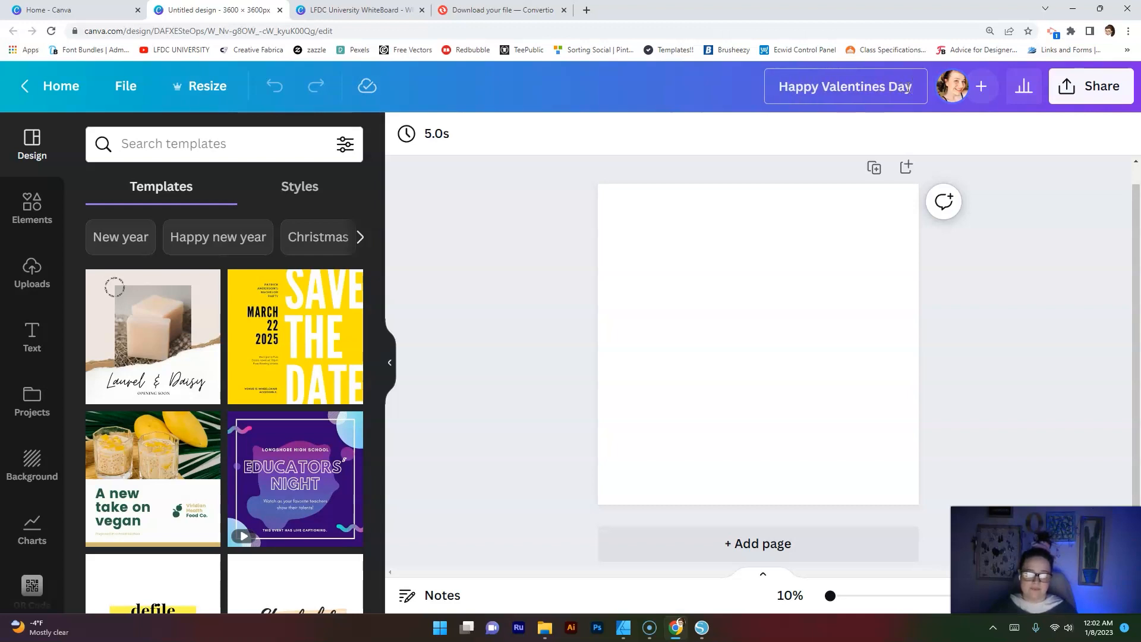
pyautogui.write(' SVG')
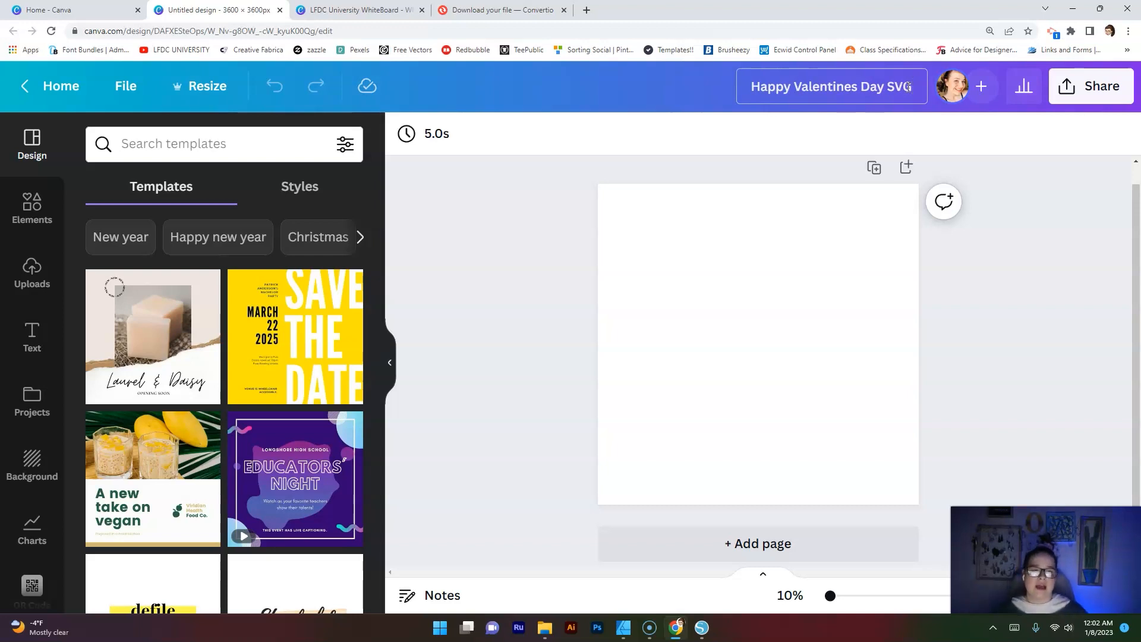
pyautogui.moveTo(909, 87); pyautogui.dragTo(750, 77)
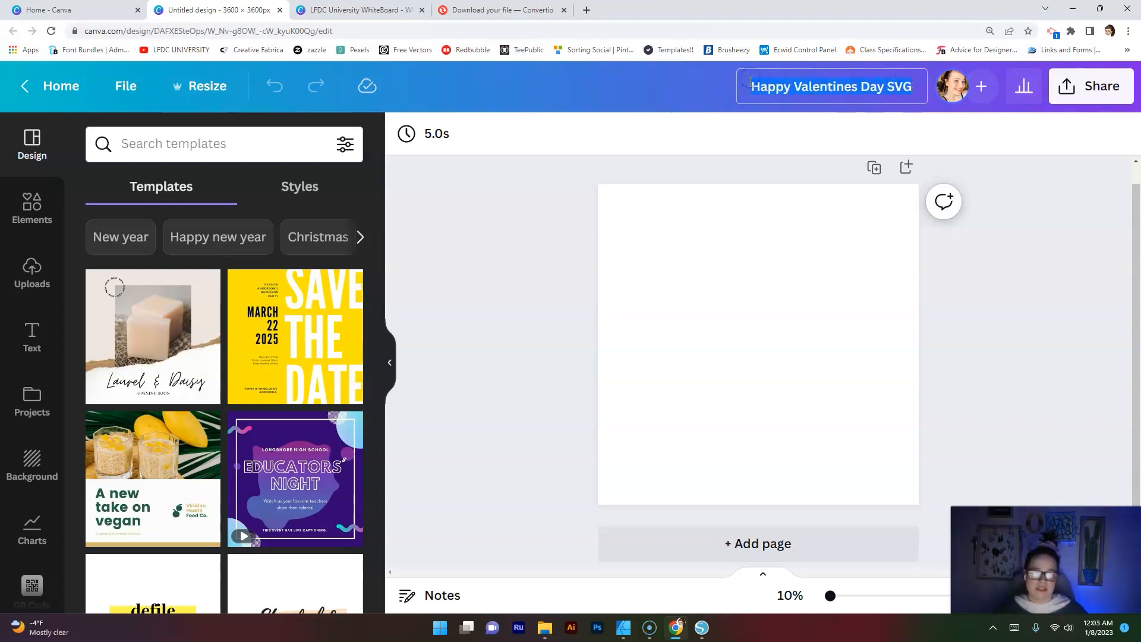
pyautogui.click(750, 84)
# Add a heading, enlarge it to about font size 285, and centre it in the upper part of the page
pyautogui.click(32, 337)
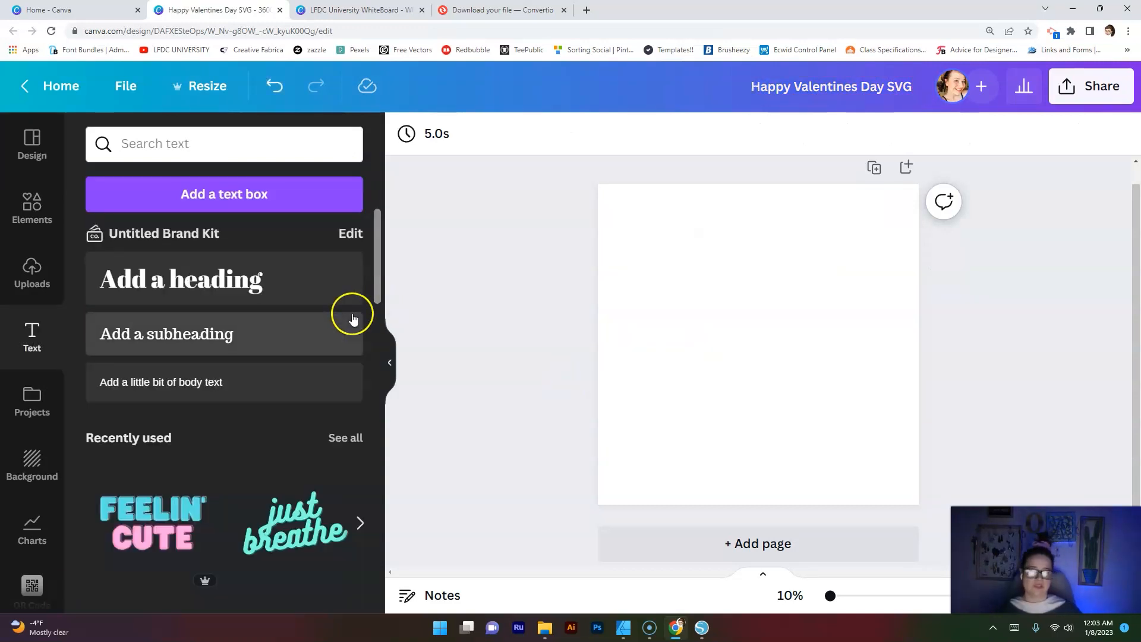
pyautogui.click(167, 282)
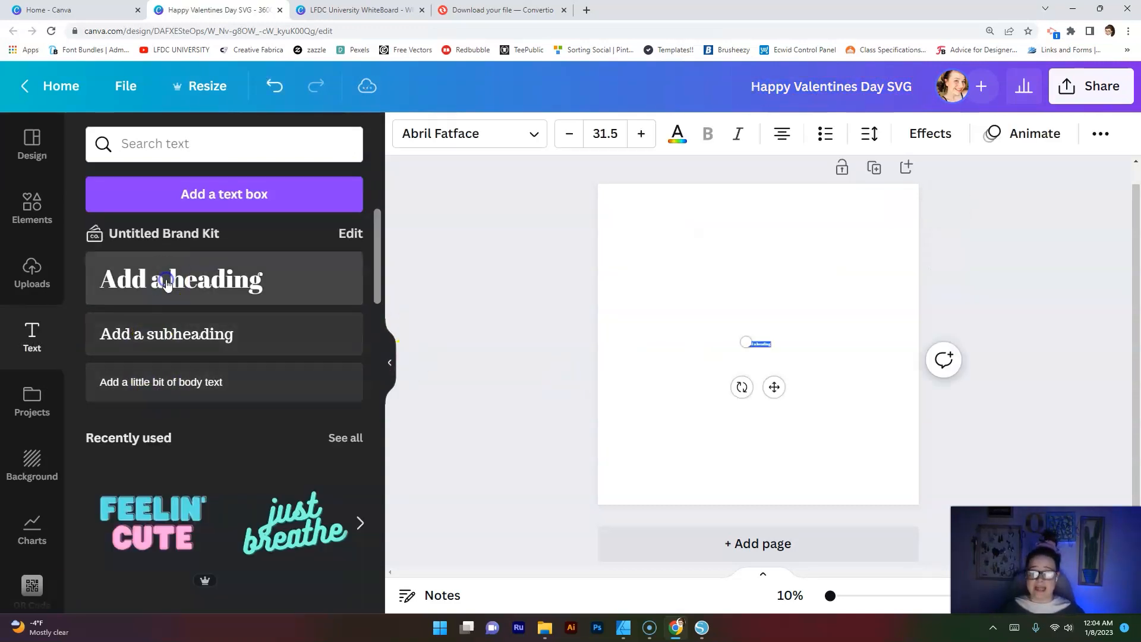
pyautogui.moveTo(747, 343); pyautogui.dragTo(565, 250)
pyautogui.moveTo(672, 388); pyautogui.dragTo(764, 329)
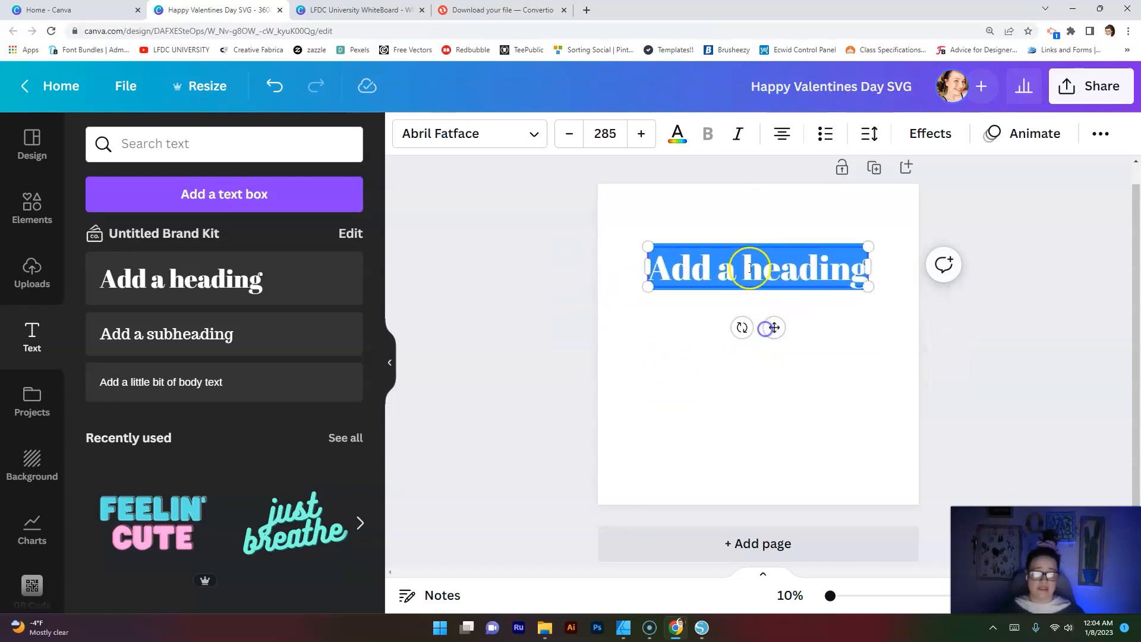
# Replace the heading's placeholder text with "I love you" and move the line slightly upward
pyautogui.click(744, 265)
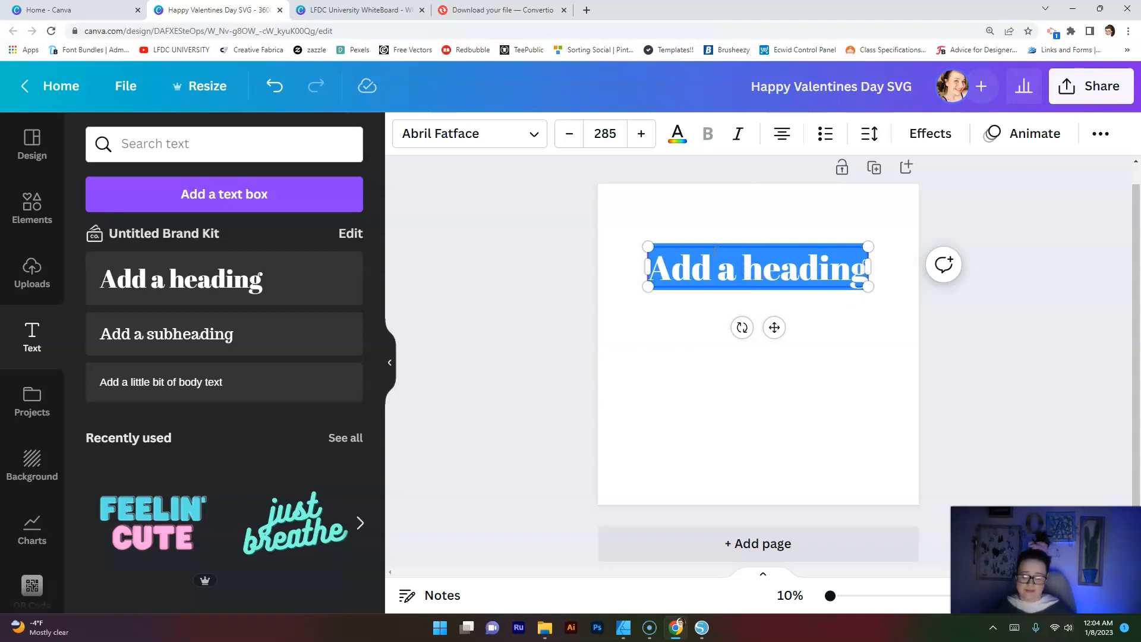
pyautogui.write('I love you')
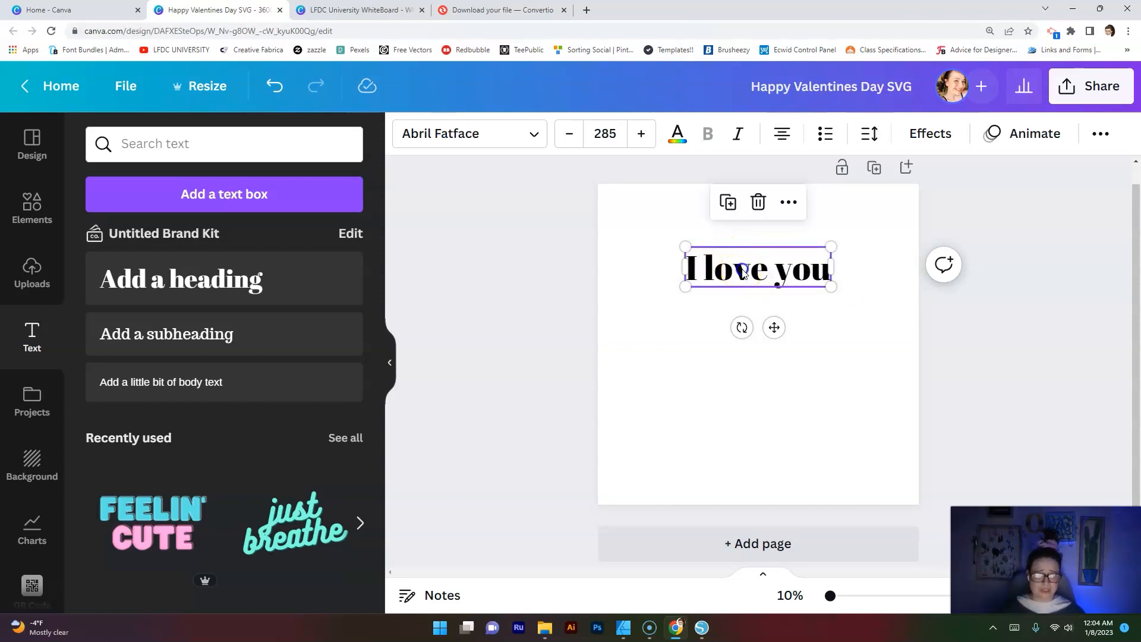
pyautogui.moveTo(744, 273); pyautogui.dragTo(743, 256)
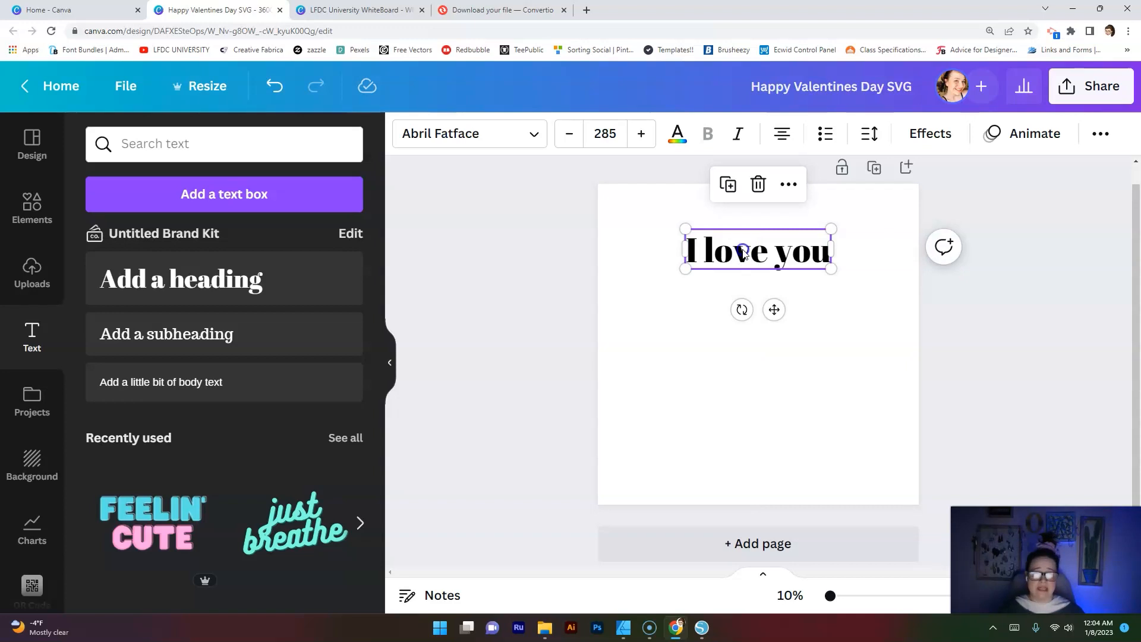
# Duplicate the "I love you" line directly below it and change the copy's text to "as big as"
pyautogui.moveTo(743, 256); pyautogui.dragTo(743, 311)
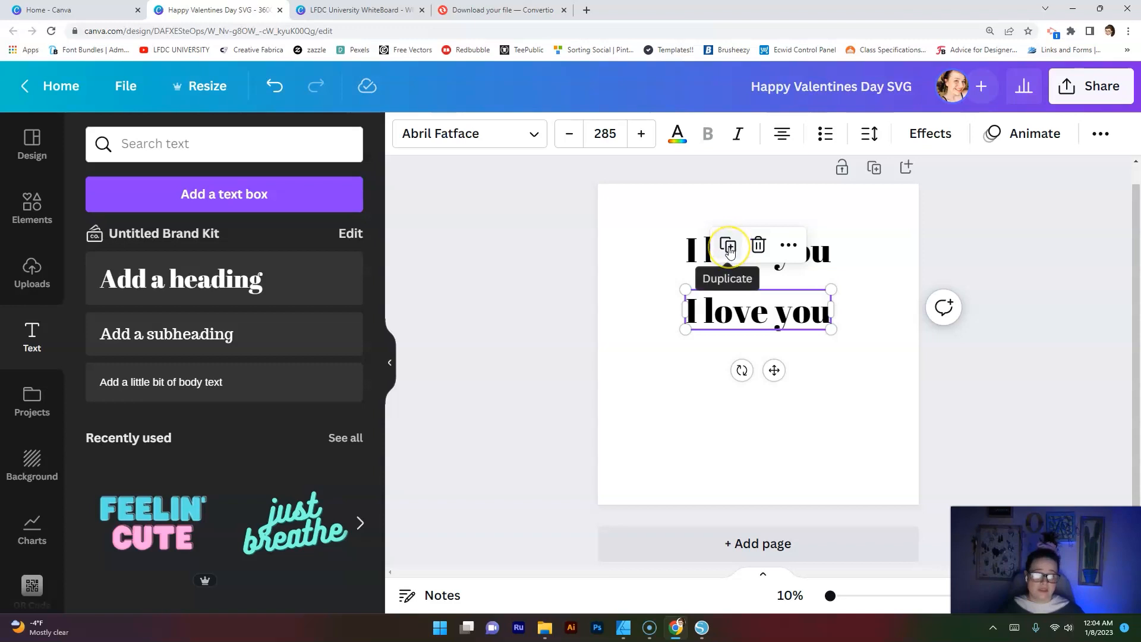
pyautogui.rightClick(743, 319)
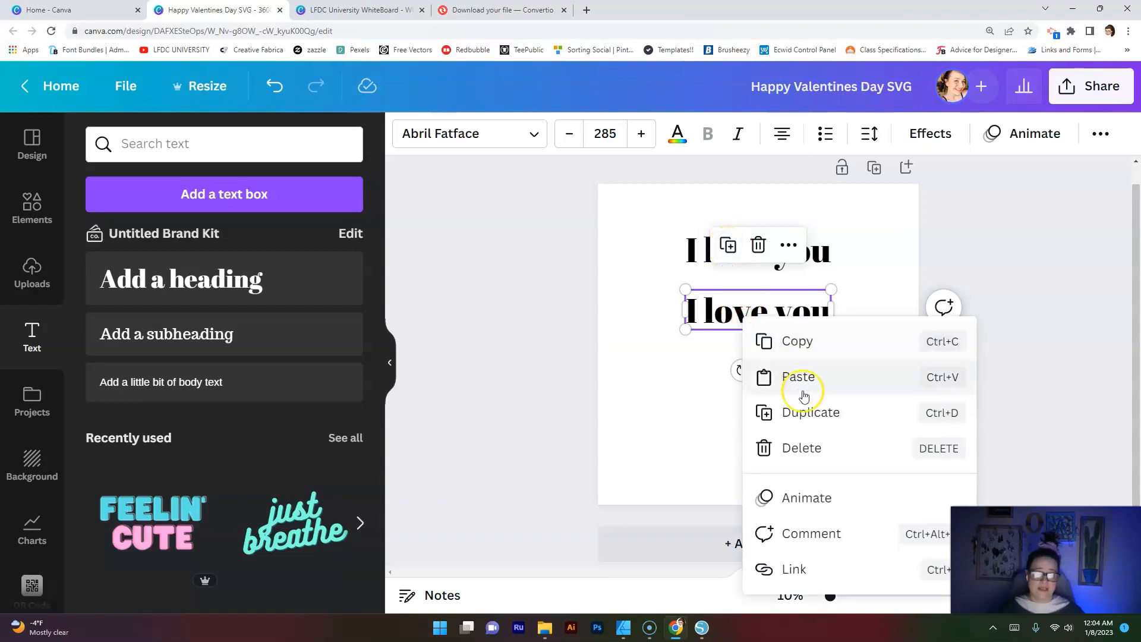
pyautogui.click(721, 308)
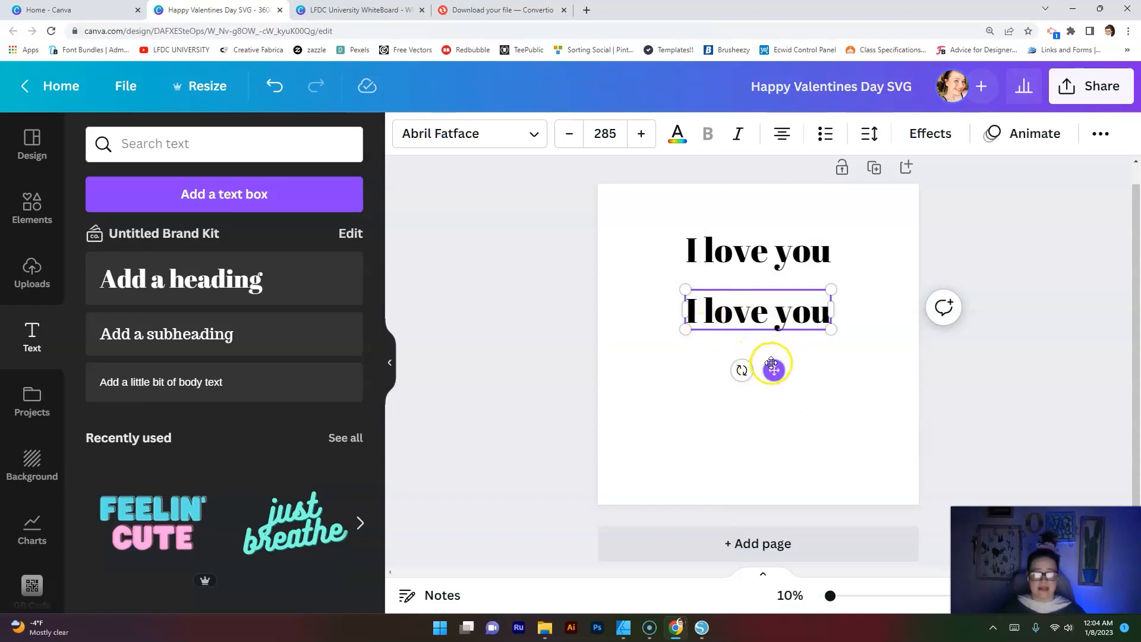
pyautogui.tripleClick(752, 318)
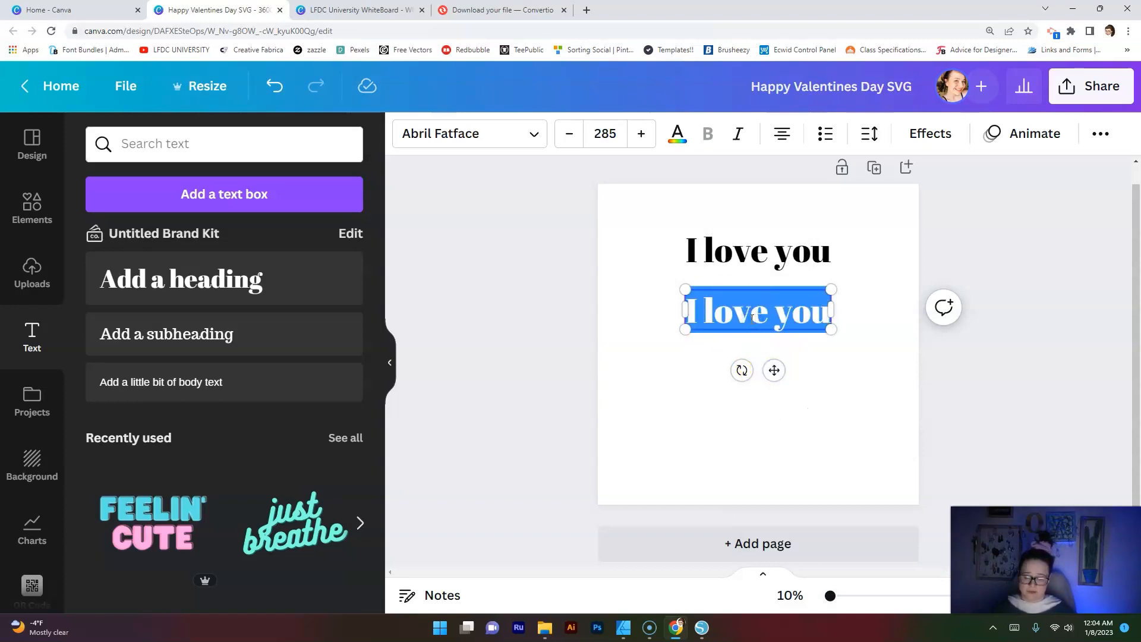
pyautogui.write('as big')
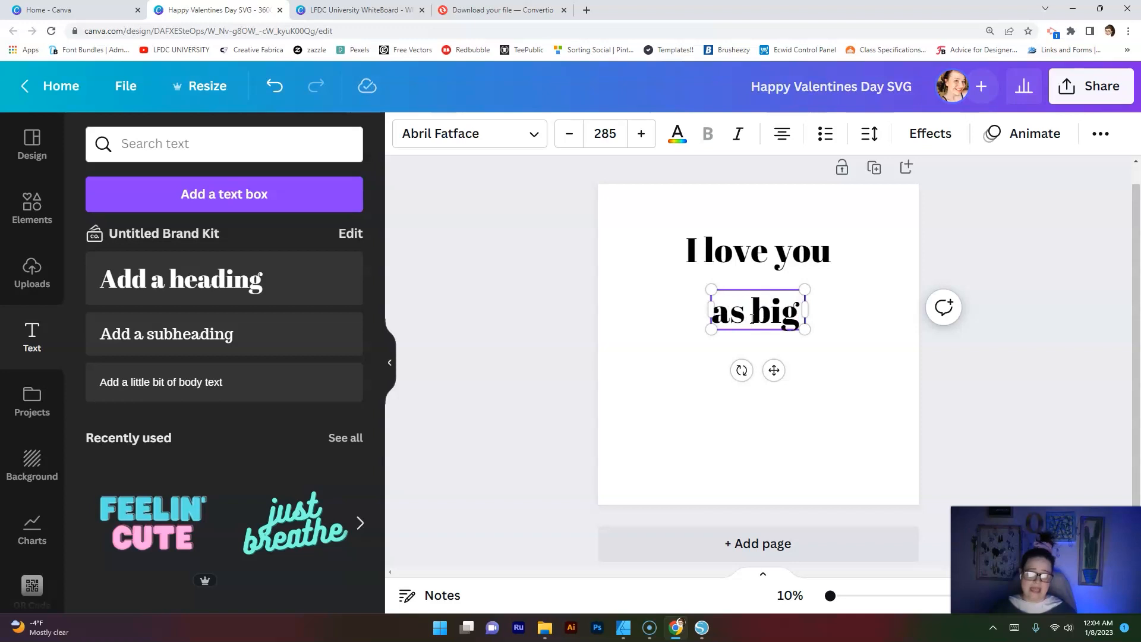
pyautogui.write(' as')
pyautogui.click(775, 350)
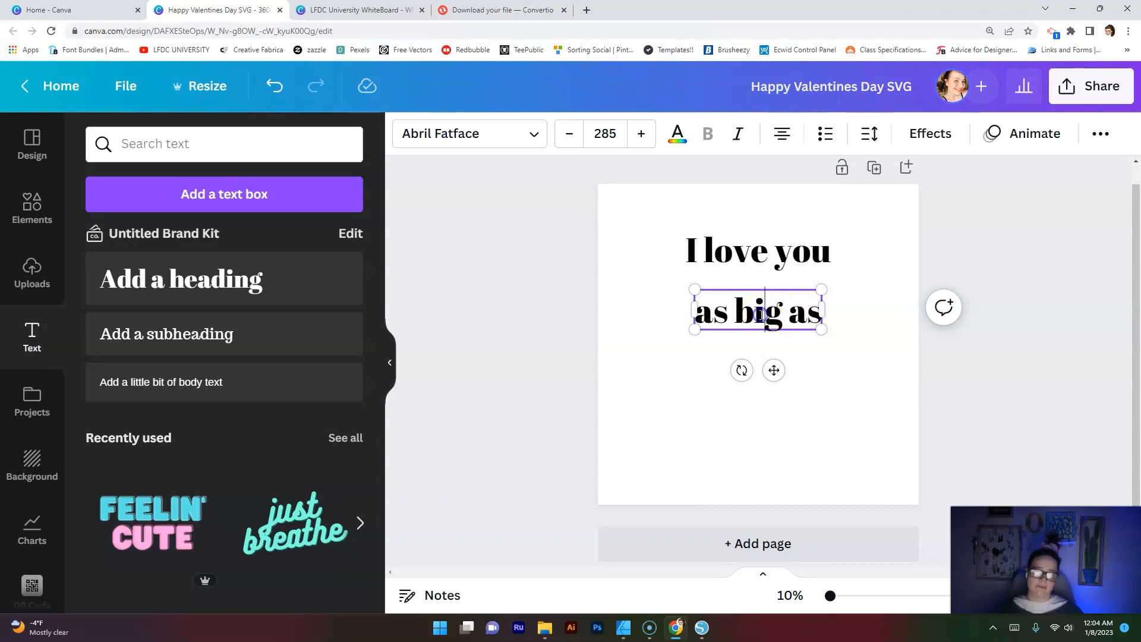
# Duplicate the "as big as" line below it and change the copy's text to "the Sky"
pyautogui.click(773, 370)
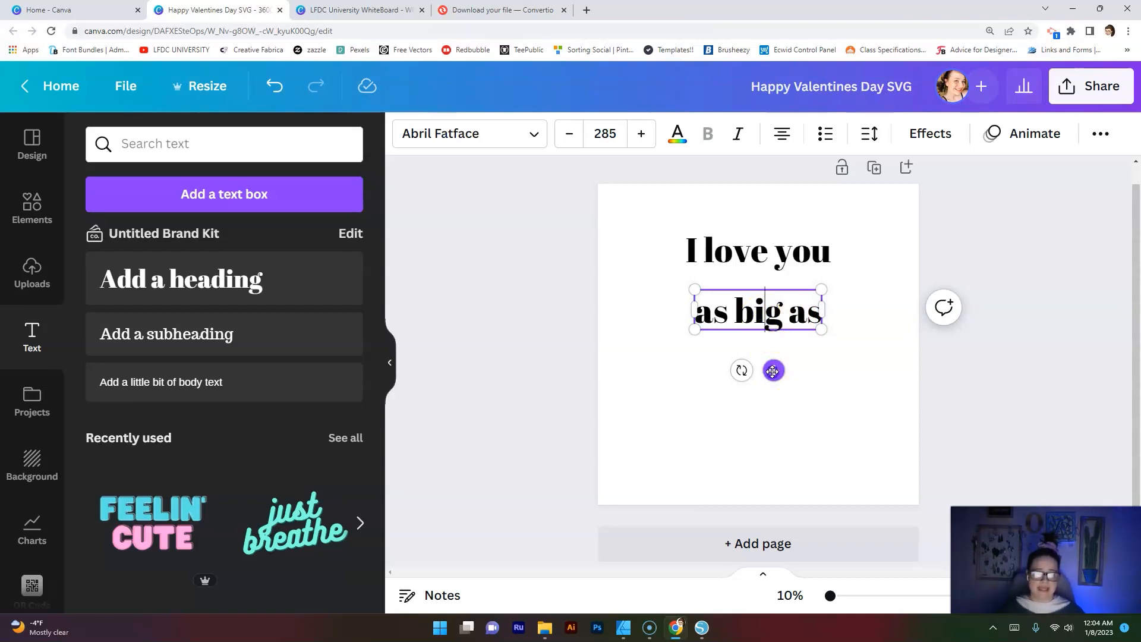
pyautogui.hotkey('ctrl', 'd')
pyautogui.tripleClick(772, 384)
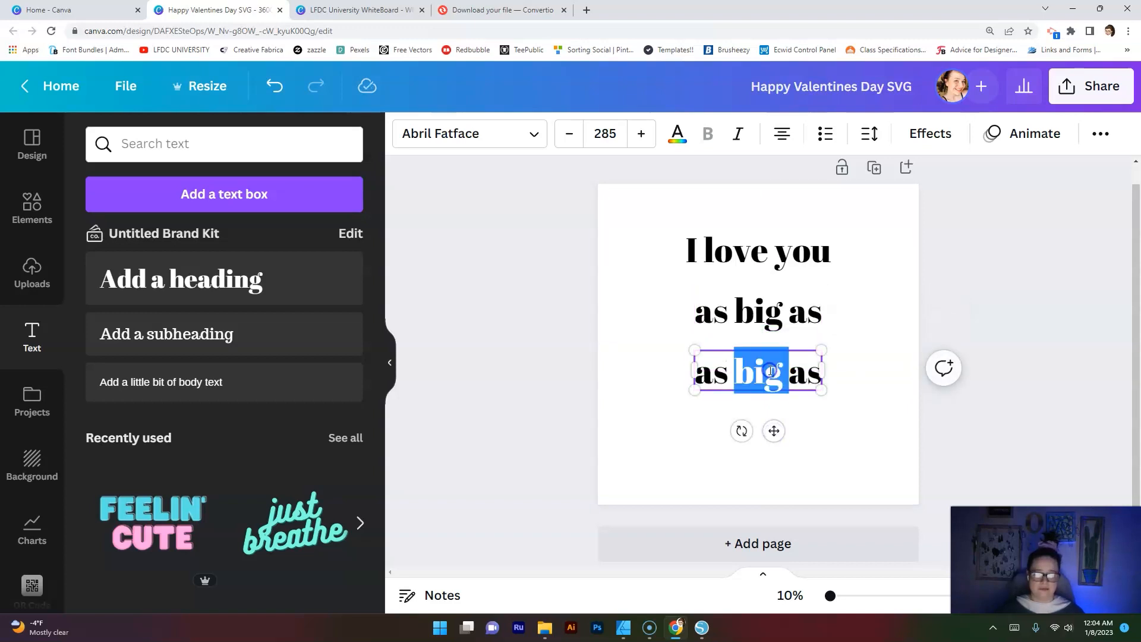
pyautogui.write('the')
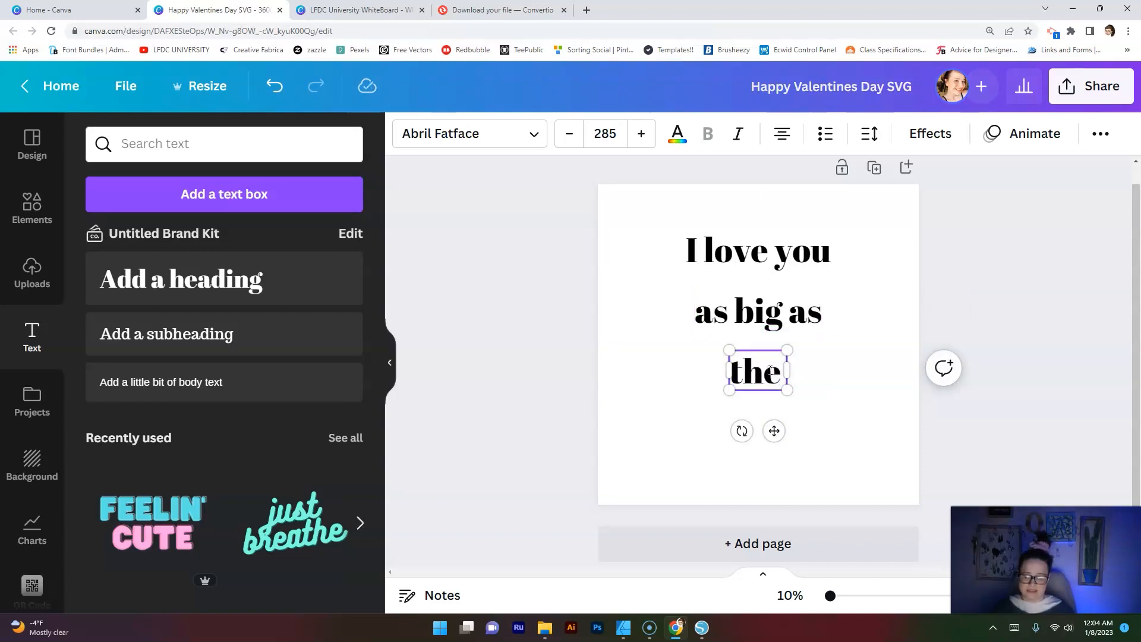
pyautogui.write(' Sky')
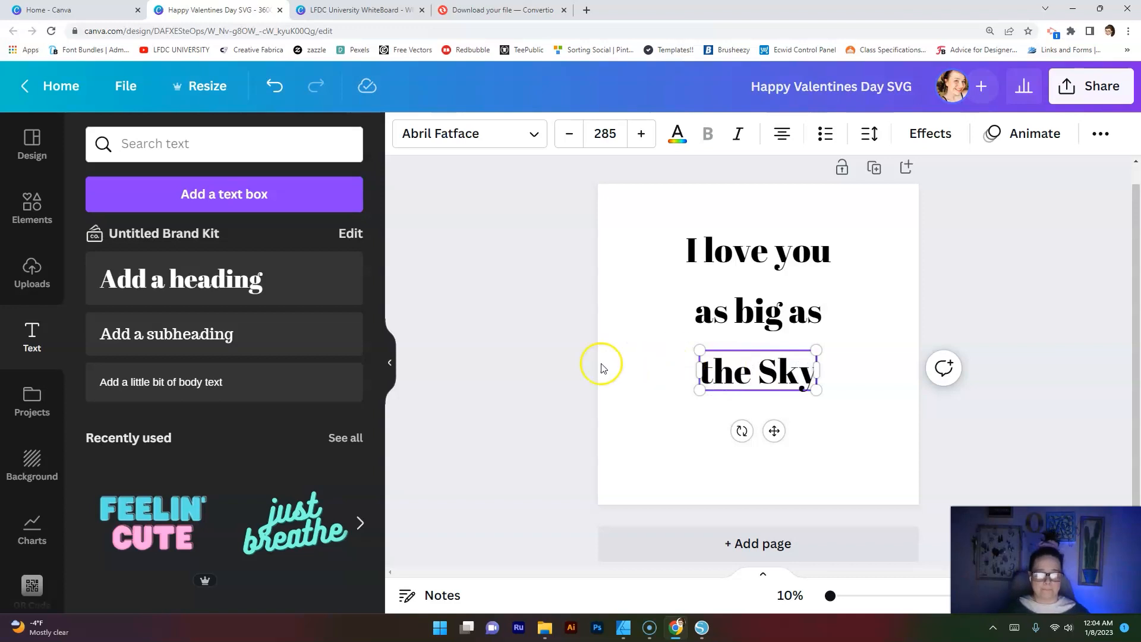
pyautogui.click(633, 308)
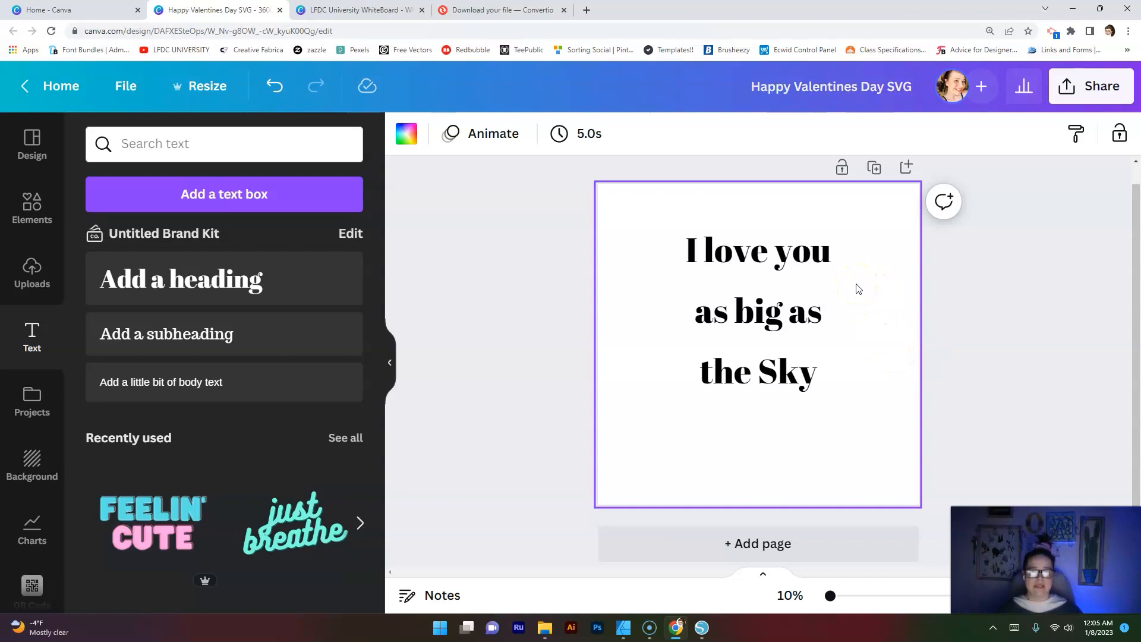
# Change the font of the "I love you" line to Love Twist Sans Regular from the uploaded fonts
pyautogui.click(782, 260)
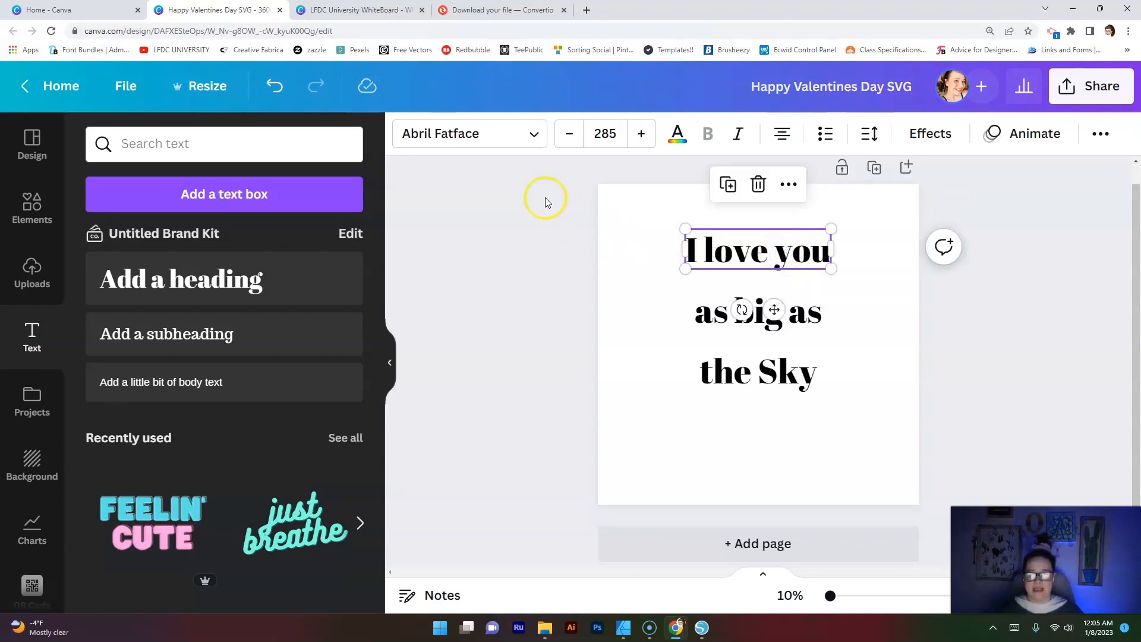
pyautogui.click(534, 137)
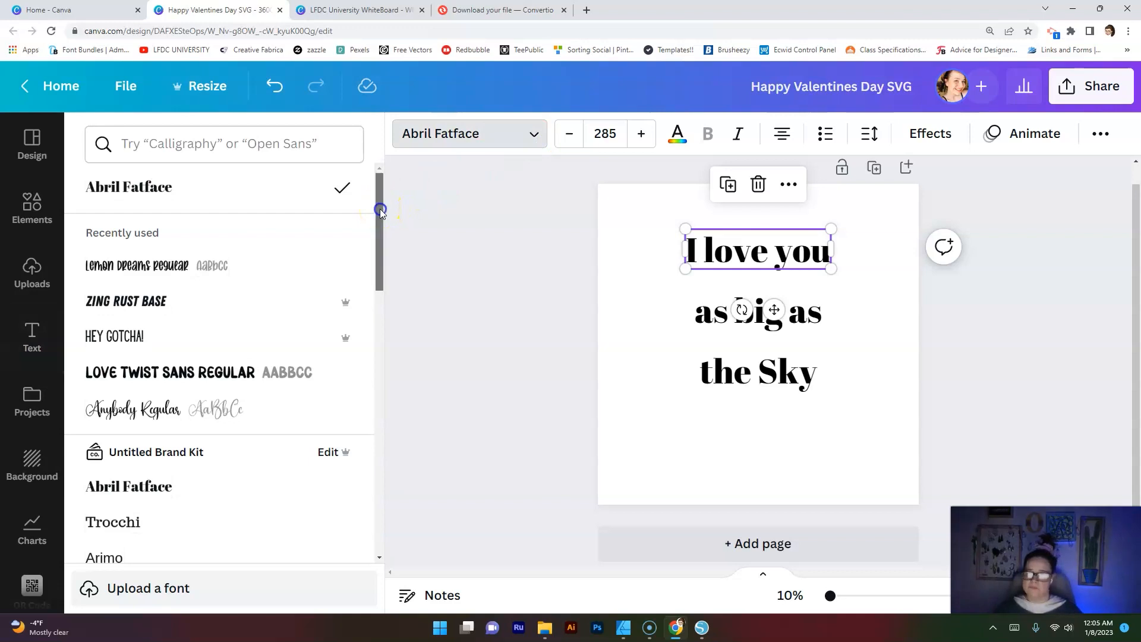
pyautogui.moveTo(380, 209); pyautogui.dragTo(362, 363)
pyautogui.click(154, 251)
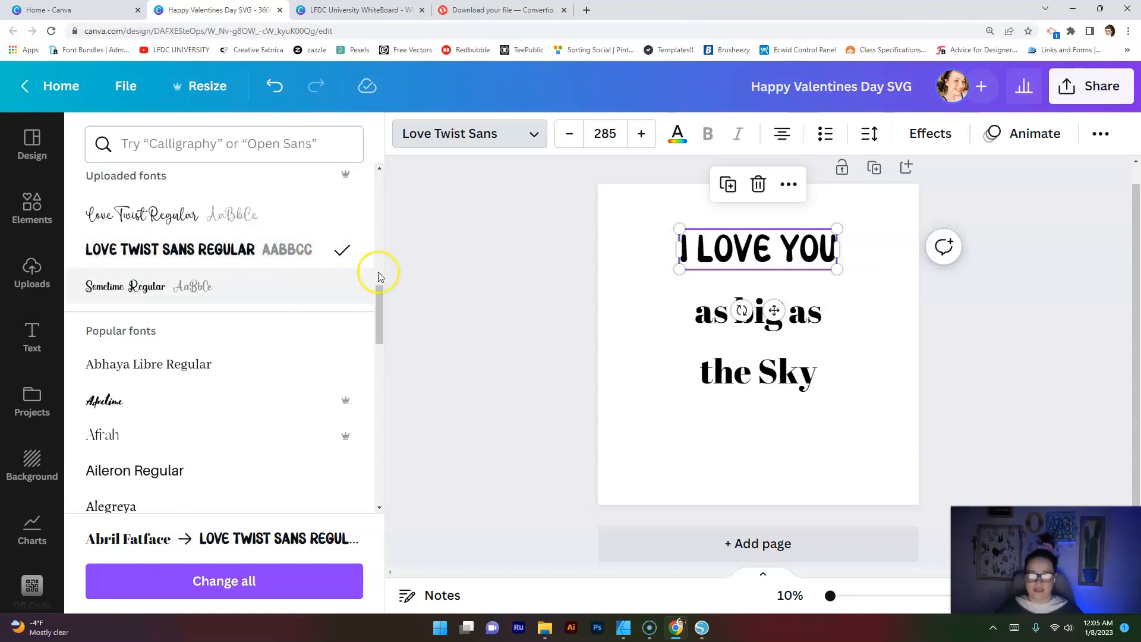
# Enlarge the "I love you" line to about font size 305 and recentre it horizontally on the page
pyautogui.moveTo(678, 231)
pyautogui.mouseDown()
pyautogui.moveTo(623, 205)
pyautogui.moveTo(670, 220)
pyautogui.mouseUp()
pyautogui.click(754, 259)
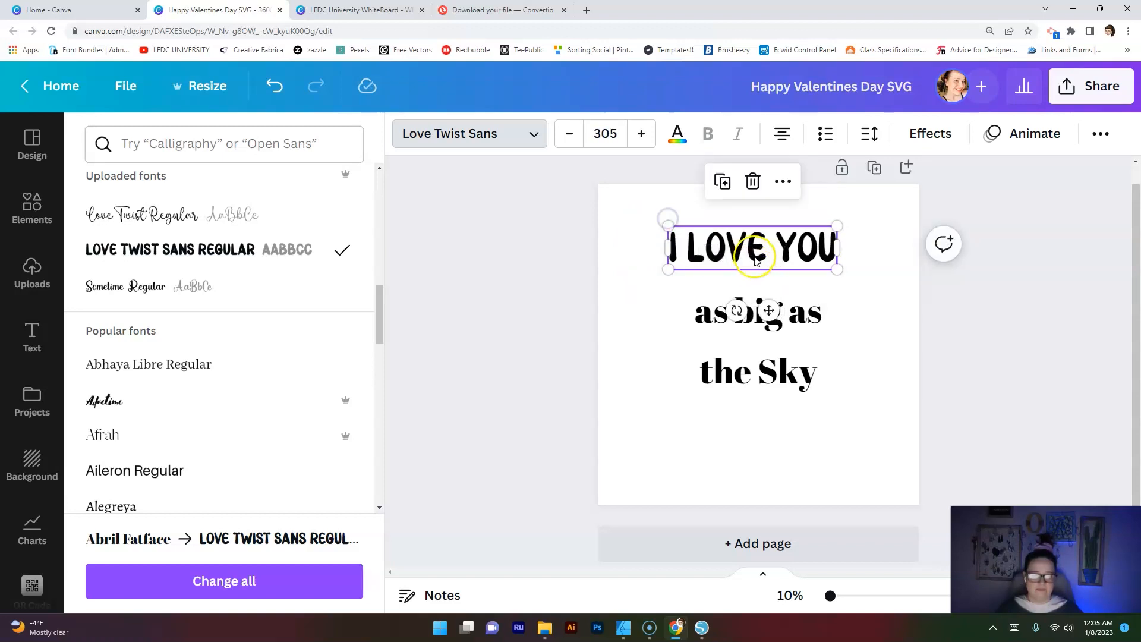
pyautogui.moveTo(759, 258); pyautogui.dragTo(765, 259)
# Change the font of the "as big as" line to Love Twist Sans Regular
pyautogui.click(719, 320)
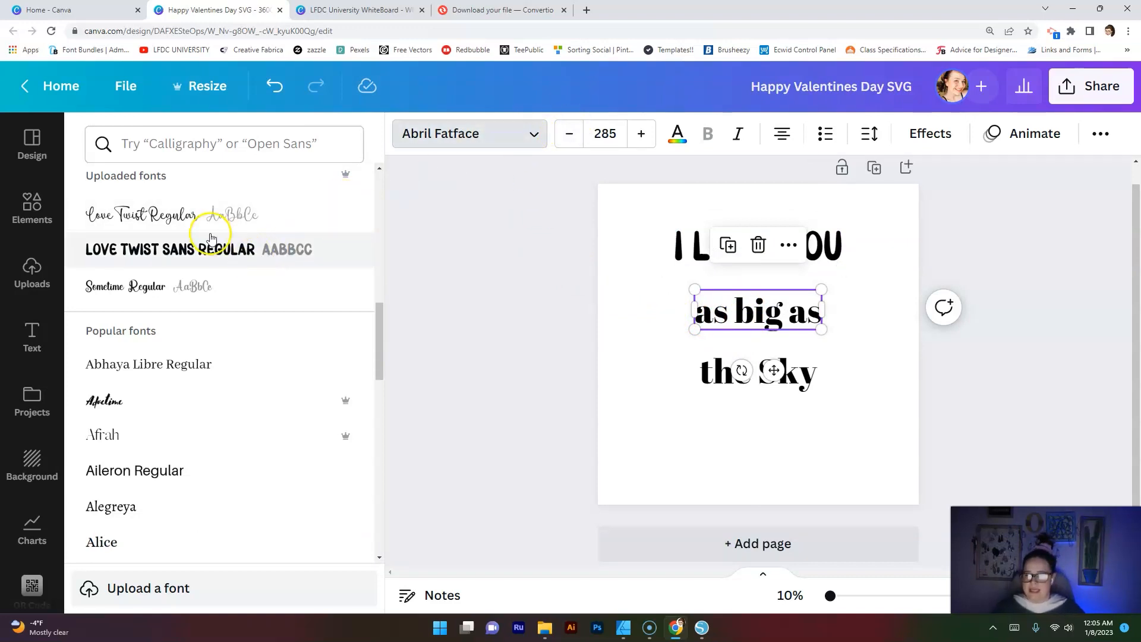
pyautogui.click(220, 249)
# Change the font of the "the Sky" line to Love Twist Regular from the uploaded fonts
pyautogui.click(715, 391)
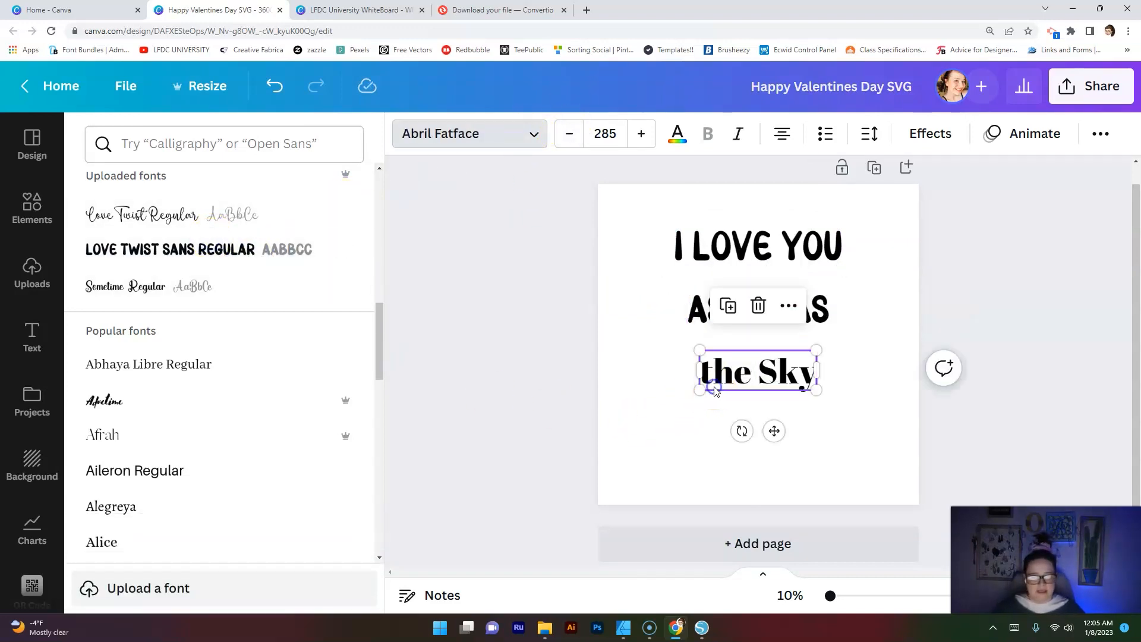
pyautogui.click(764, 376)
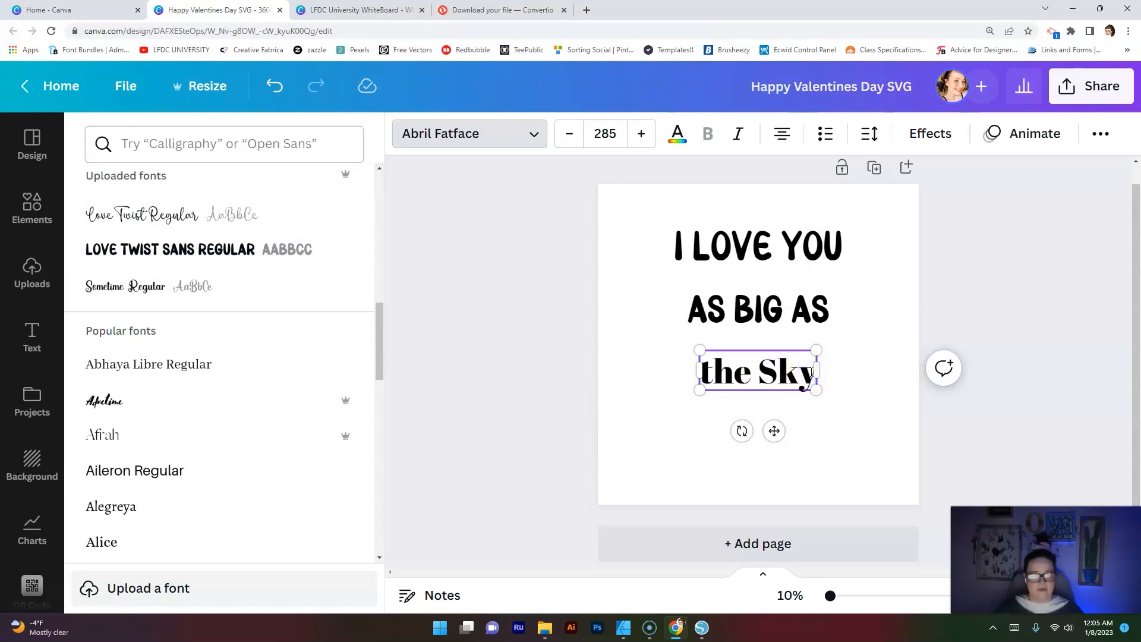
pyautogui.moveTo(811, 372); pyautogui.dragTo(702, 367)
pyautogui.doubleClick(737, 362)
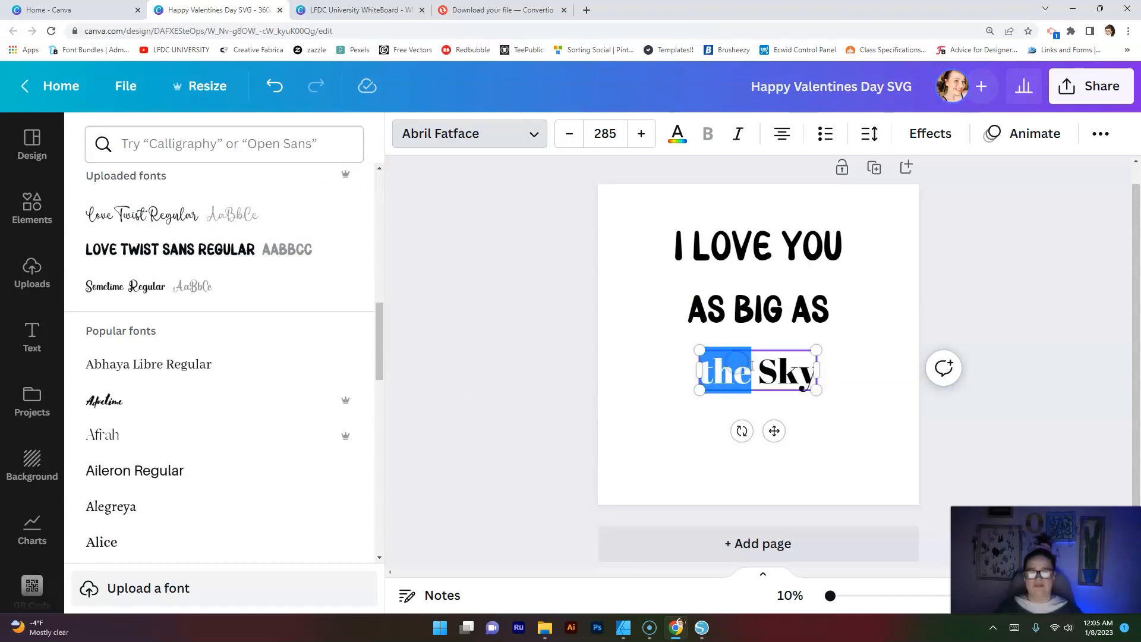
pyautogui.tripleClick(752, 366)
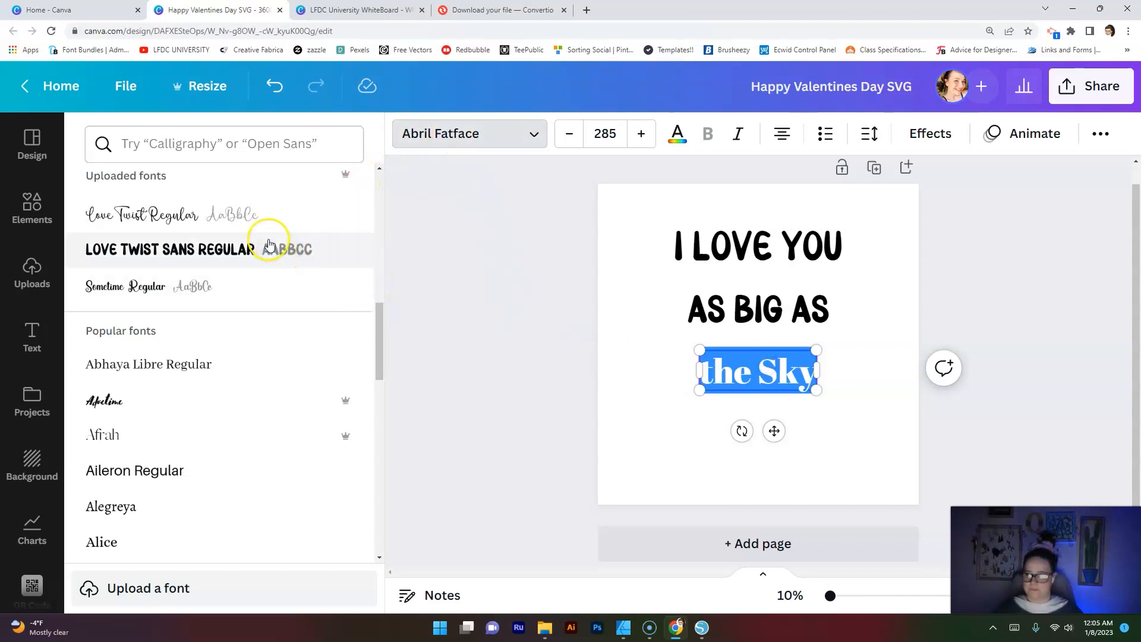
pyautogui.click(214, 215)
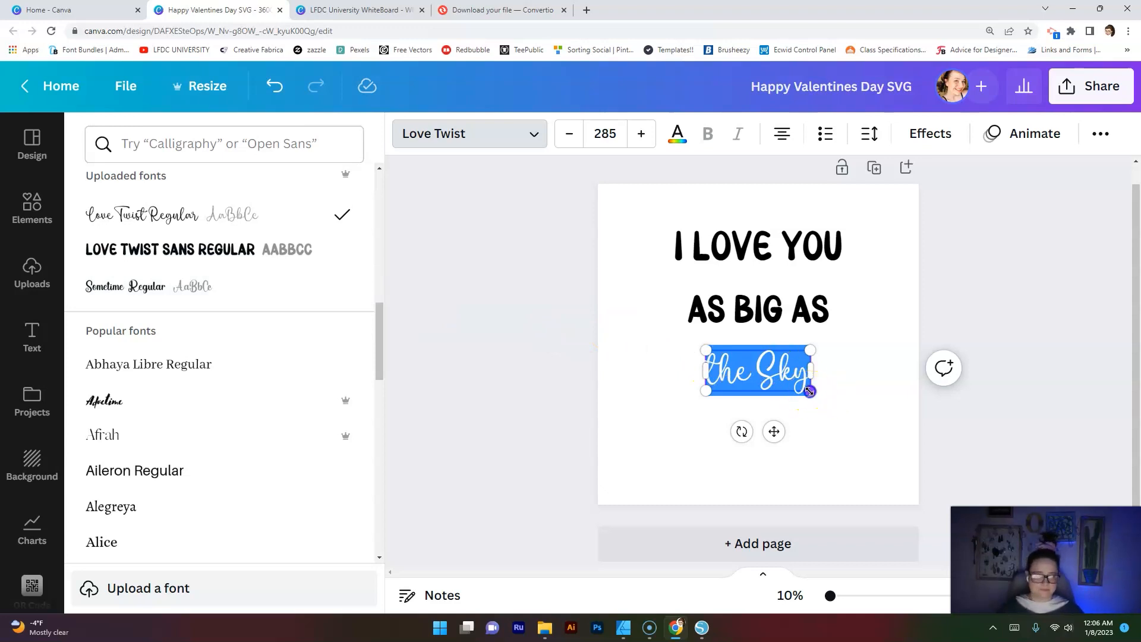
# Enlarge the "the Sky" line to about font size 453 and centre it below the "as big as" line
pyautogui.moveTo(809, 392); pyautogui.dragTo(866, 433)
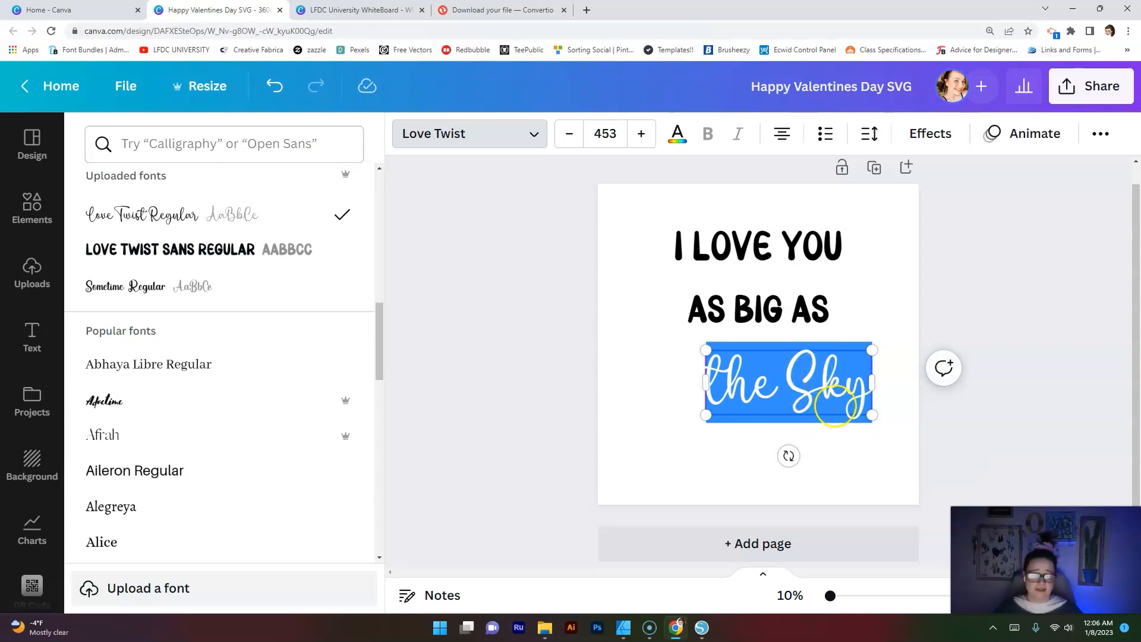
pyautogui.click(874, 447)
pyautogui.click(547, 328)
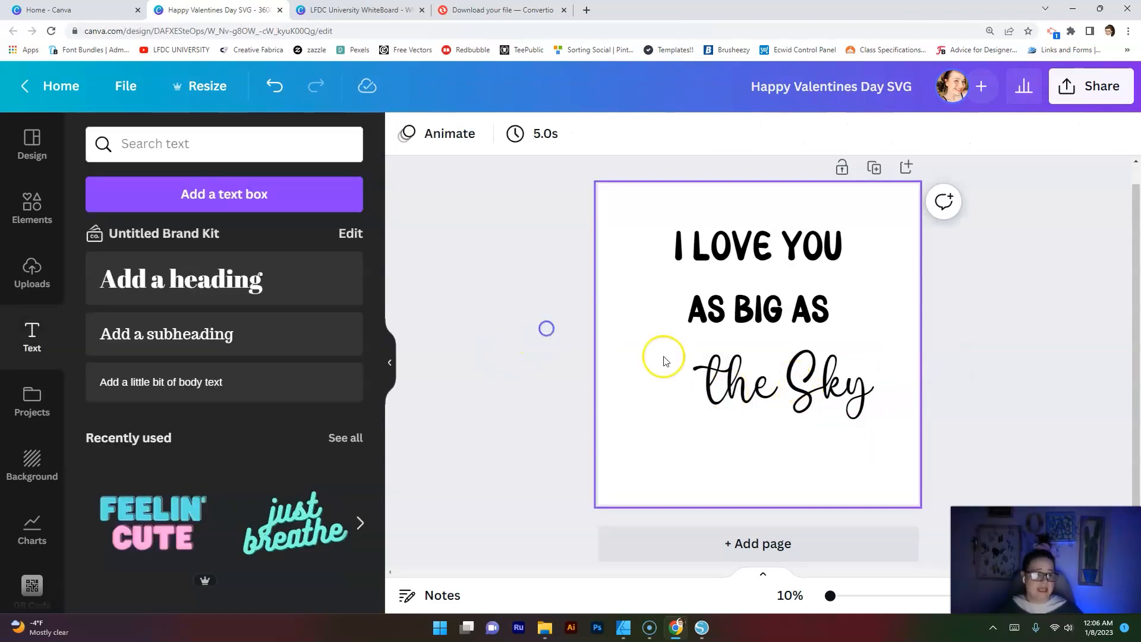
pyautogui.click(756, 371)
pyautogui.moveTo(809, 388); pyautogui.dragTo(784, 381)
pyautogui.click(931, 303)
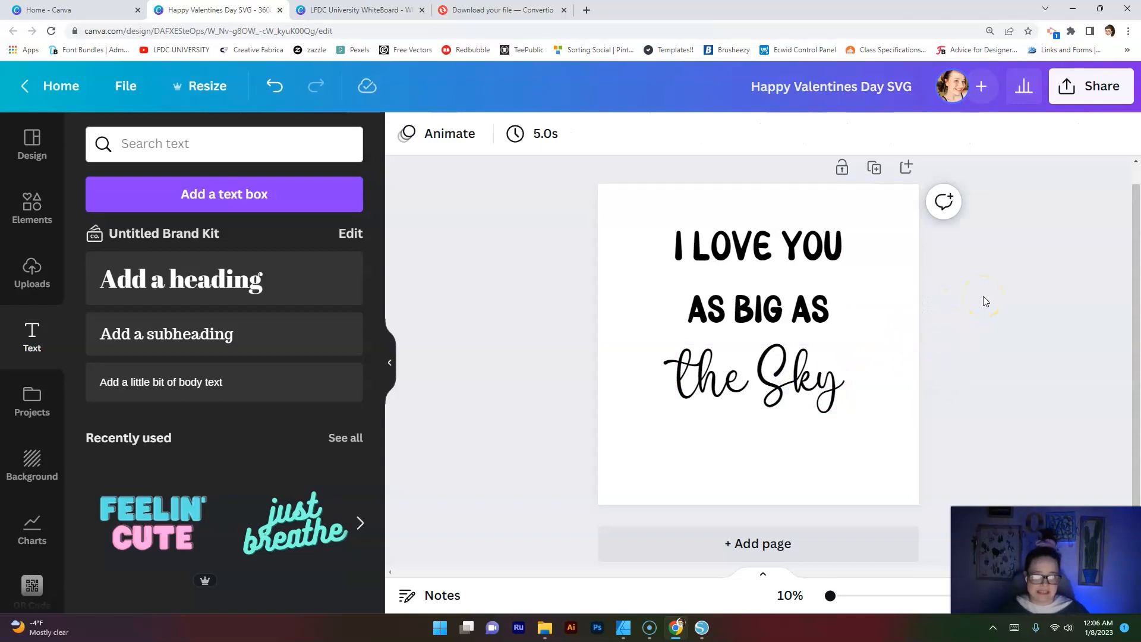
# Apply the Hollow text effect to the "I love you" line
pyautogui.click(743, 246)
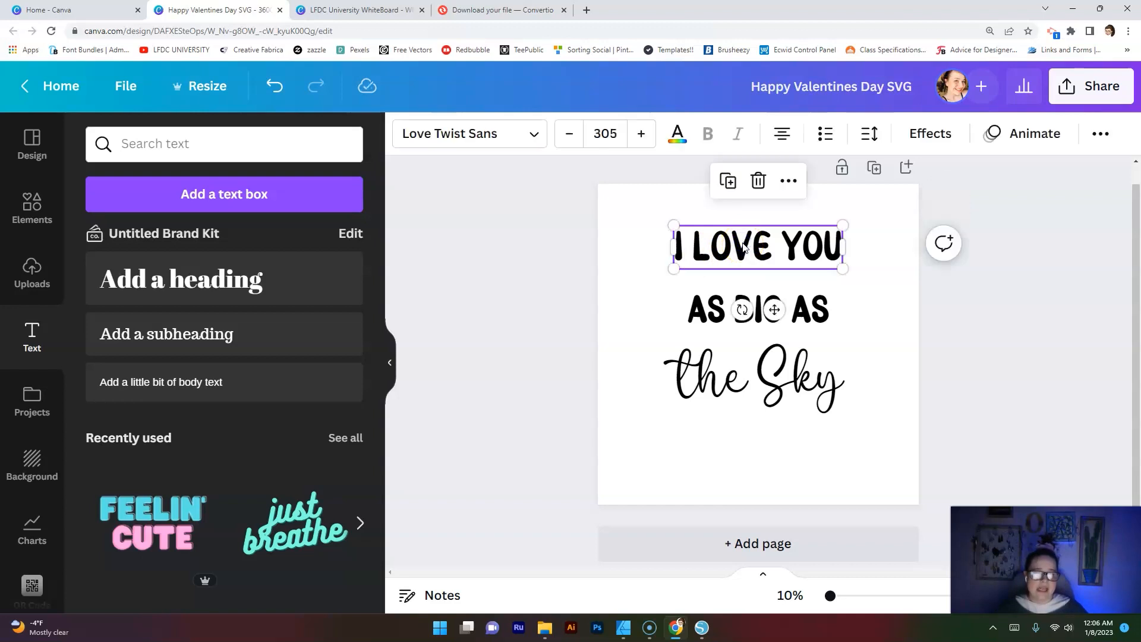
pyautogui.click(925, 137)
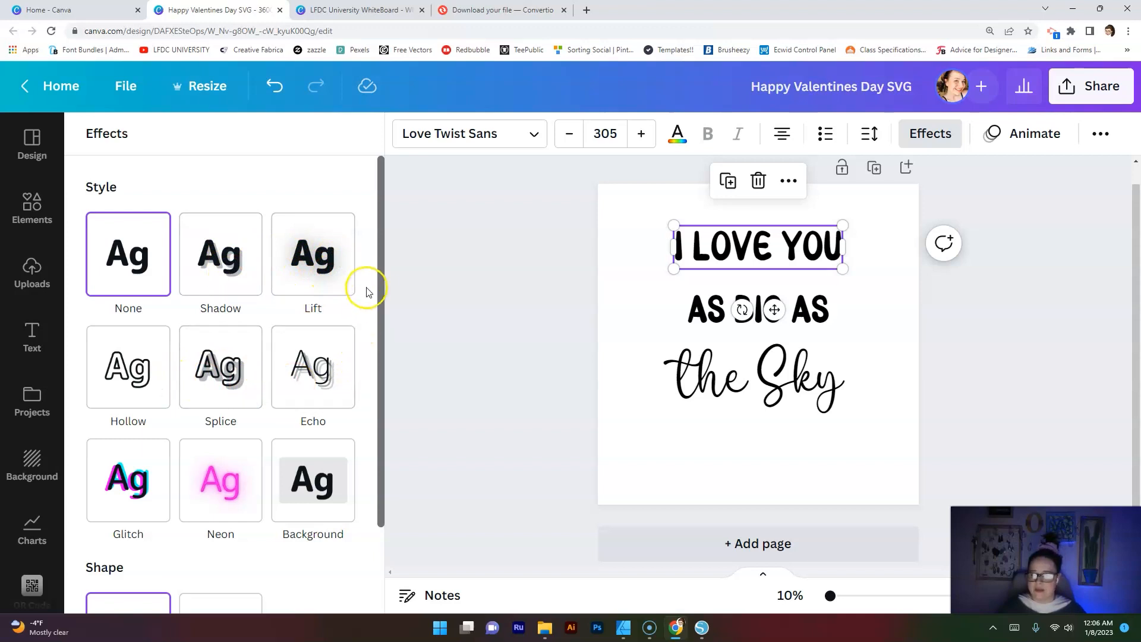
pyautogui.moveTo(380, 248); pyautogui.dragTo(380, 297)
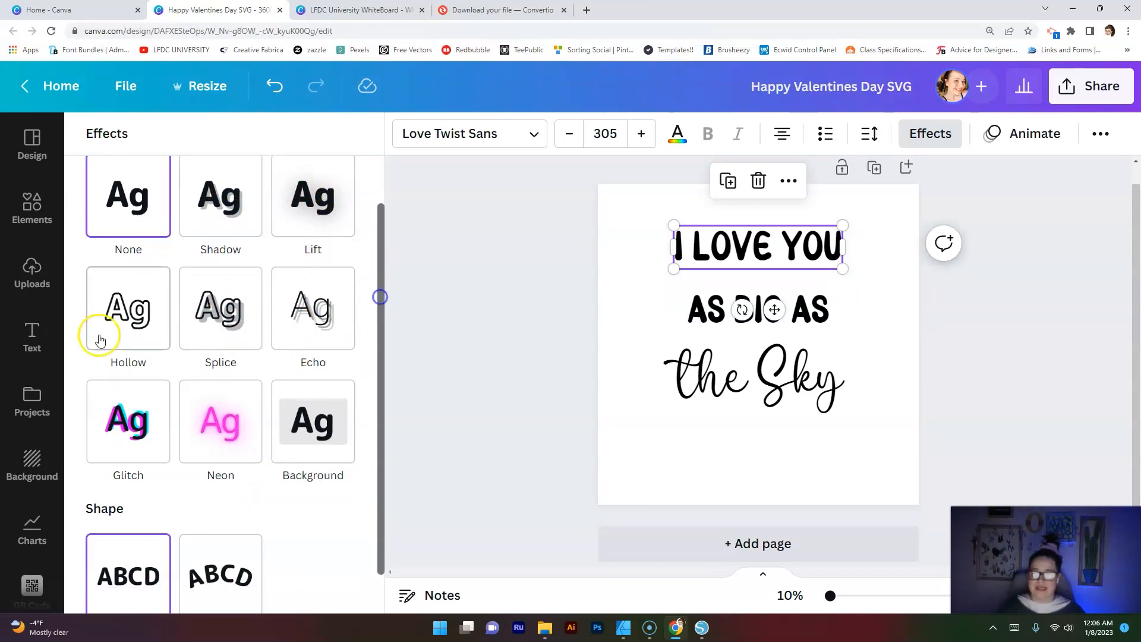
pyautogui.click(130, 319)
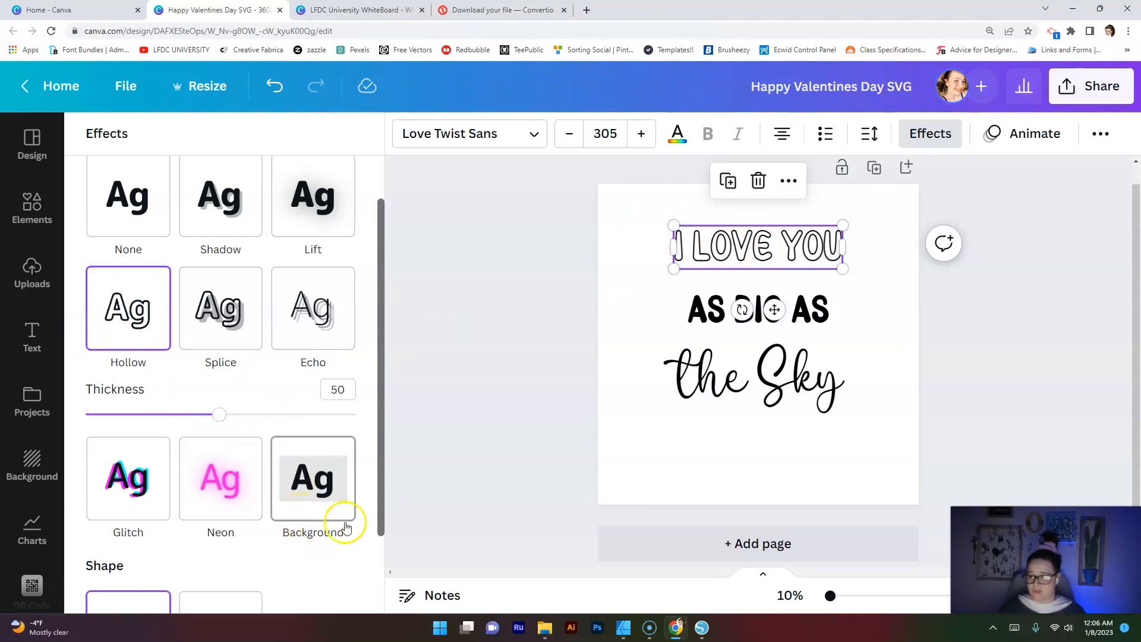
# Apply the Curve shape to the "I love you" line and set its curve amount to 57
pyautogui.moveTo(381, 386); pyautogui.dragTo(380, 516)
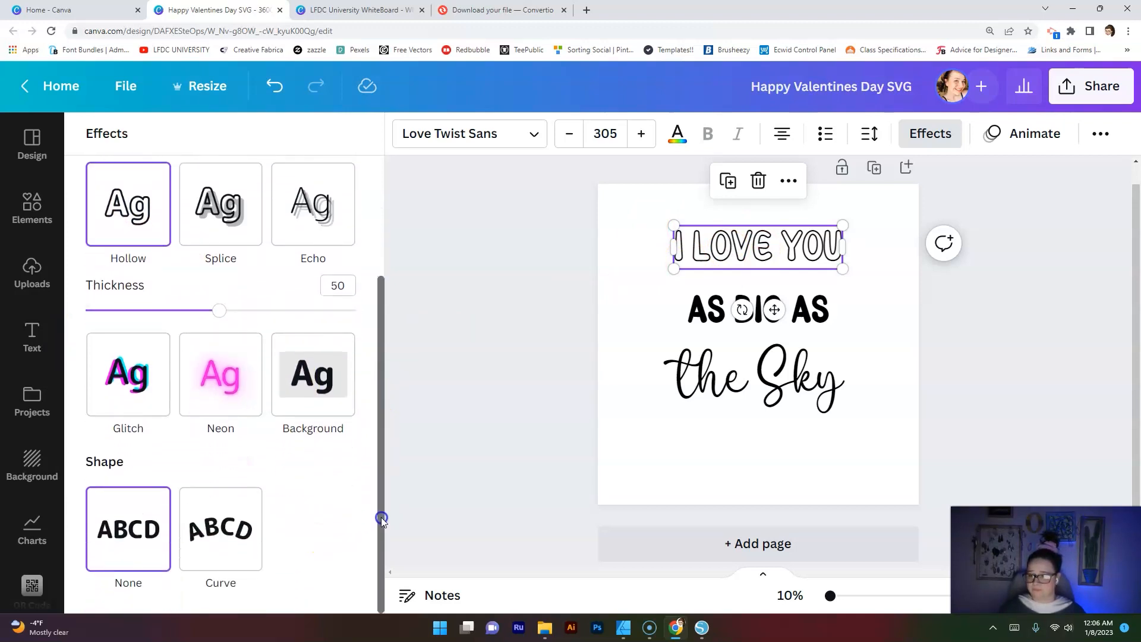
pyautogui.click(231, 527)
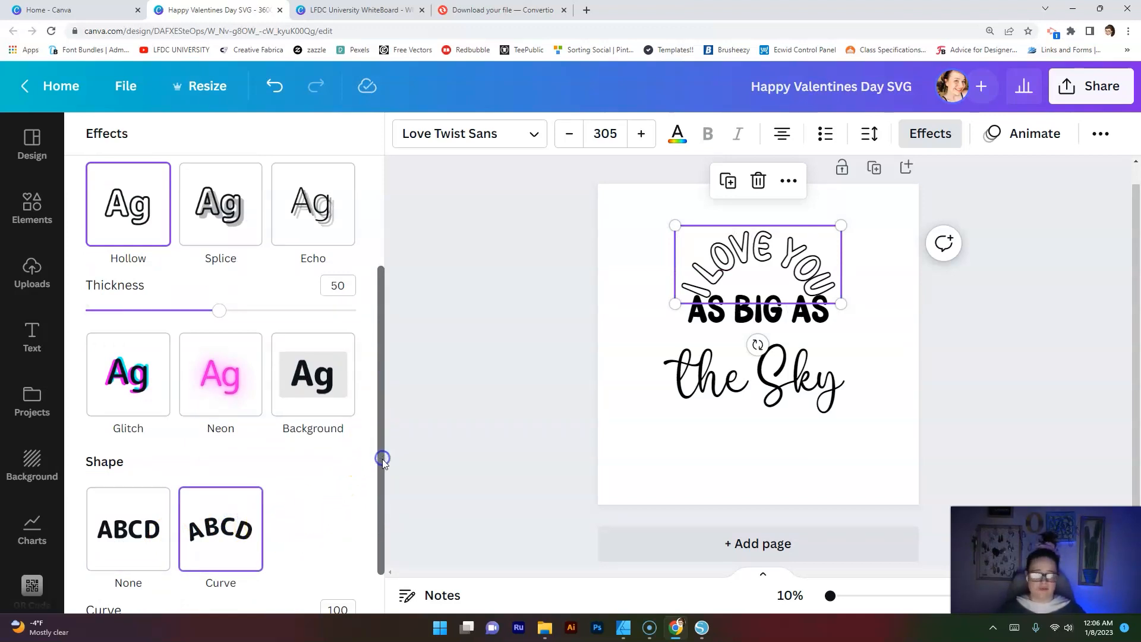
pyautogui.scroll(-1, 1108, 300)
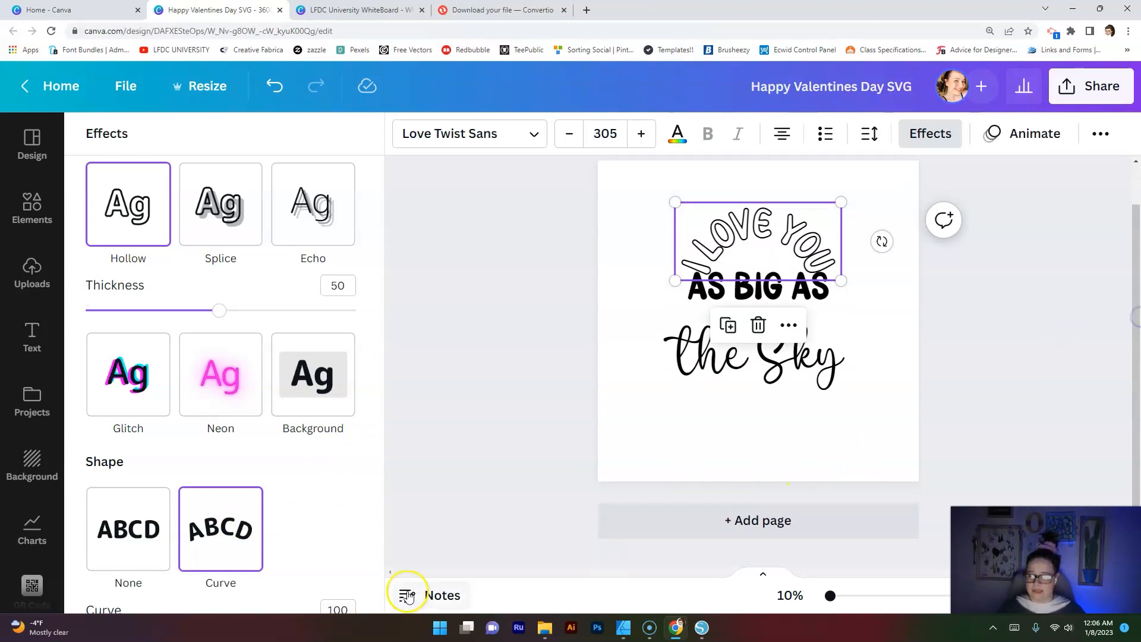
pyautogui.scroll(1, 351, 555)
pyautogui.scroll(-2, 339, 555)
pyautogui.scroll(4, 359, 484)
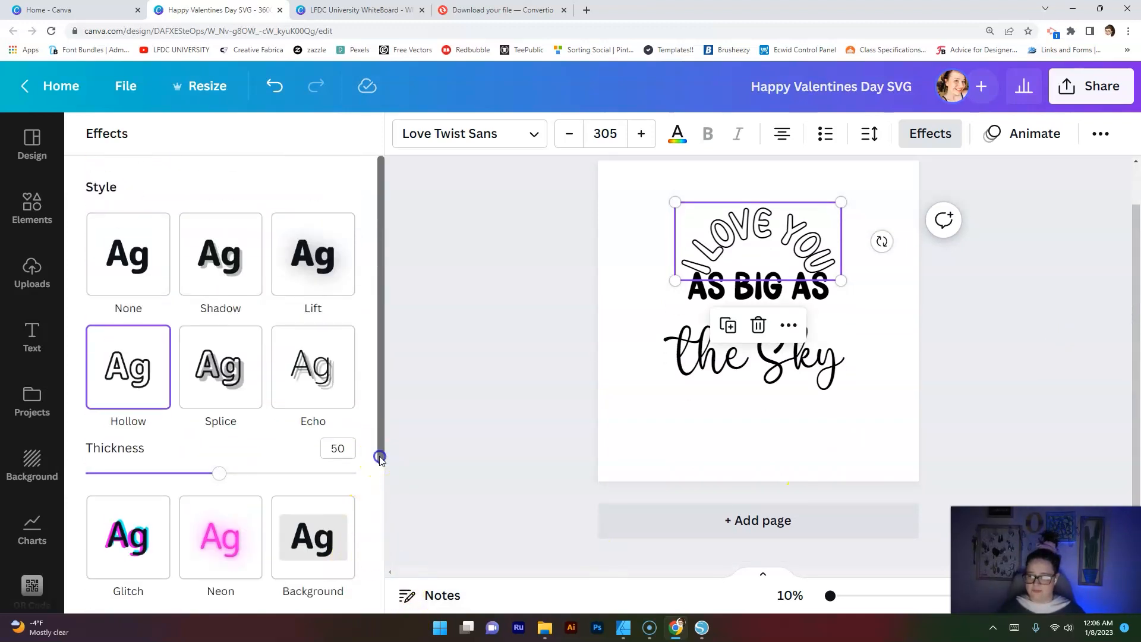
pyautogui.moveTo(379, 457); pyautogui.dragTo(382, 606)
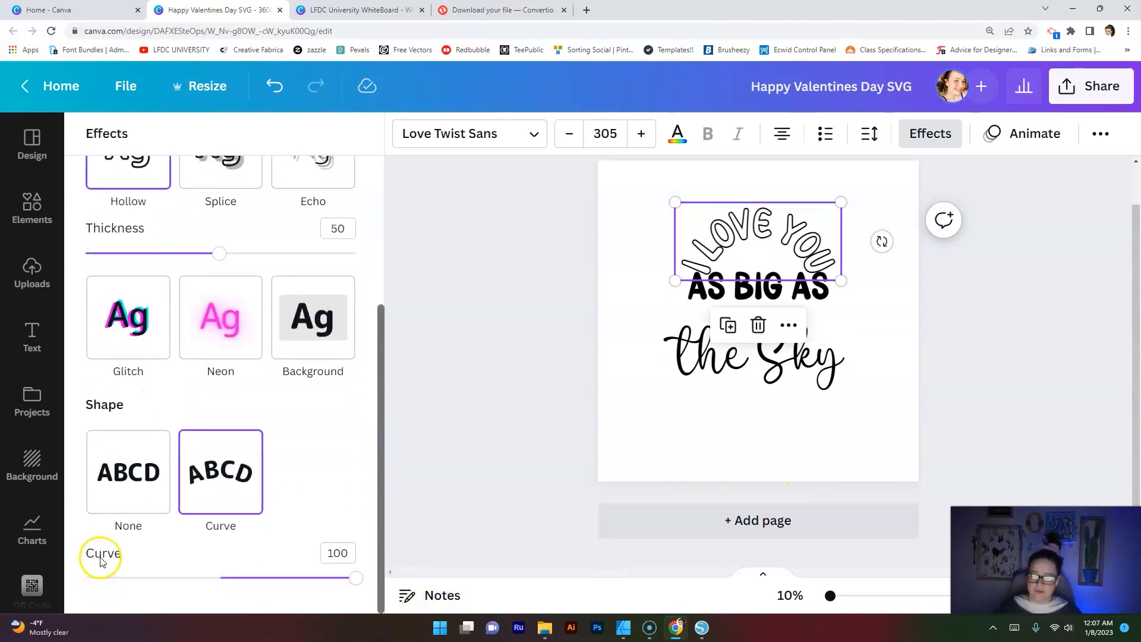
pyautogui.click(354, 580)
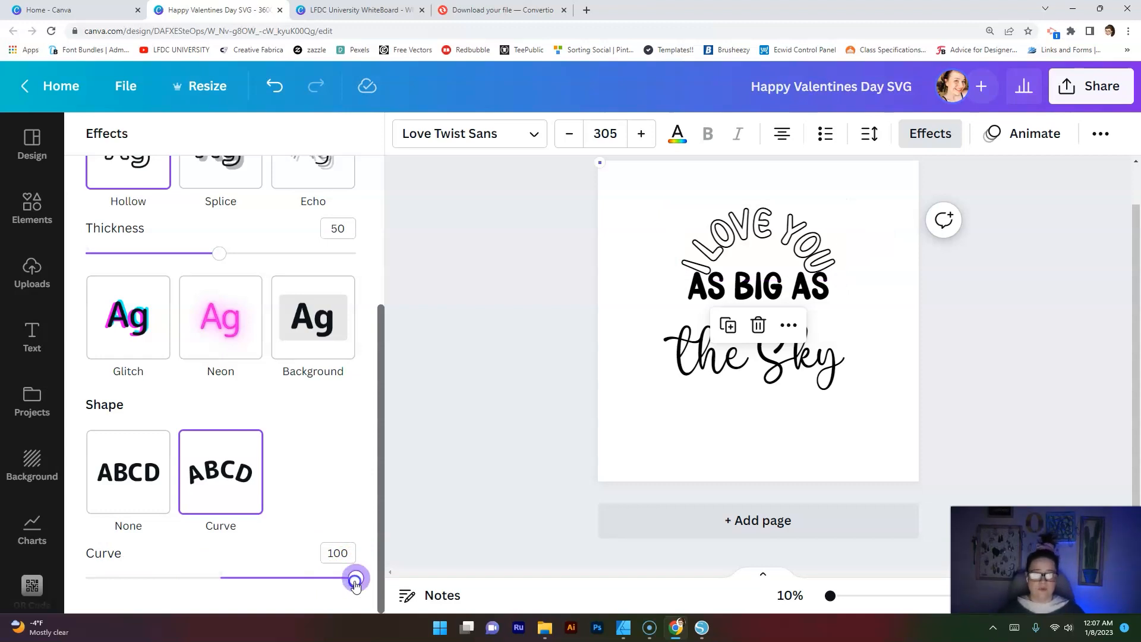
pyautogui.moveTo(355, 585); pyautogui.dragTo(302, 571)
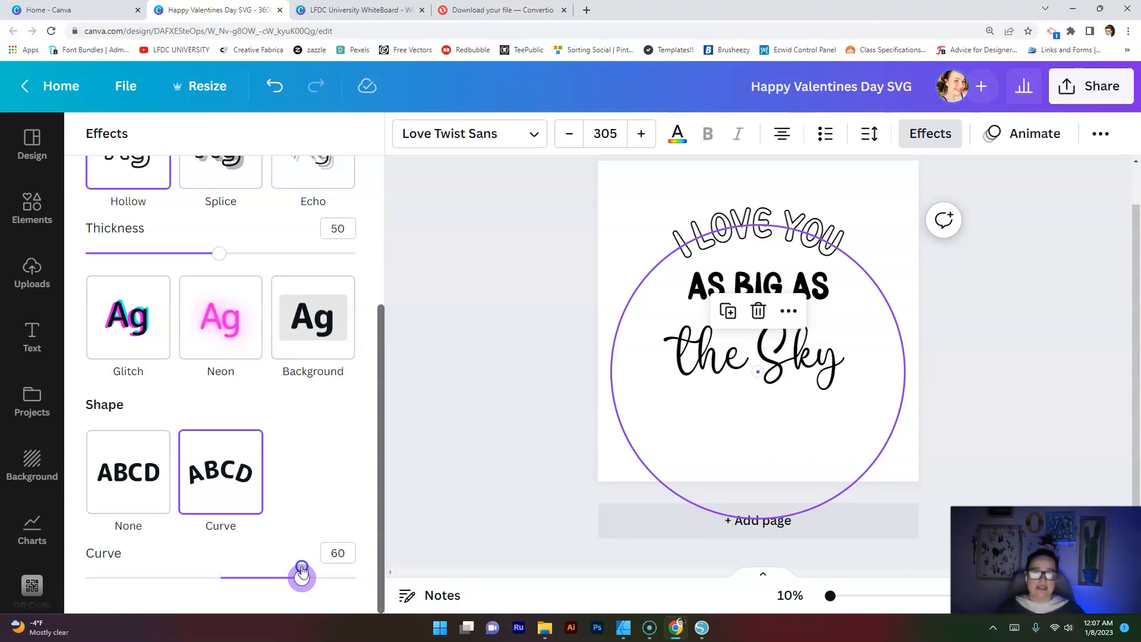
pyautogui.moveTo(303, 570)
pyautogui.mouseDown()
pyautogui.moveTo(288, 572)
pyautogui.moveTo(299, 569)
pyautogui.mouseUp()
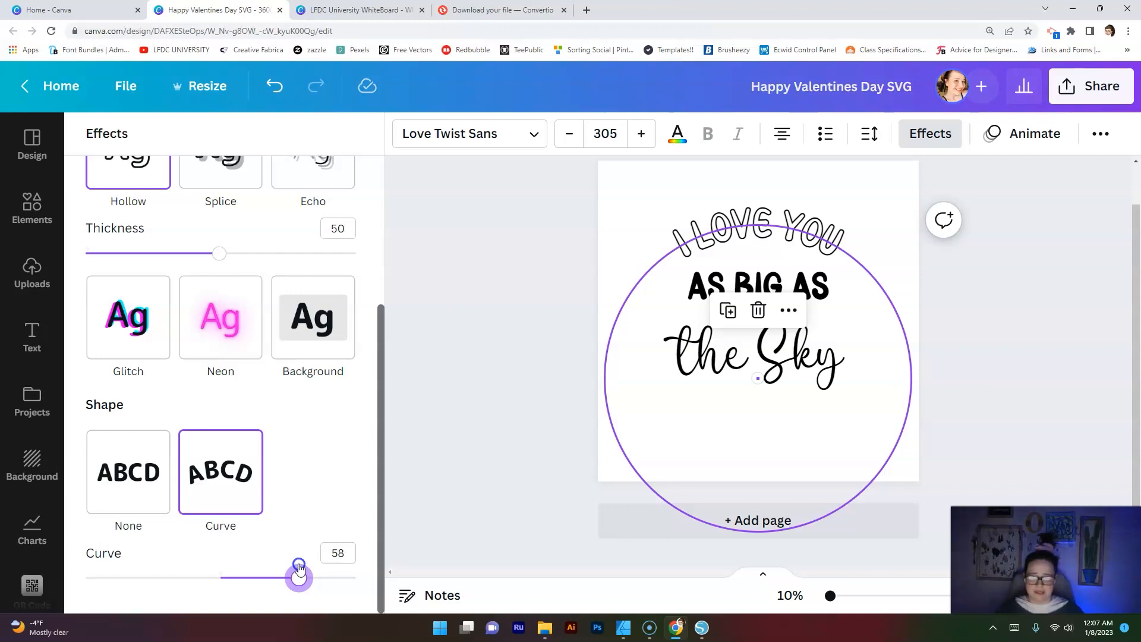
pyautogui.moveTo(299, 568); pyautogui.dragTo(298, 568)
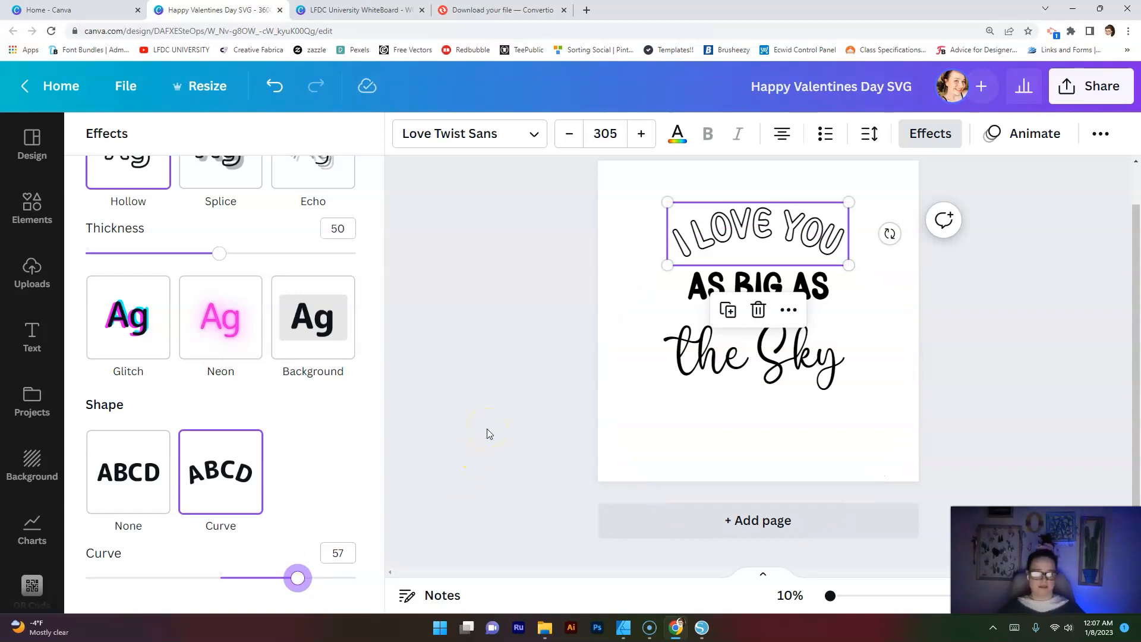
pyautogui.click(513, 307)
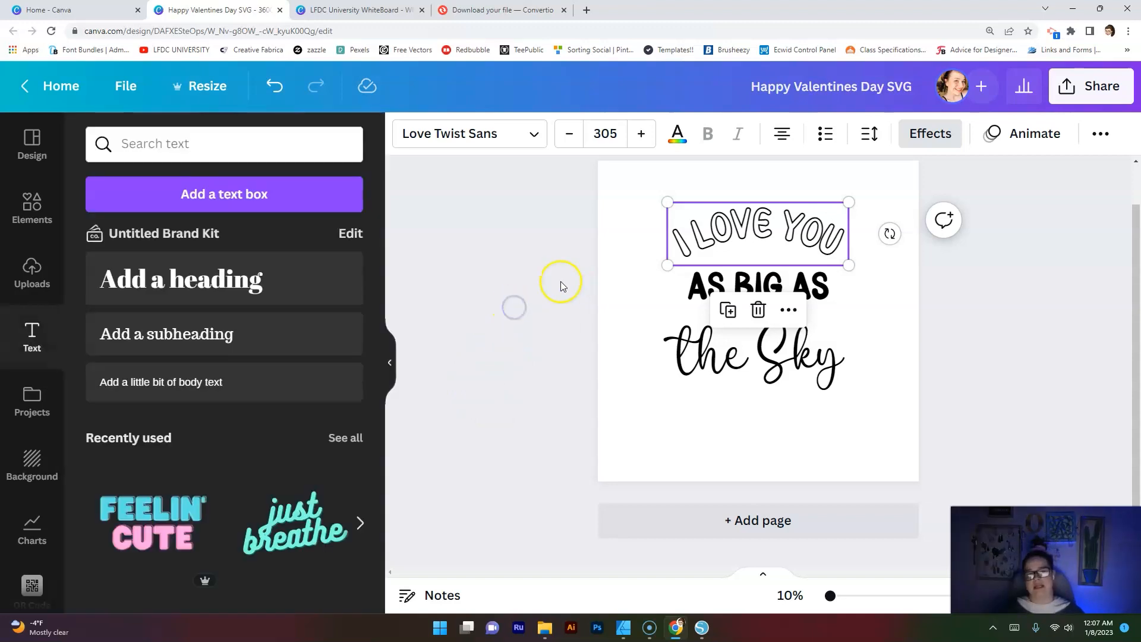
pyautogui.click(561, 281)
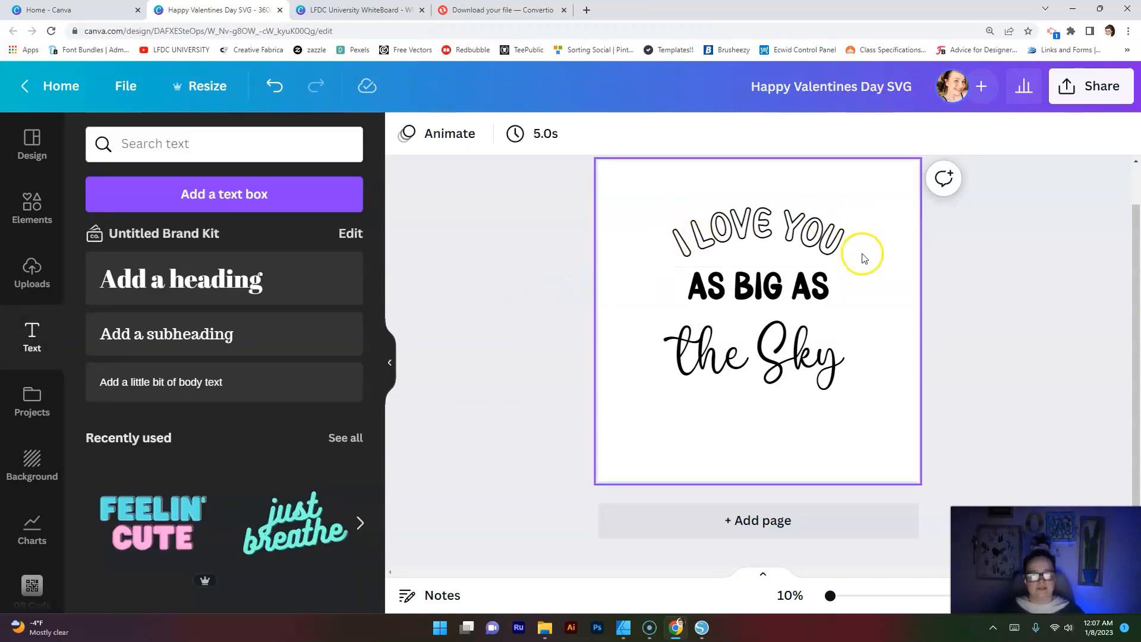
# Apply the Curve shape to the "the Sky" line with a curve amount of -38
pyautogui.click(782, 290)
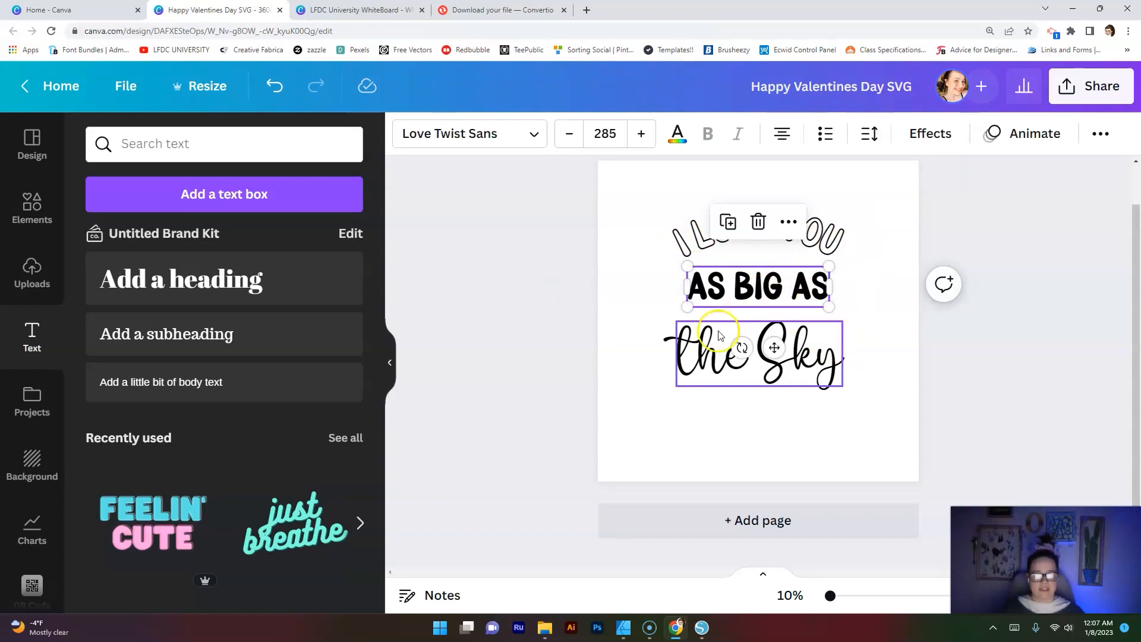
pyautogui.click(697, 373)
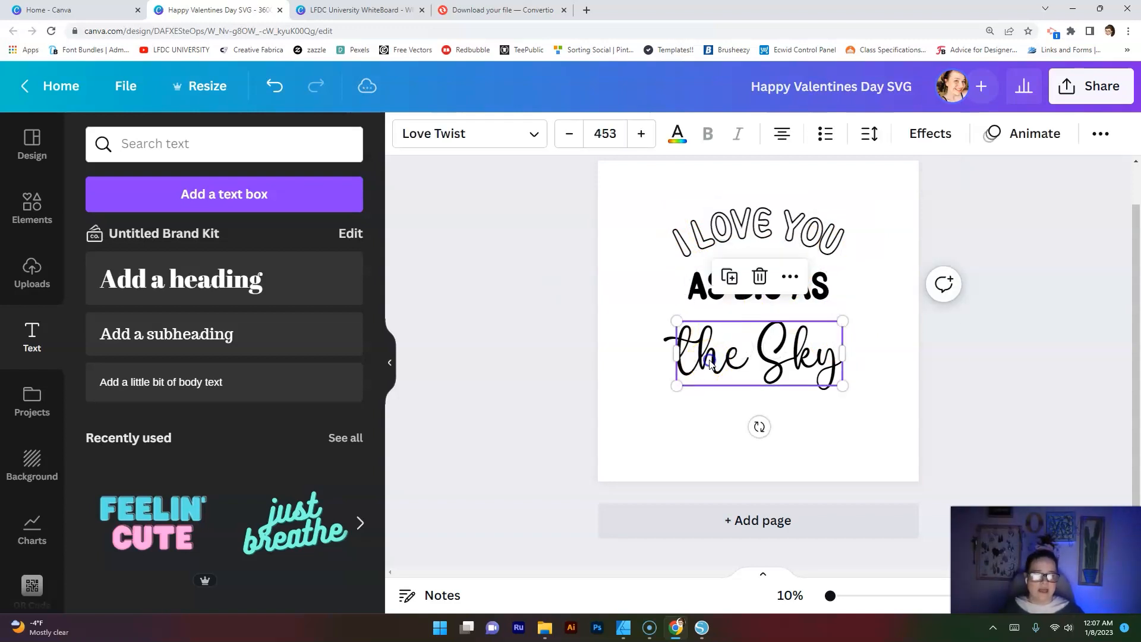
pyautogui.click(920, 137)
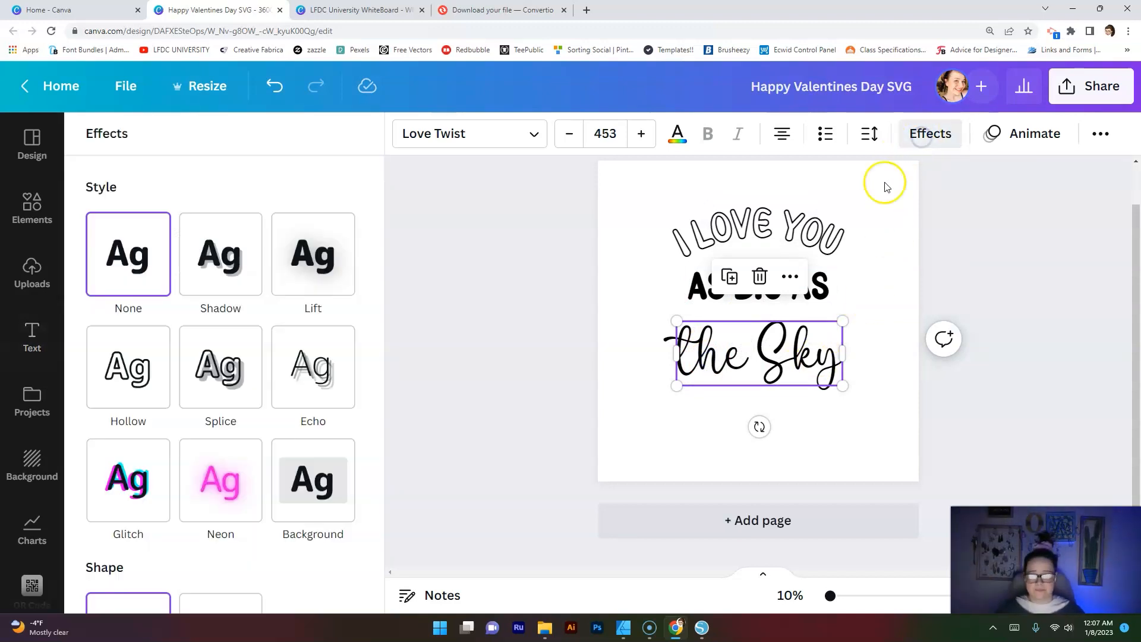
pyautogui.moveTo(382, 306); pyautogui.dragTo(383, 425)
pyautogui.click(230, 528)
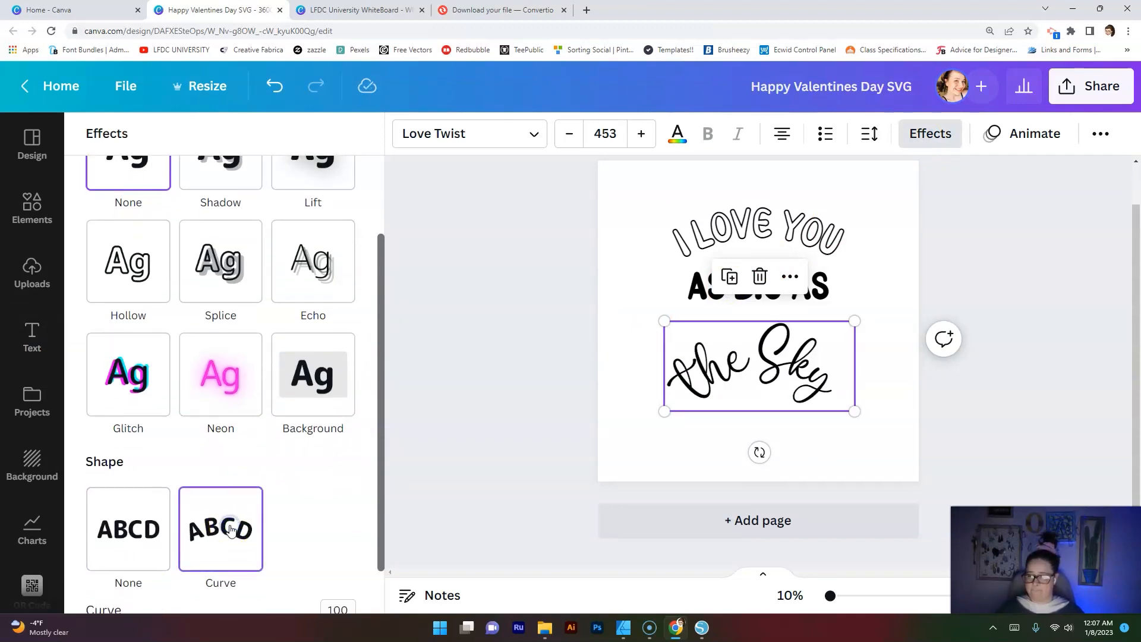
pyautogui.scroll(-1, 377, 441)
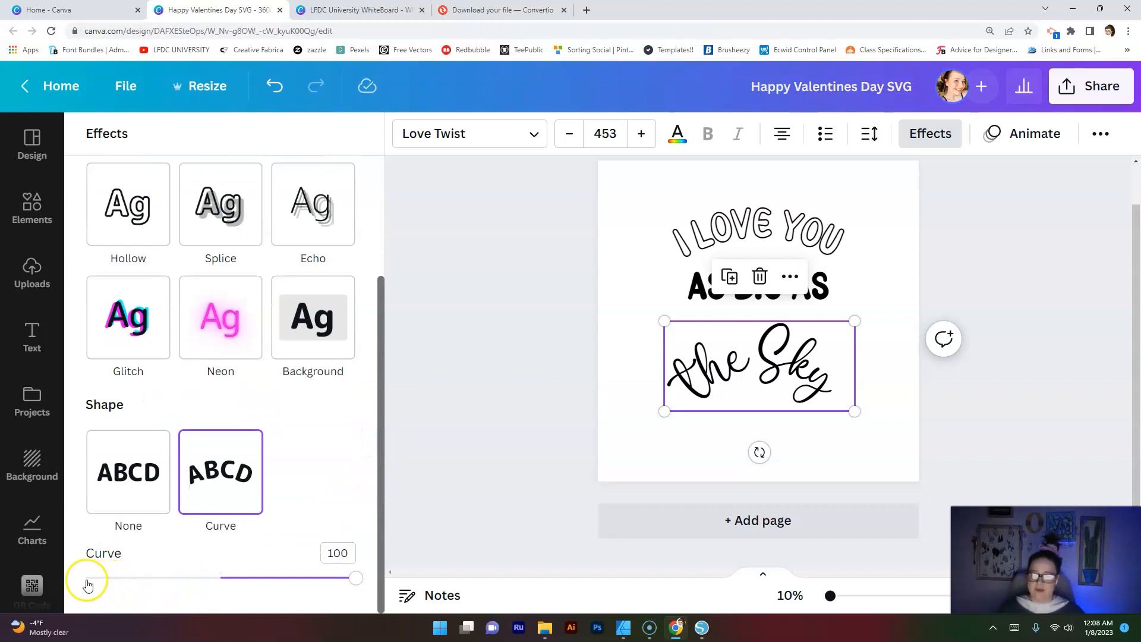
pyautogui.moveTo(356, 579); pyautogui.dragTo(170, 558)
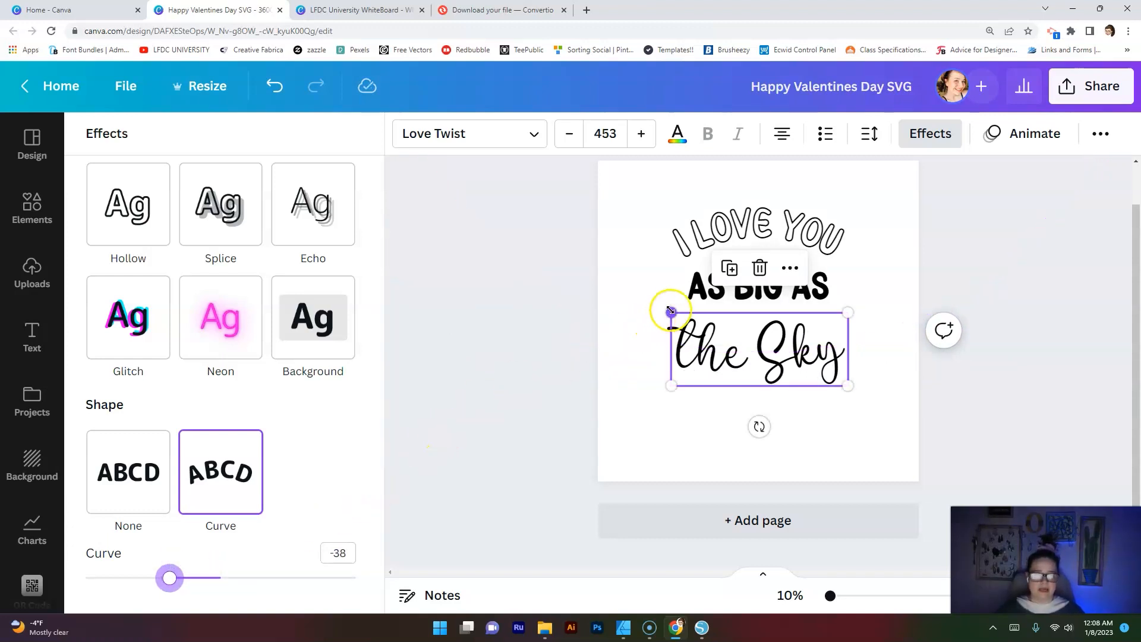
# Enlarge the curved "the Sky" line to about font size 592 and reposition it below "as big as"
pyautogui.moveTo(671, 311); pyautogui.dragTo(620, 278)
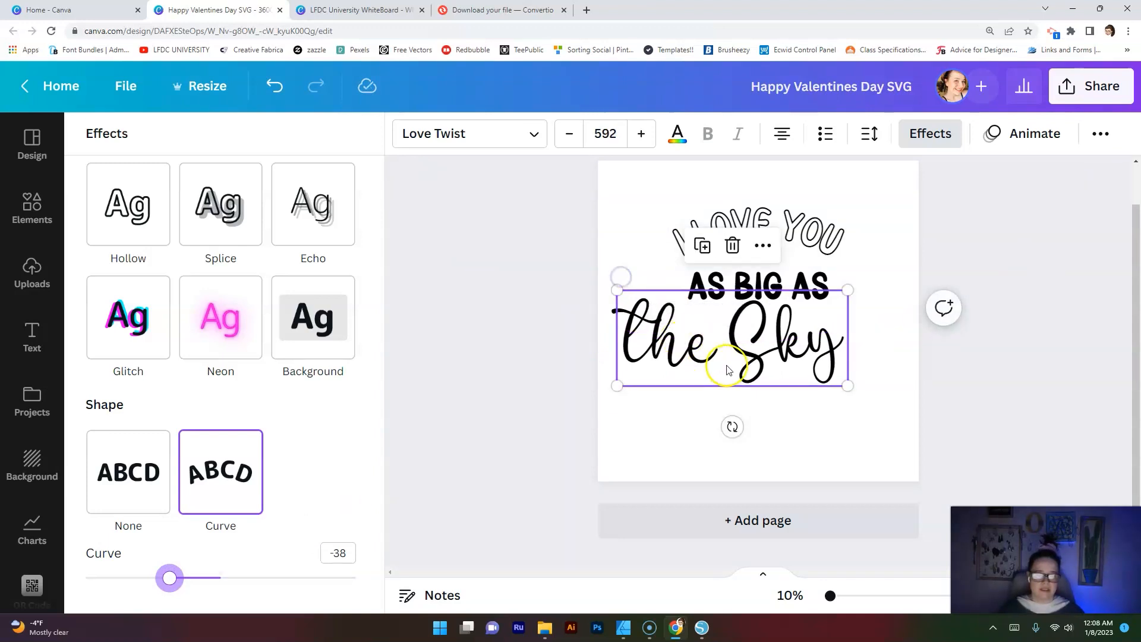
pyautogui.moveTo(748, 363); pyautogui.dragTo(784, 376)
pyautogui.click(1020, 404)
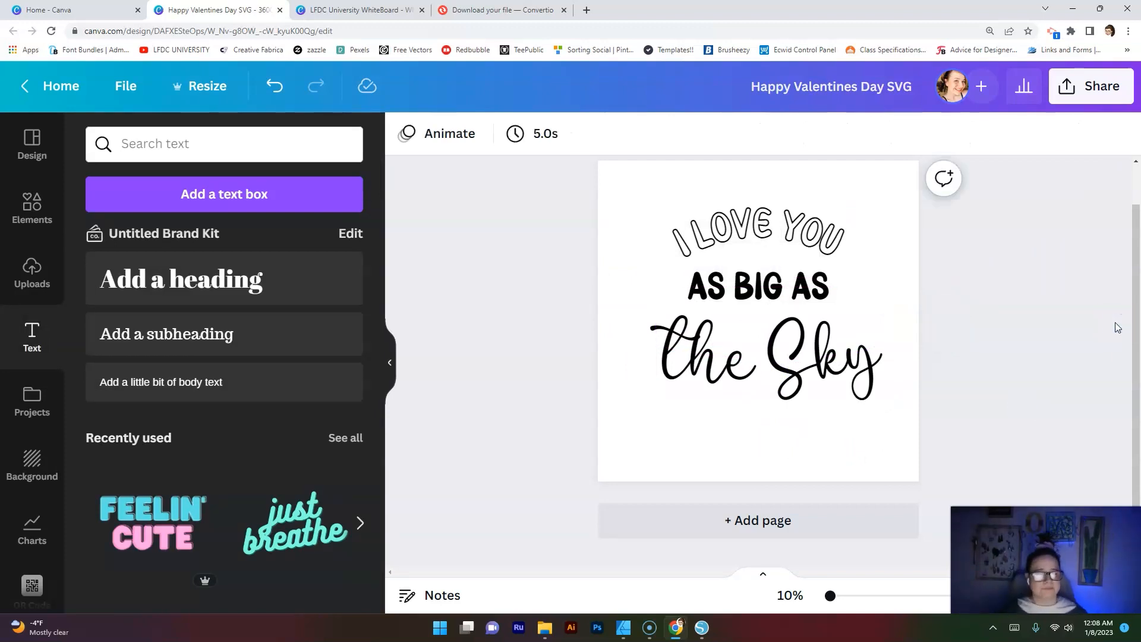
# Move the "the Sky" line slightly up, closer to the "as big as" line
pyautogui.click(812, 373)
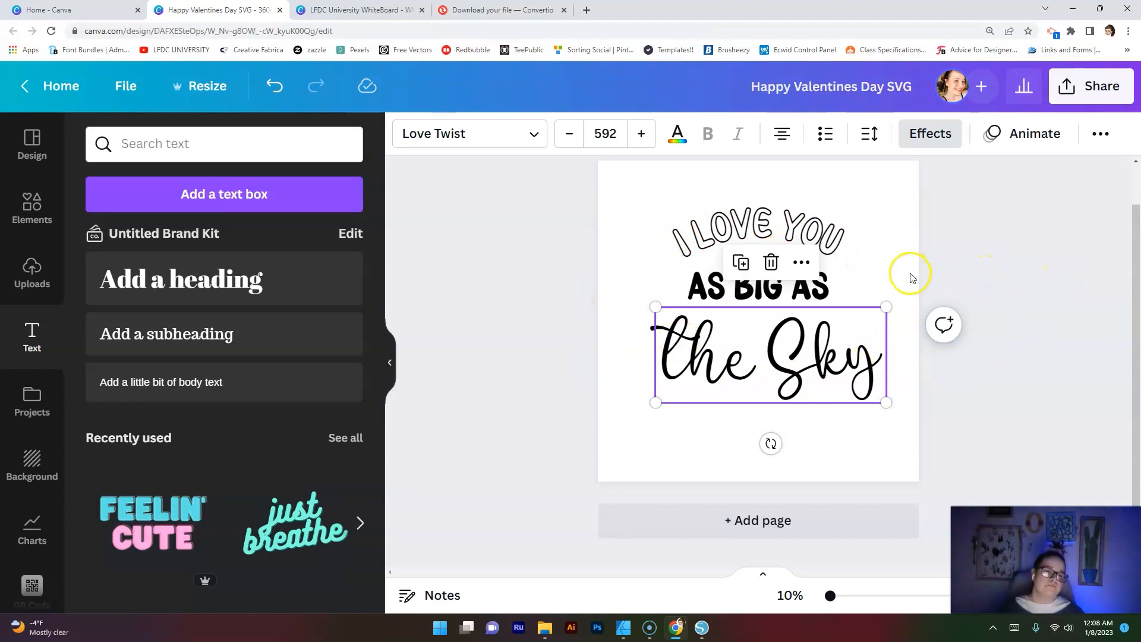
pyautogui.click(872, 262)
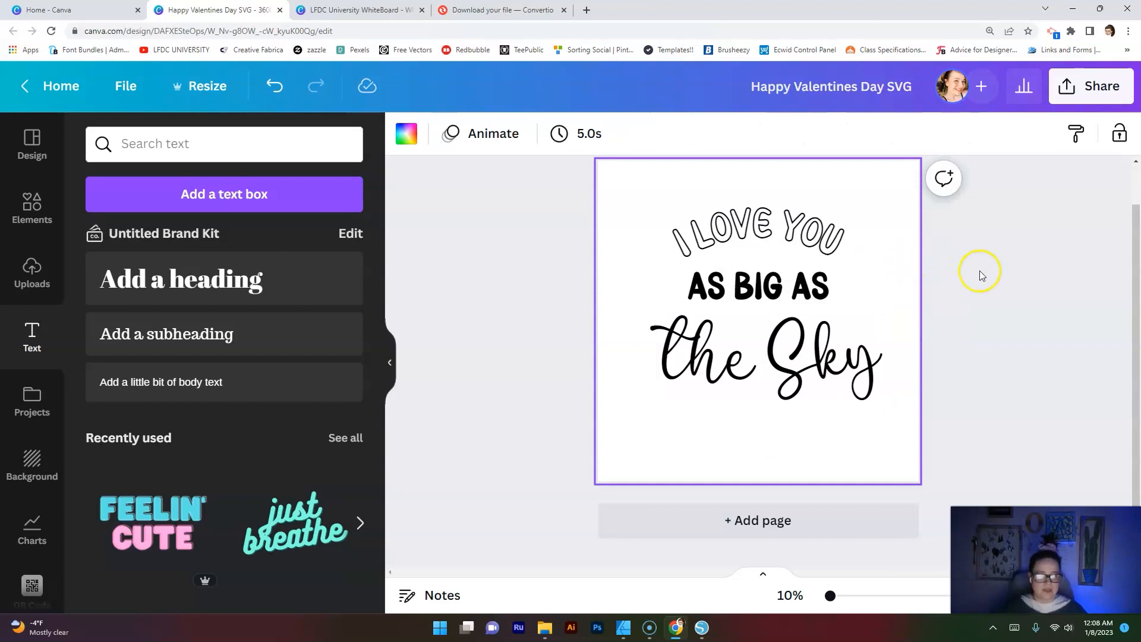
pyautogui.click(826, 378)
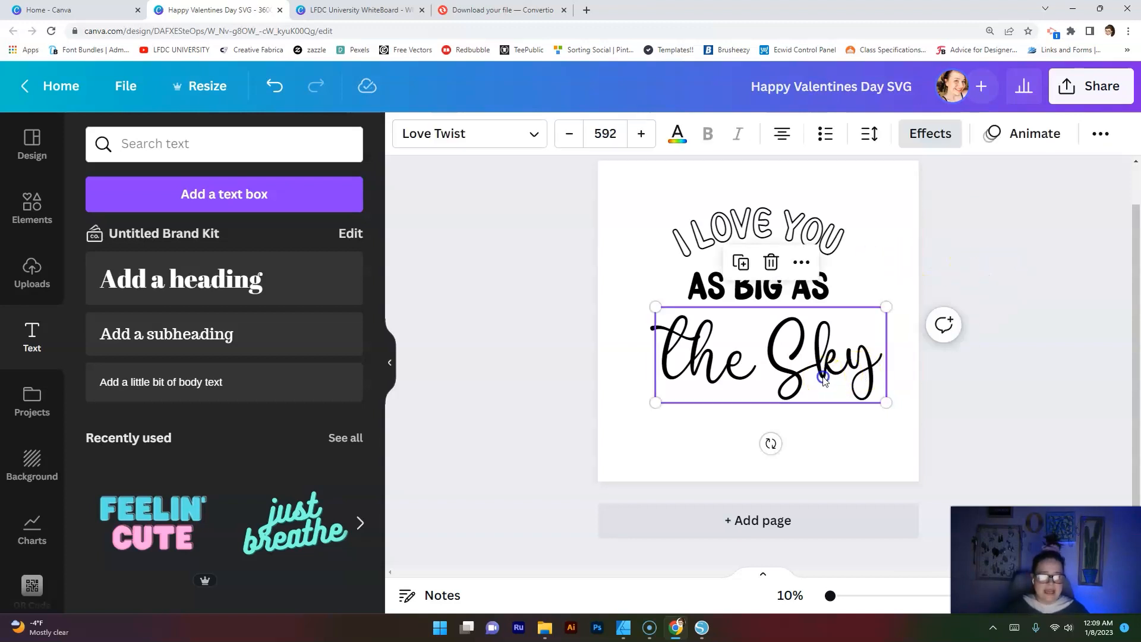
pyautogui.moveTo(823, 379); pyautogui.dragTo(822, 368)
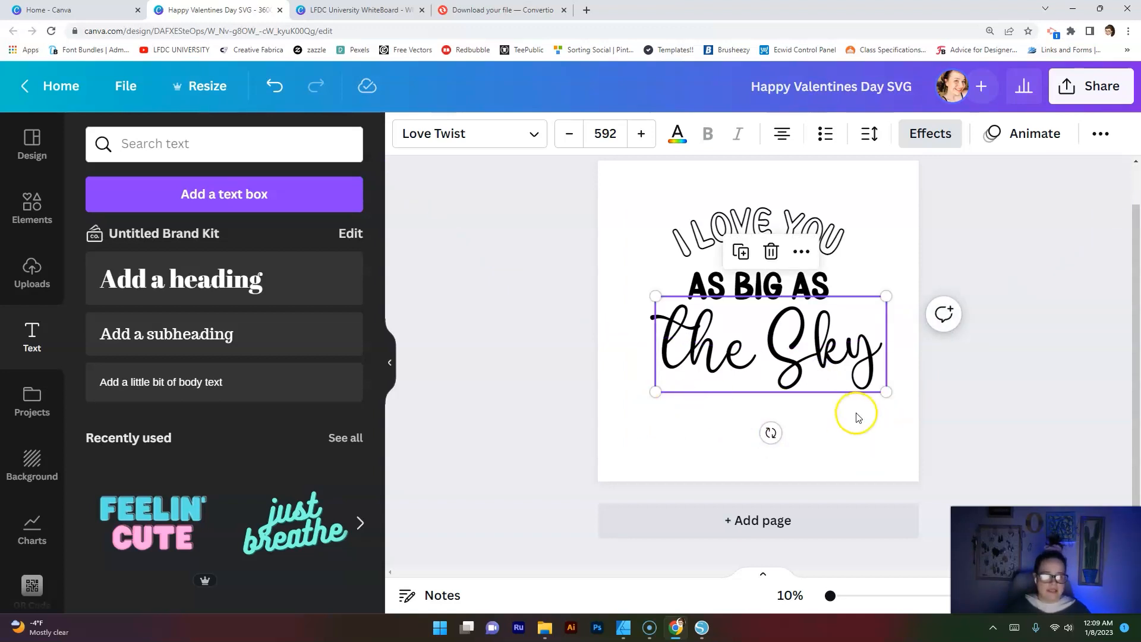
# Move the "as big as" line slightly up toward "I love you", and raise "the Sky" to close the gap below it
pyautogui.click(1011, 303)
pyautogui.click(773, 289)
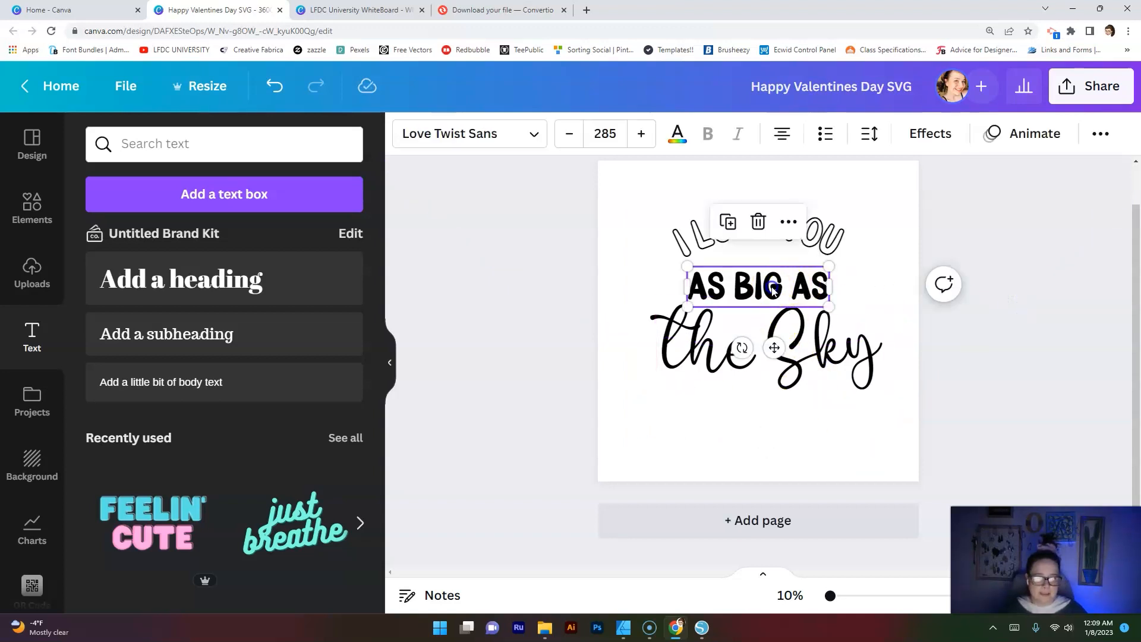
pyautogui.moveTo(772, 289); pyautogui.dragTo(771, 280)
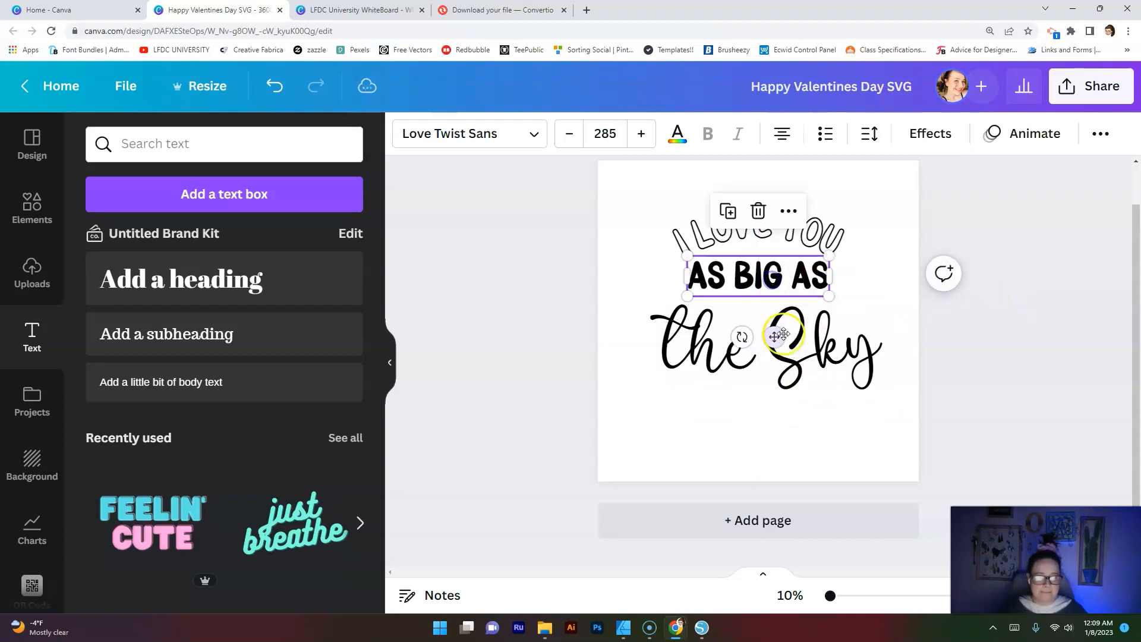
pyautogui.click(809, 359)
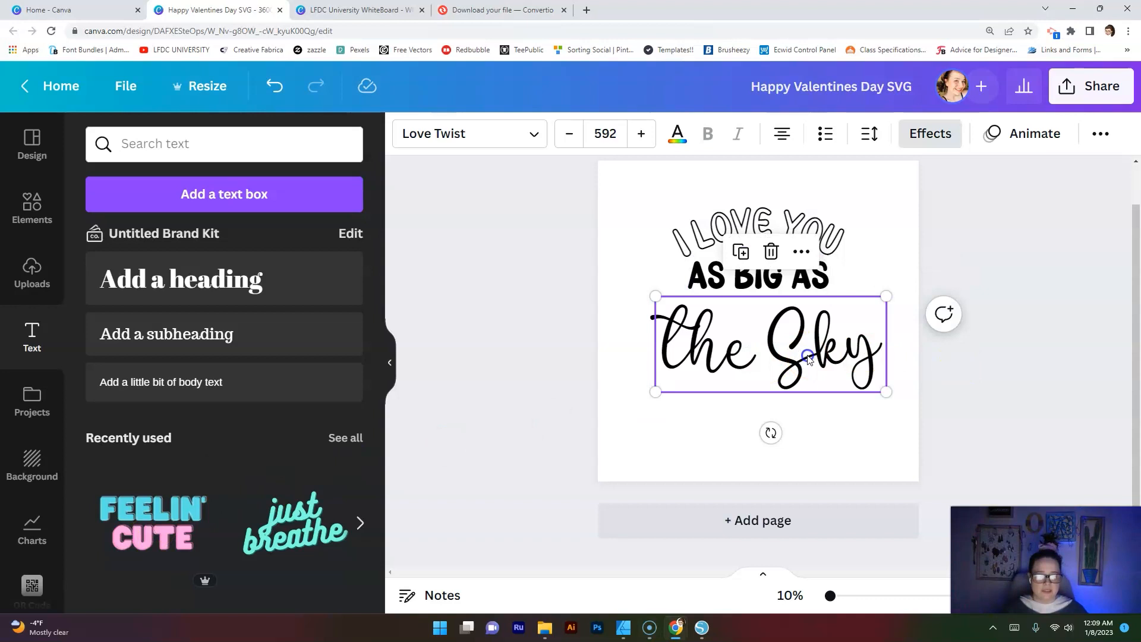
pyautogui.moveTo(807, 356); pyautogui.dragTo(807, 351)
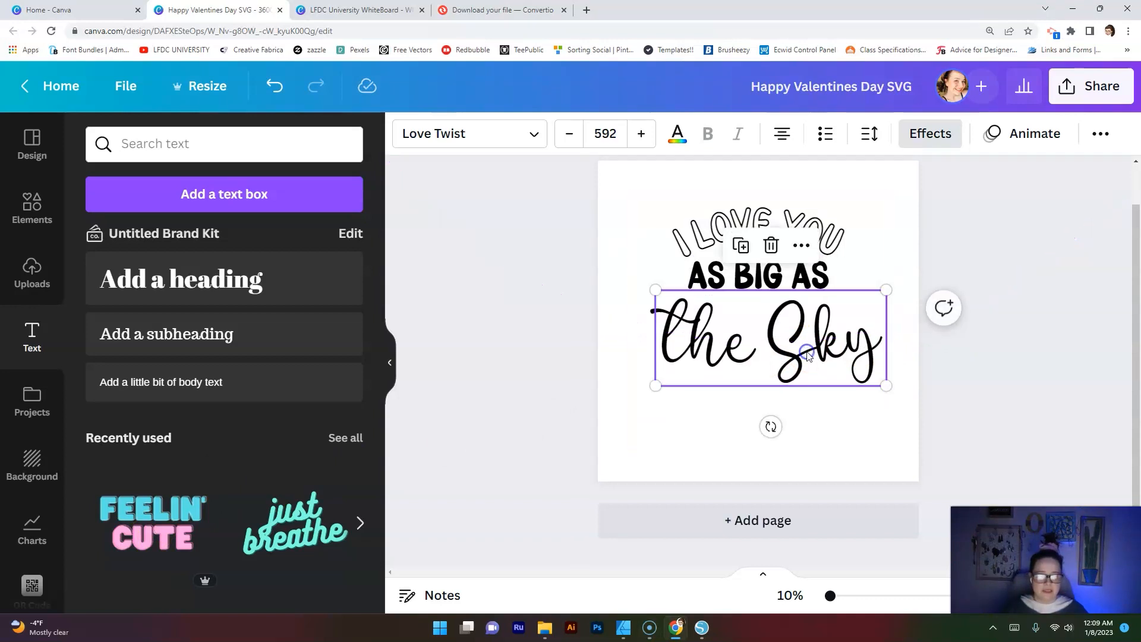
pyautogui.click(988, 360)
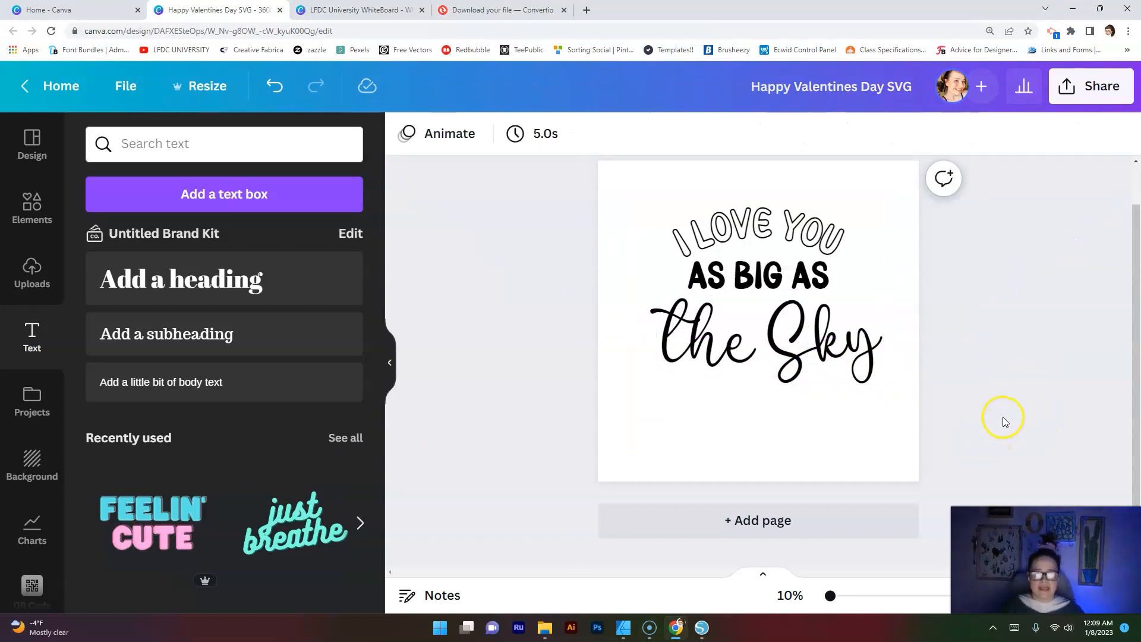
# Search the elements library for "heart with arrow"
pyautogui.click(32, 211)
pyautogui.click(172, 143)
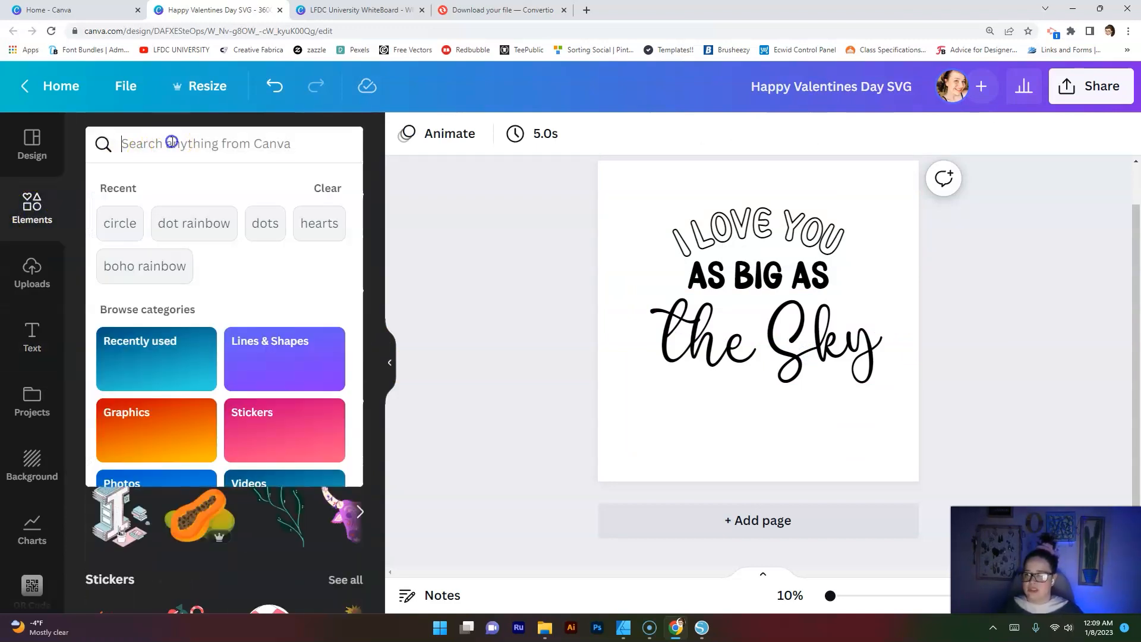
pyautogui.write('heart')
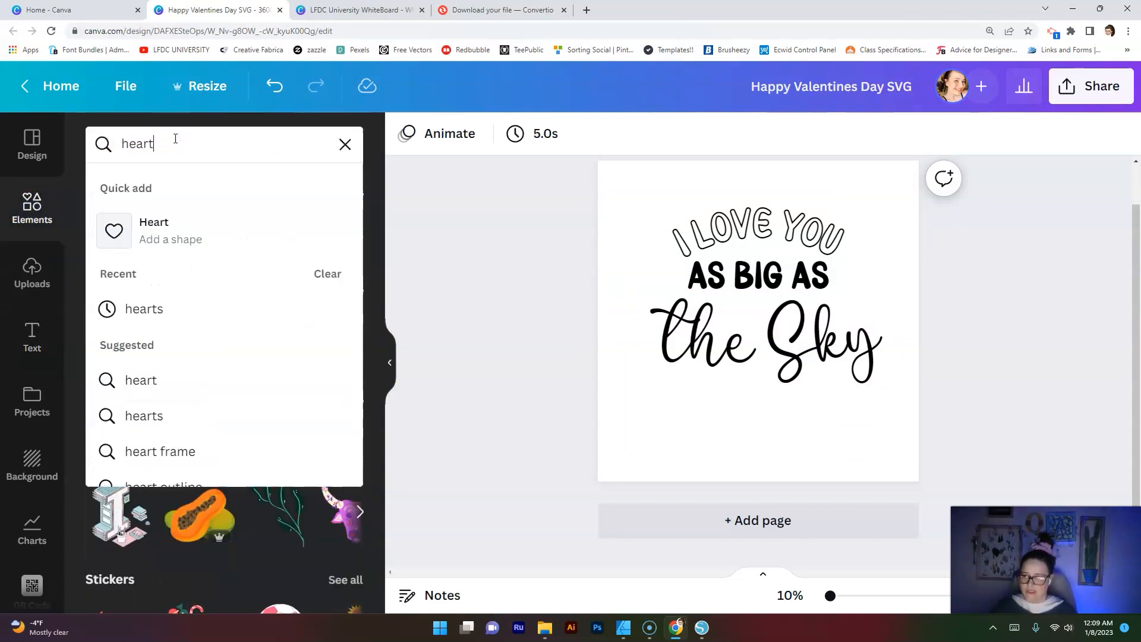
pyautogui.write(' with arrow')
pyautogui.press('Return')
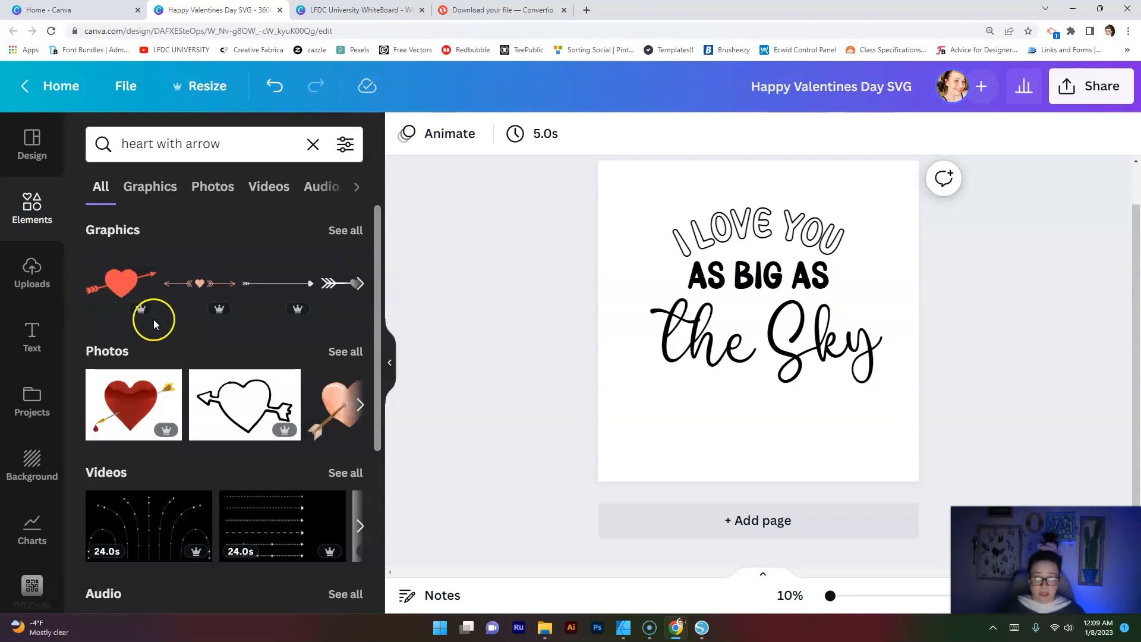
# Try the red heart-with-arrow graphic centred below "the Sky" and delete it from the design
pyautogui.click(118, 282)
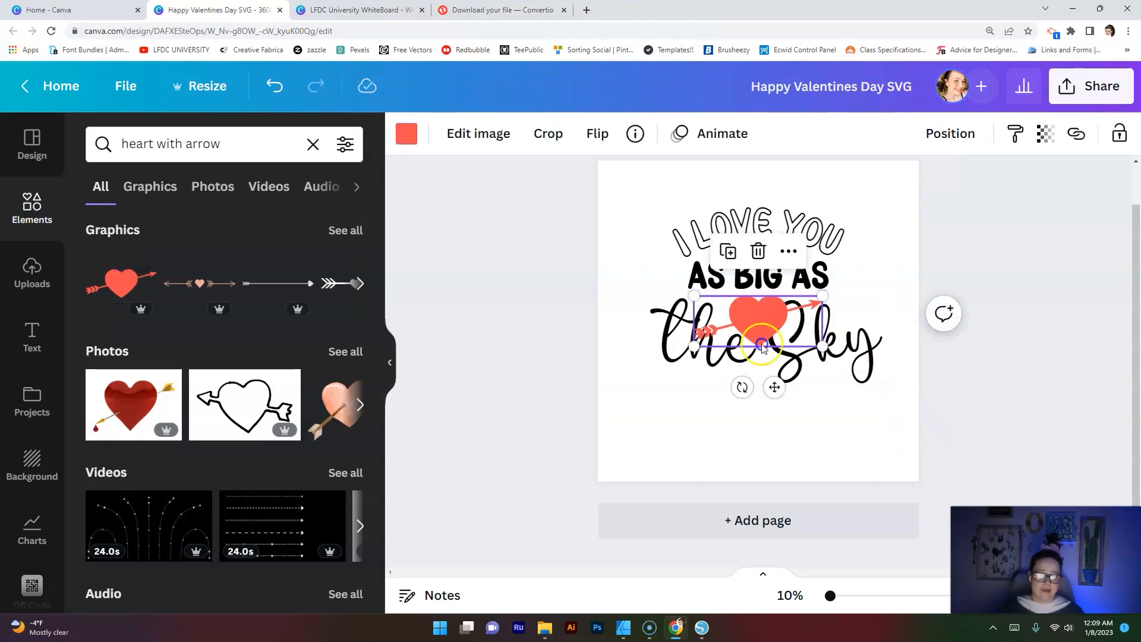
pyautogui.moveTo(764, 318); pyautogui.dragTo(768, 423)
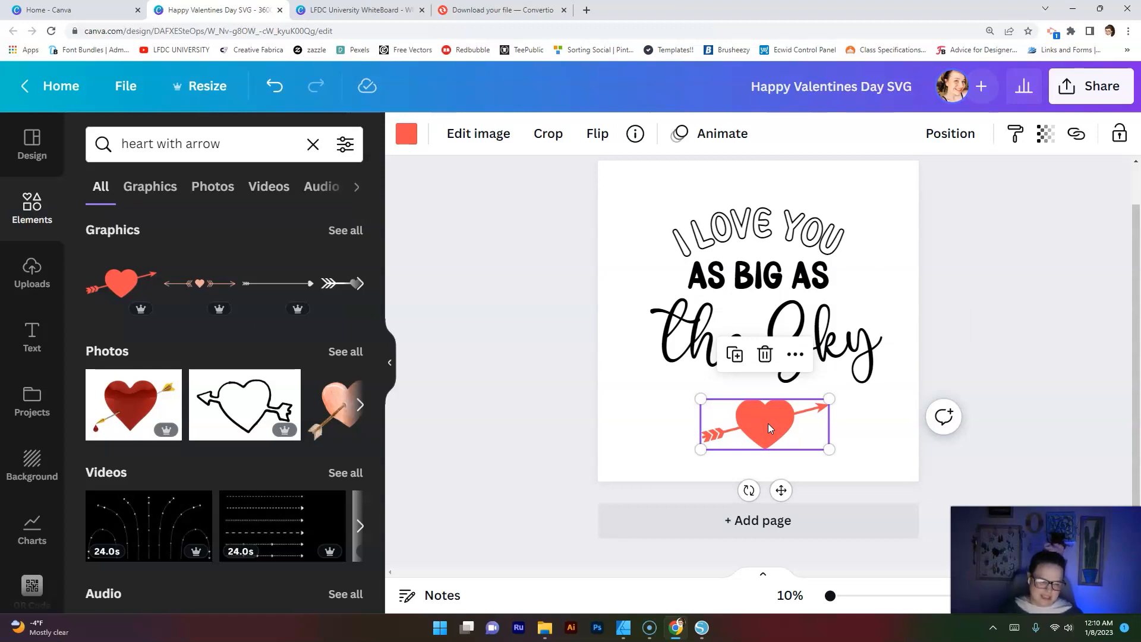
pyautogui.click(772, 428)
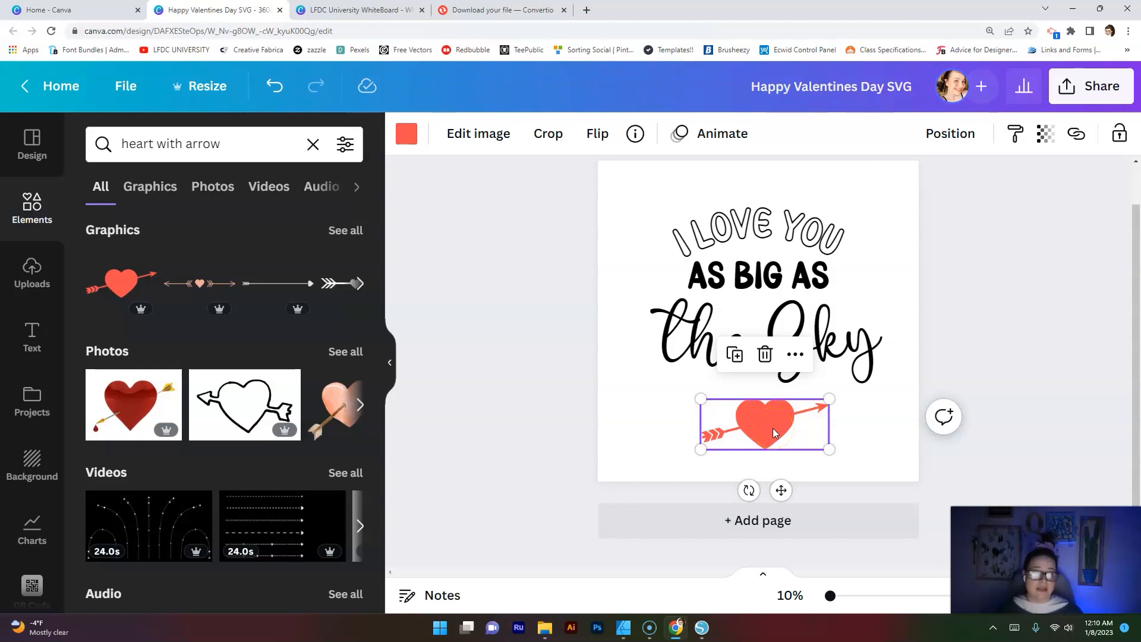
pyautogui.press('Delete')
pyautogui.click(672, 414)
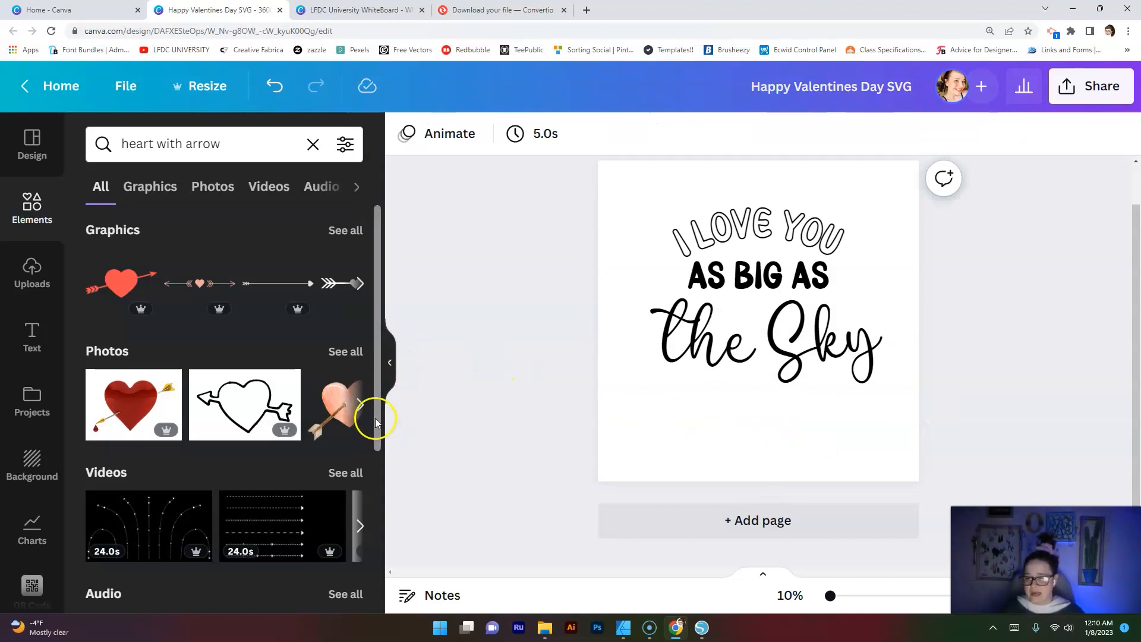
# Browse the remaining graphics in the "heart with arrow" results for a suitable design
pyautogui.click(361, 286)
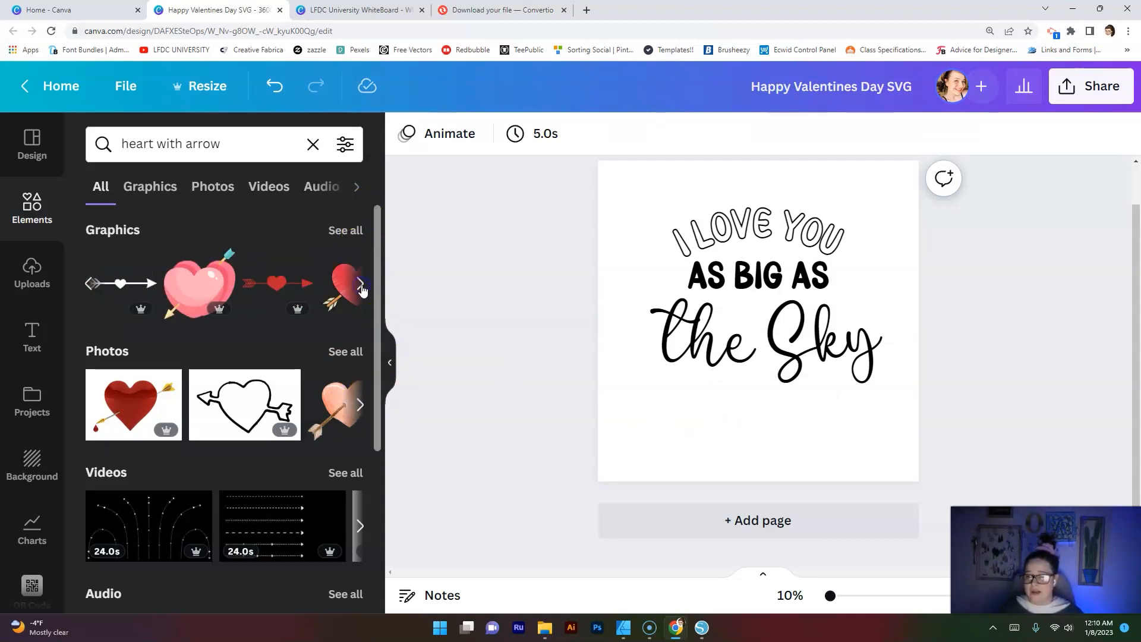
pyautogui.click(360, 287)
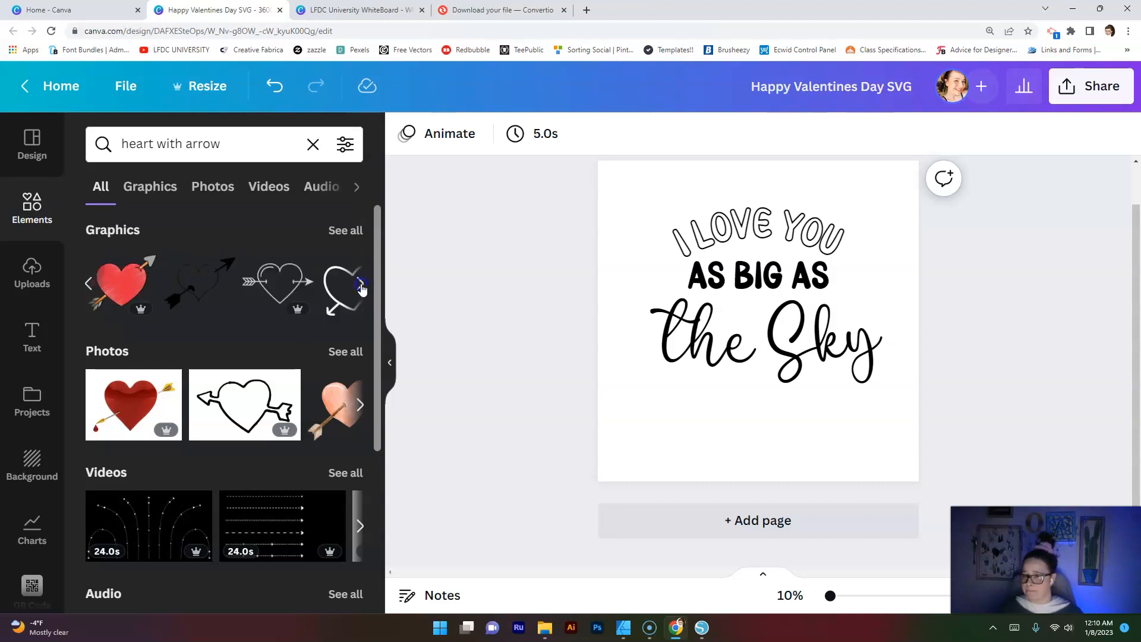
pyautogui.click(362, 286)
pyautogui.click(328, 287)
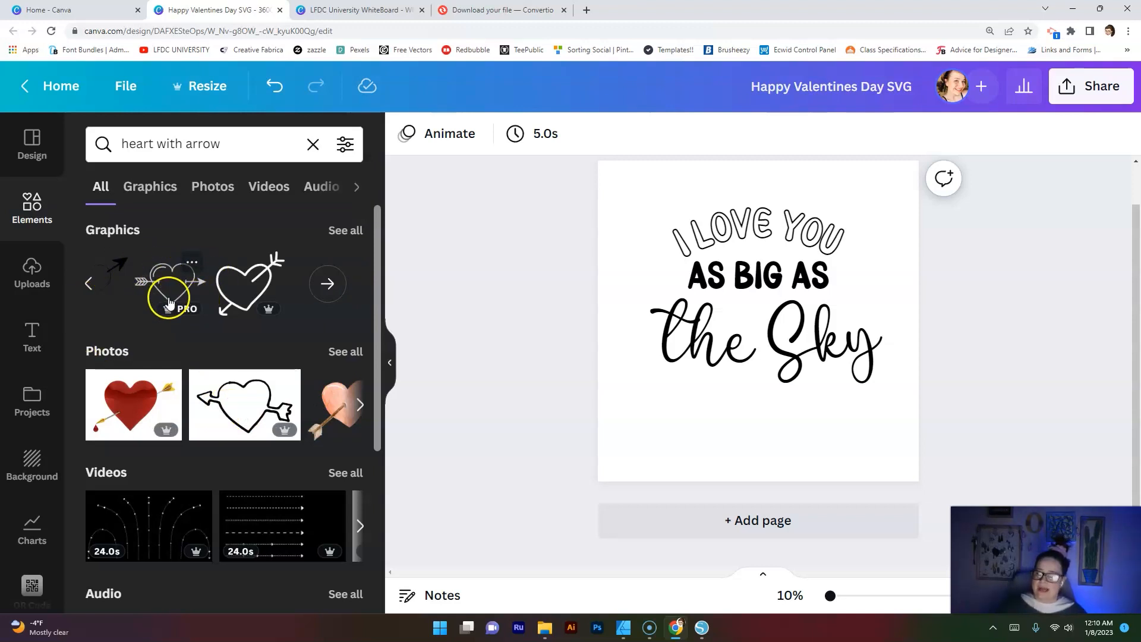
# Search the elements for "heart", add the solid red heart graphic, shrink it and centre it below "the Sky"
pyautogui.click(227, 143)
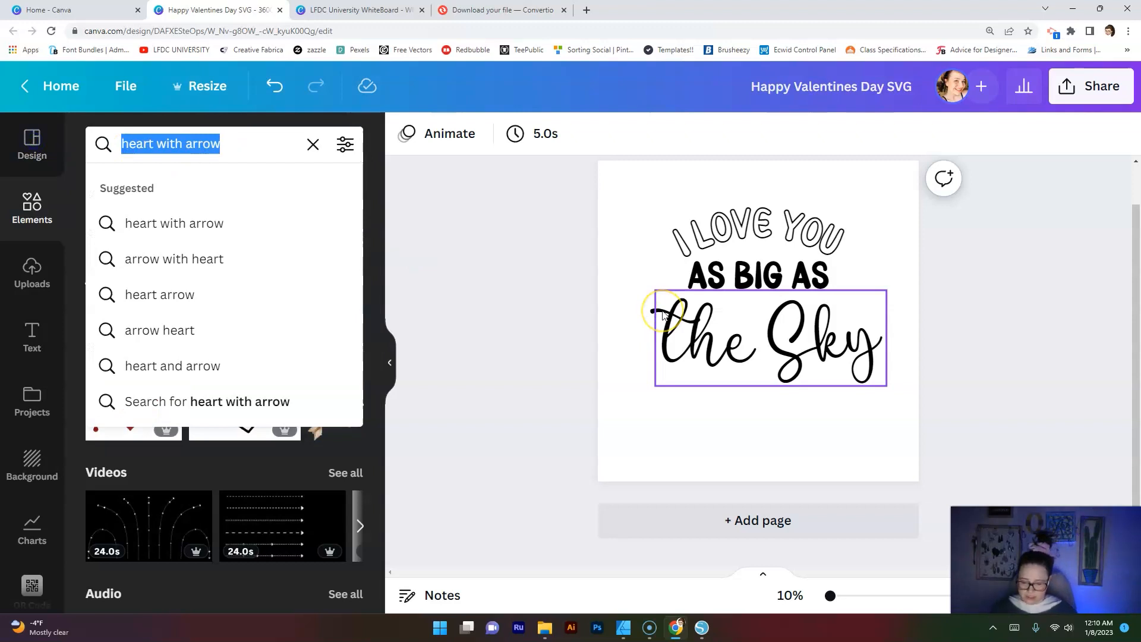
pyautogui.write('heart')
pyautogui.press('Return')
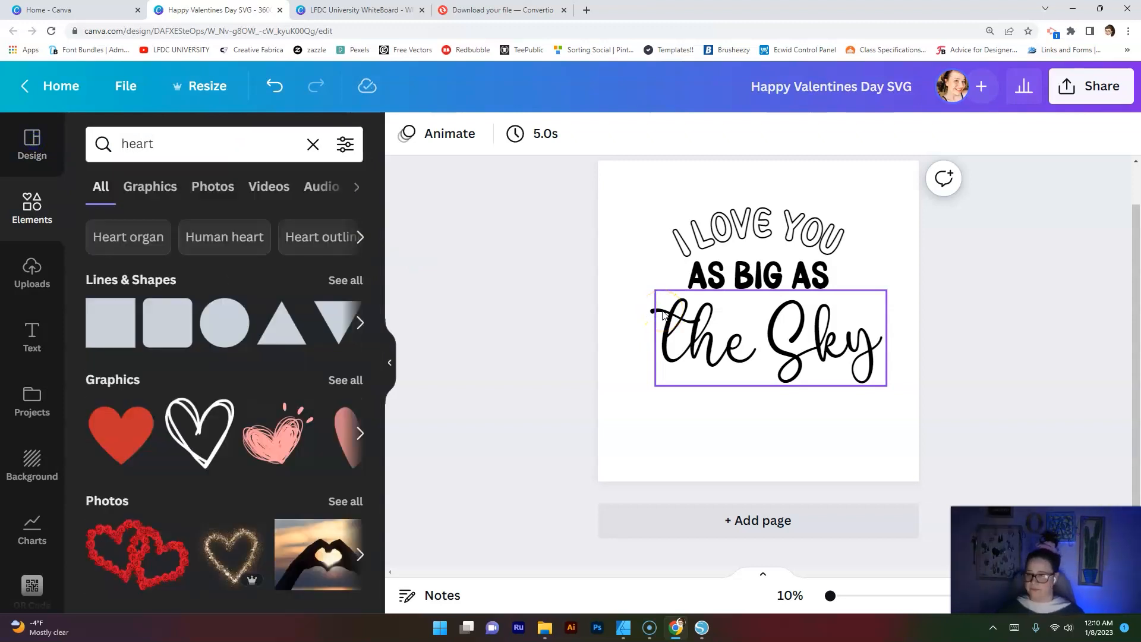
pyautogui.click(126, 447)
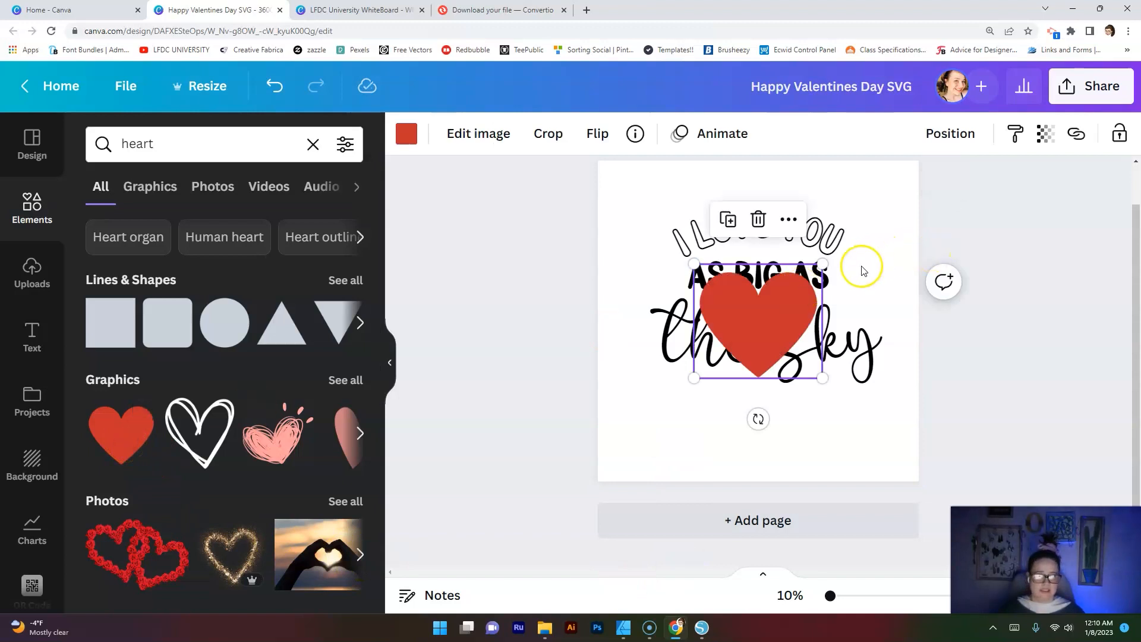
pyautogui.moveTo(823, 265); pyautogui.dragTo(786, 296)
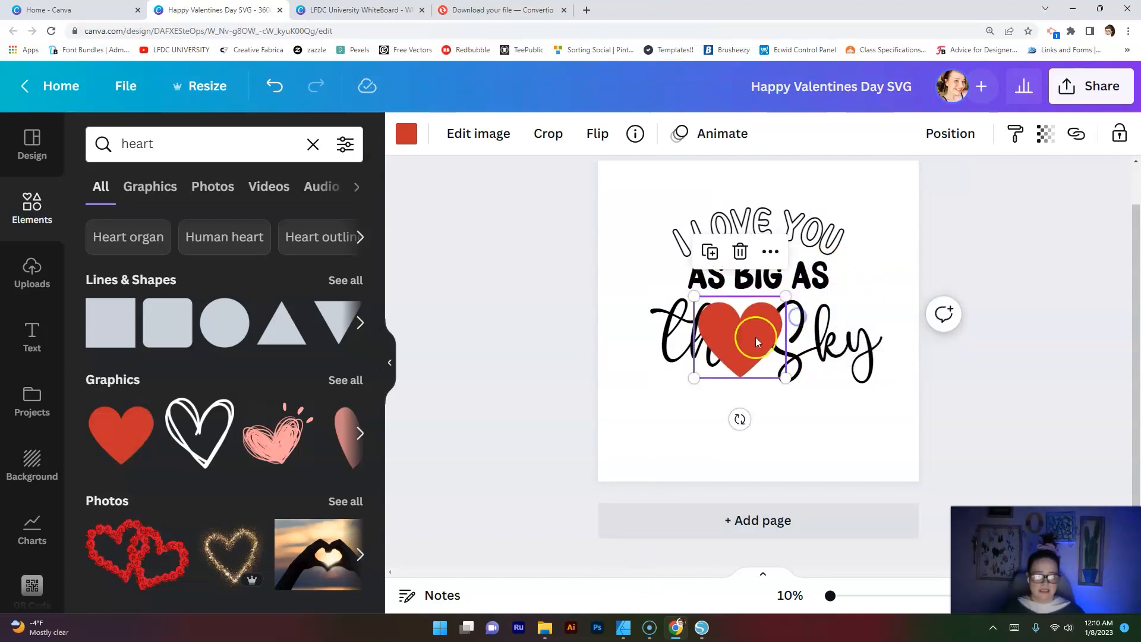
pyautogui.moveTo(753, 344); pyautogui.dragTo(772, 426)
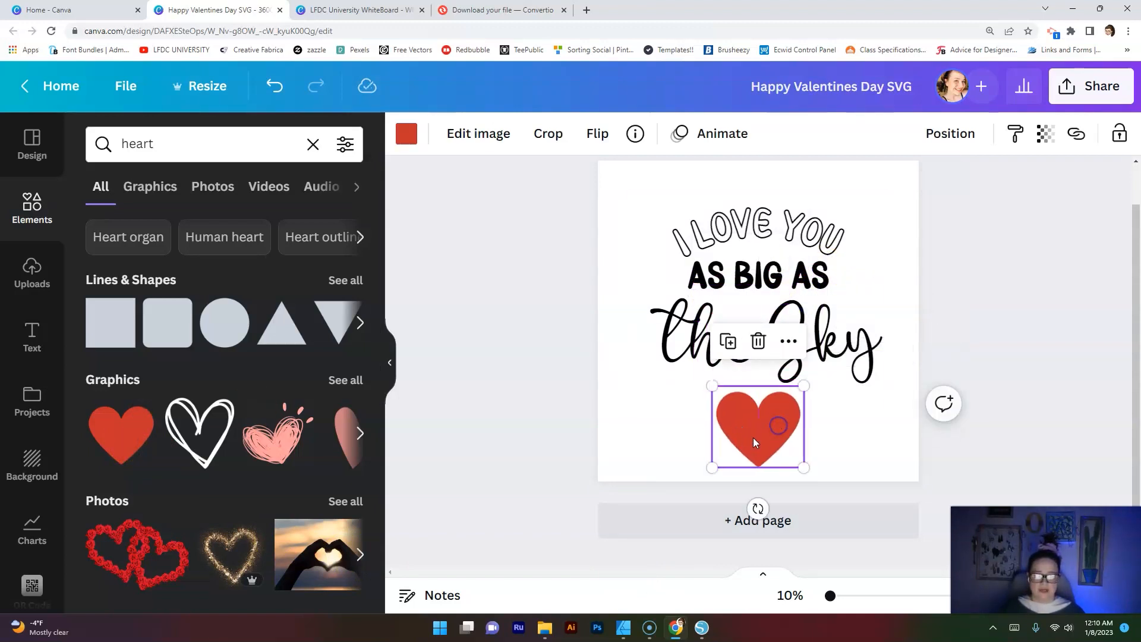
# Search the elements for "arrow" and limit the results to graphics
pyautogui.click(212, 149)
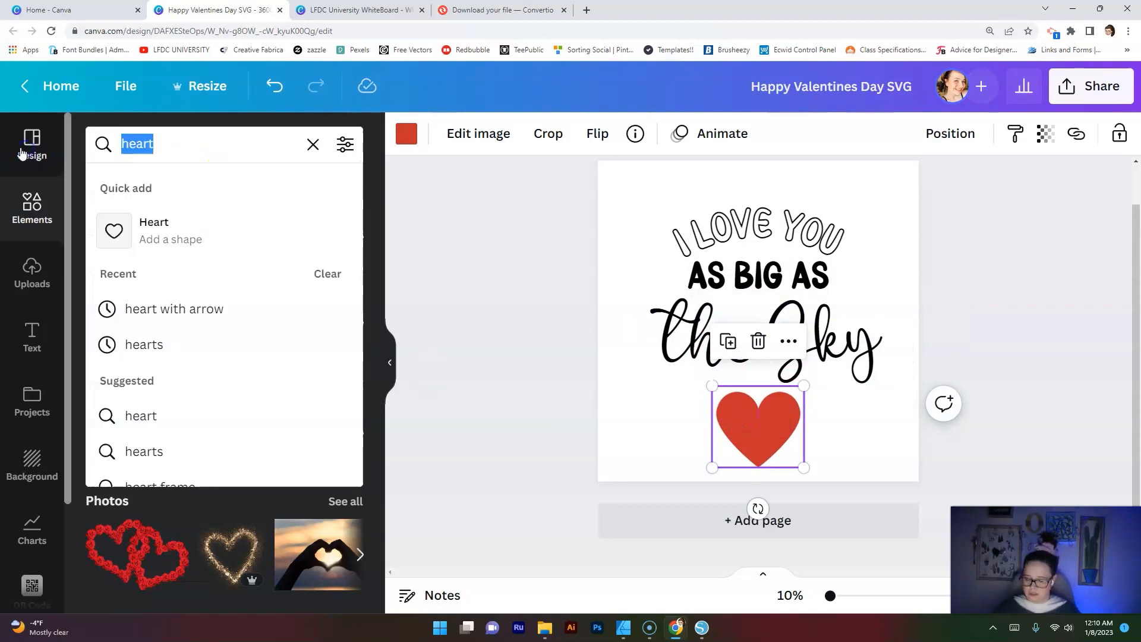
pyautogui.write('arrow')
pyautogui.press('Return')
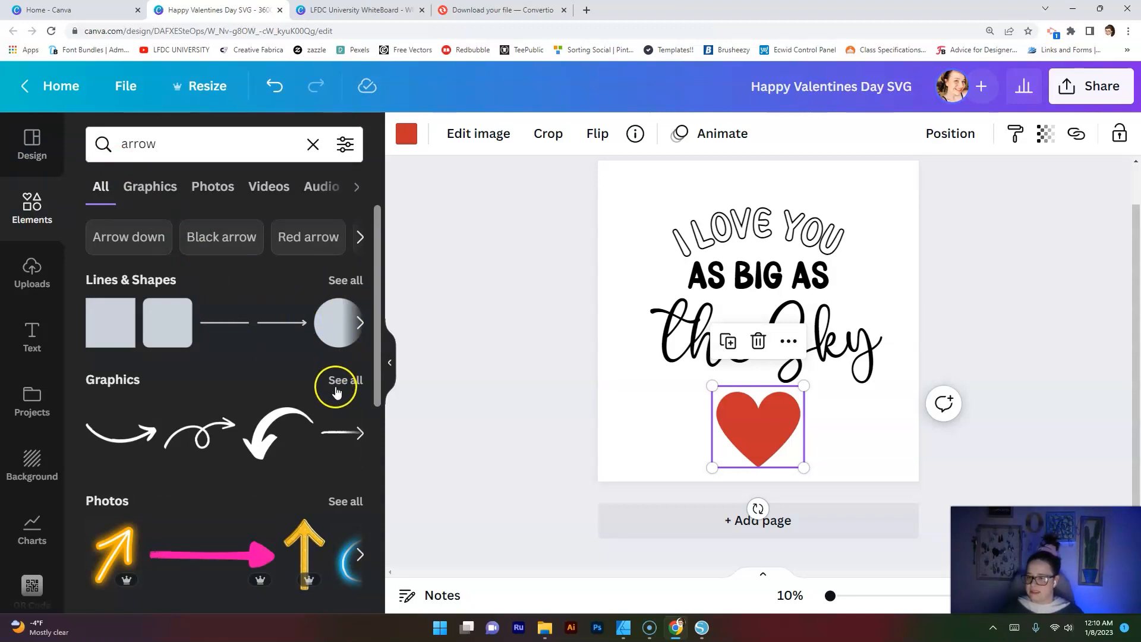
pyautogui.click(132, 187)
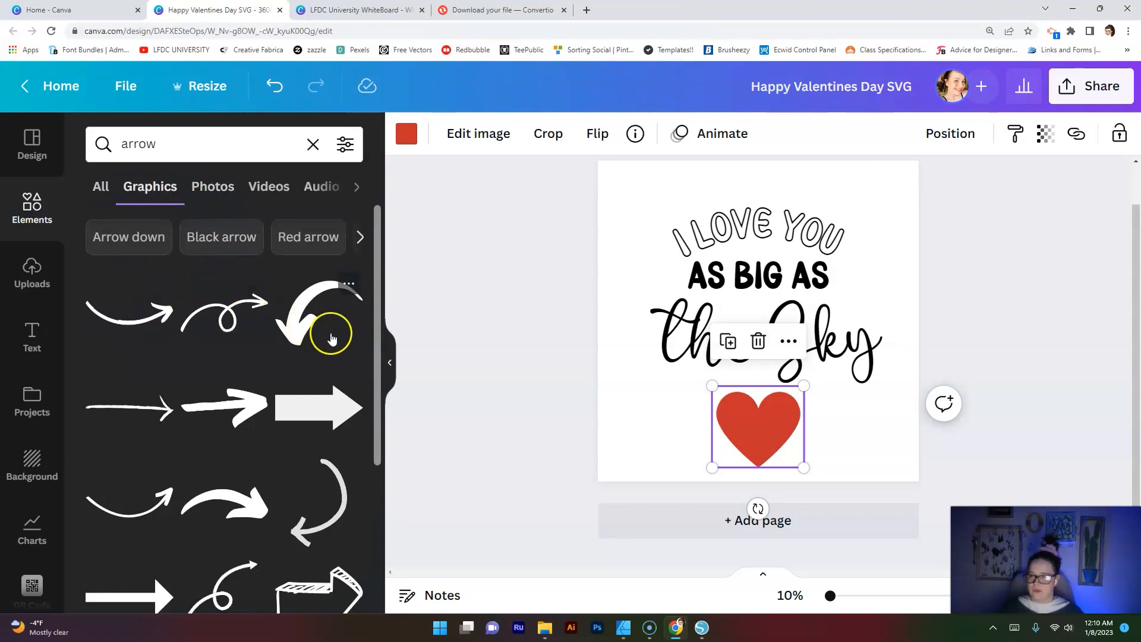
# Try a plain thick black arrow, shrunk and rotated over the red heart, and delete it
pyautogui.scroll(-2, 333, 575)
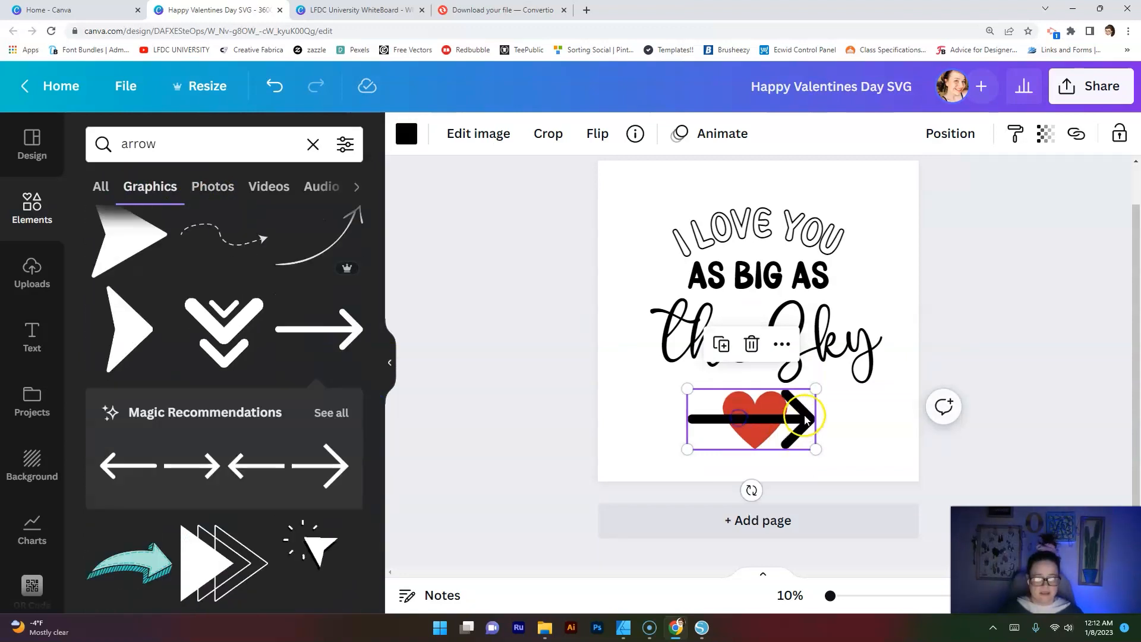
pyautogui.moveTo(819, 390); pyautogui.dragTo(747, 421)
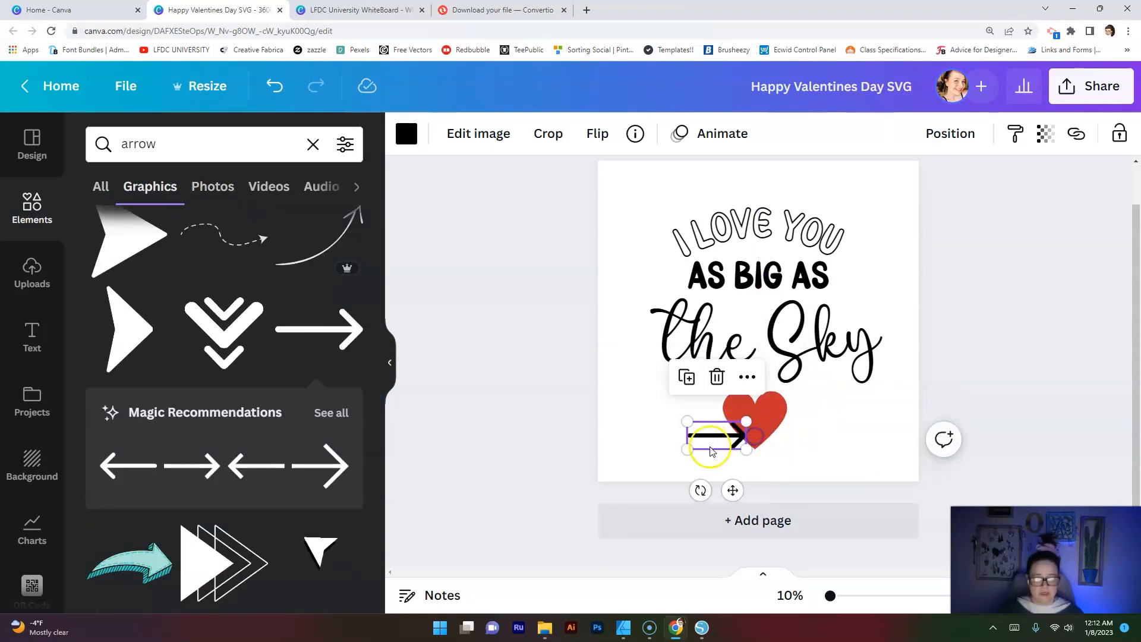
pyautogui.moveTo(701, 490)
pyautogui.mouseDown()
pyautogui.moveTo(677, 465)
pyautogui.moveTo(737, 486)
pyautogui.moveTo(721, 488)
pyautogui.mouseUp()
pyautogui.moveTo(706, 439); pyautogui.dragTo(795, 406)
pyautogui.press('Delete')
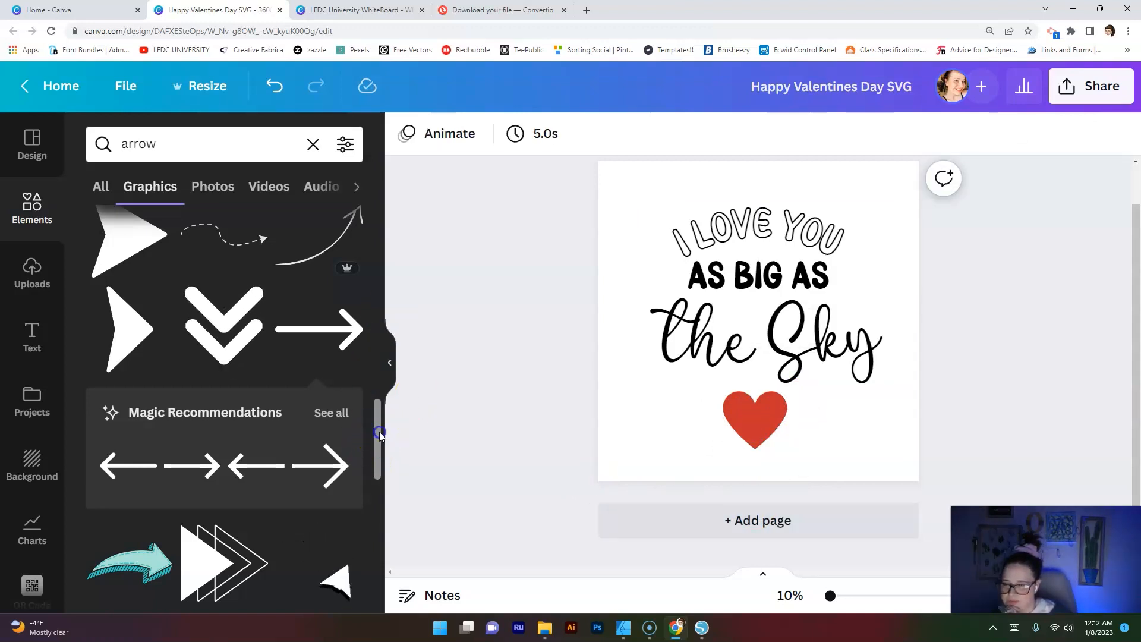
# Add the thin arrow graphic with a feathered tail and place it horizontally across the middle of the red heart
pyautogui.moveTo(379, 432); pyautogui.dragTo(378, 526)
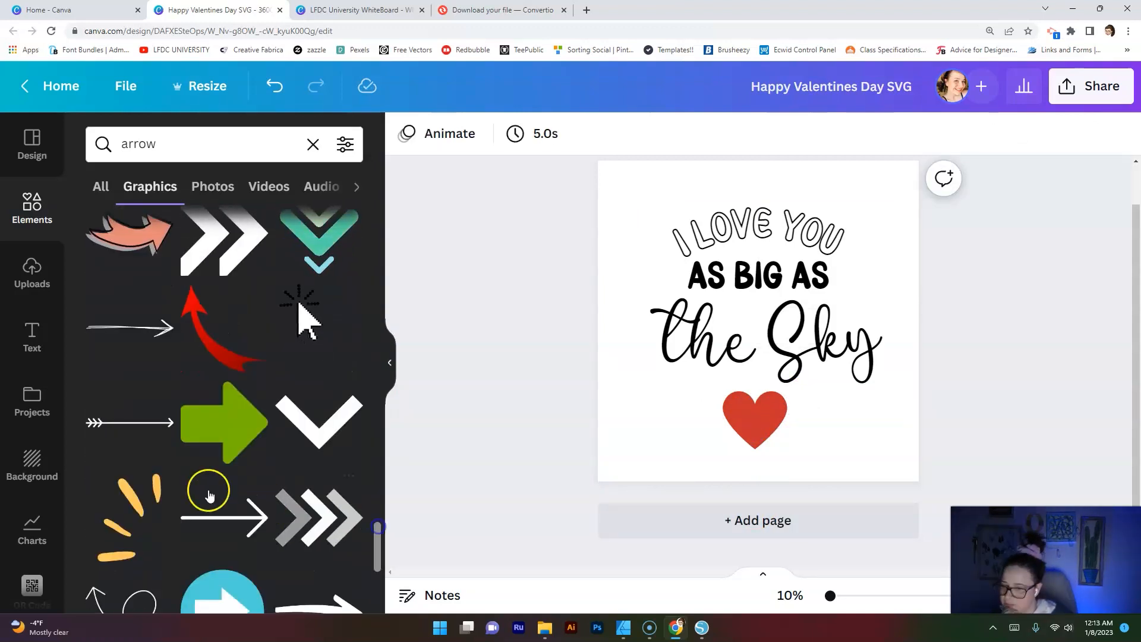
pyautogui.click(107, 425)
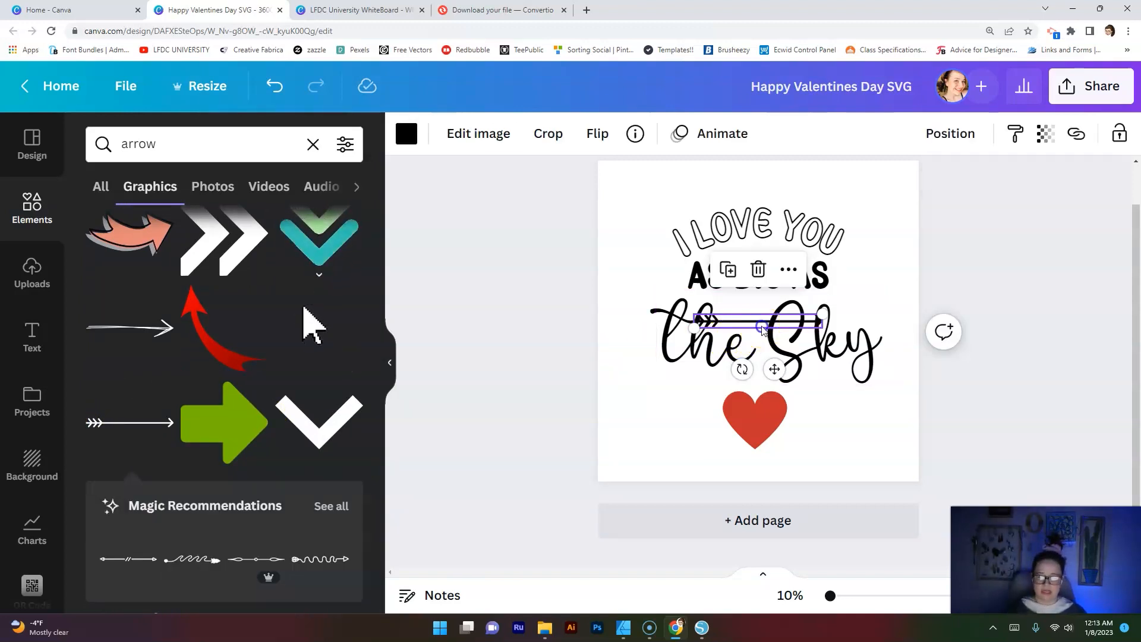
pyautogui.moveTo(761, 333); pyautogui.dragTo(756, 422)
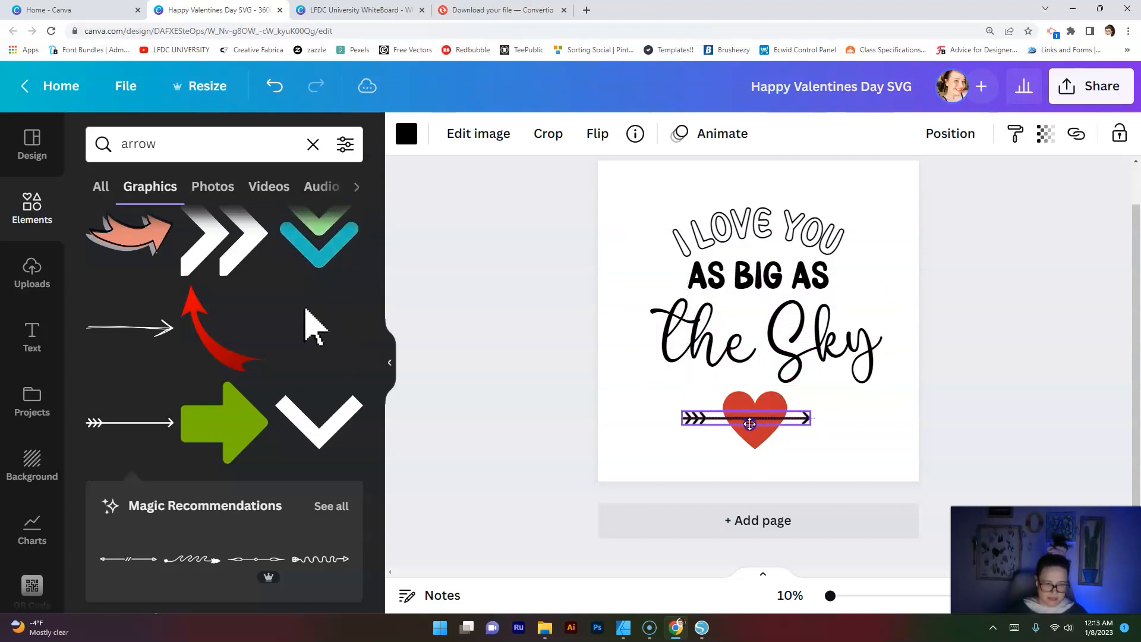
pyautogui.moveTo(751, 423); pyautogui.dragTo(751, 423)
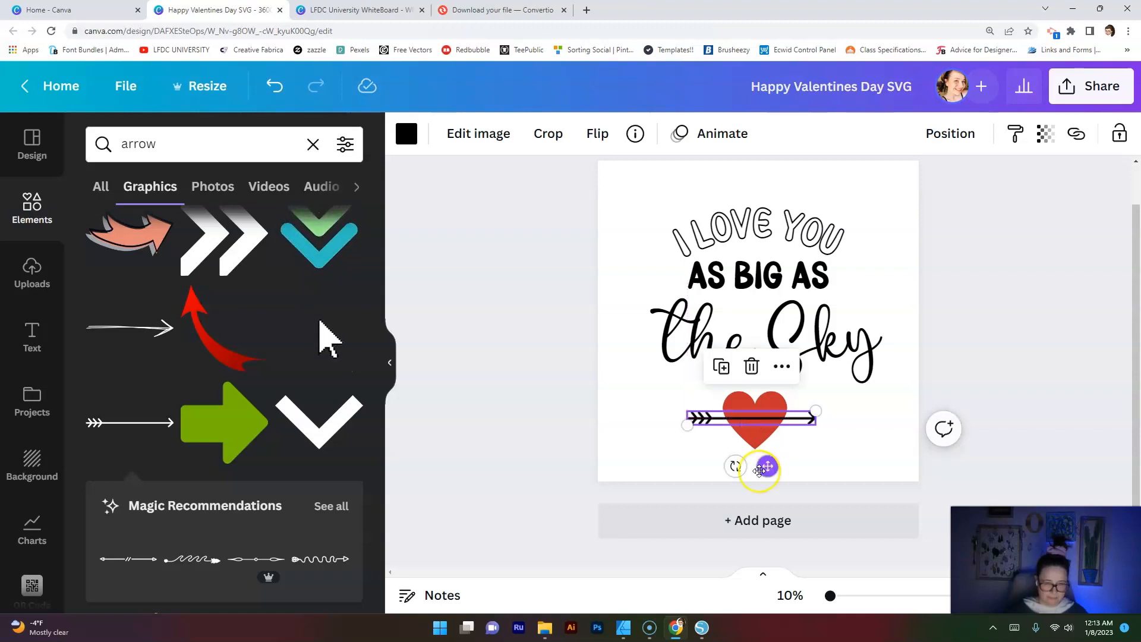
# Rotate the feathered arrow slightly counterclockwise so it crosses the heart with its tip angled upward
pyautogui.click(767, 412)
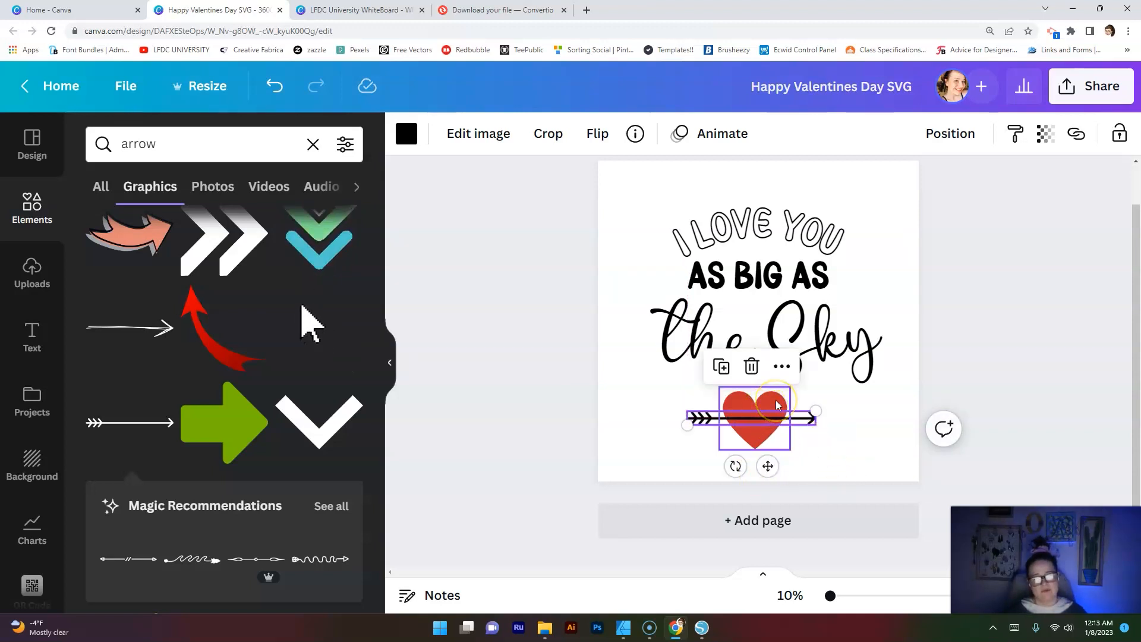
pyautogui.click(708, 418)
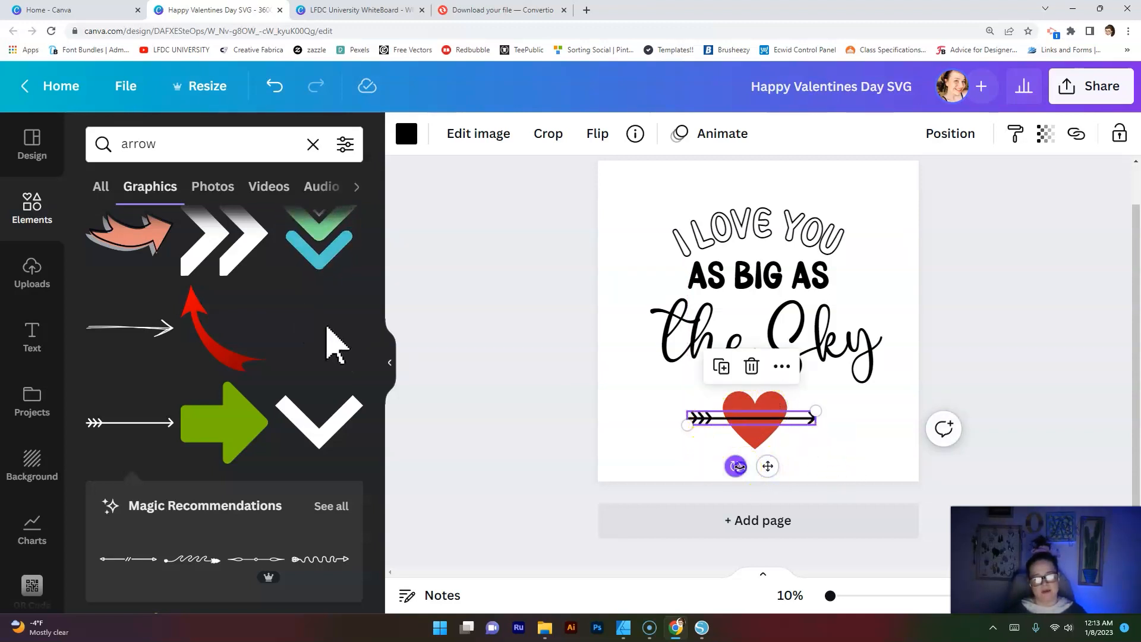
pyautogui.moveTo(737, 467); pyautogui.dragTo(750, 468)
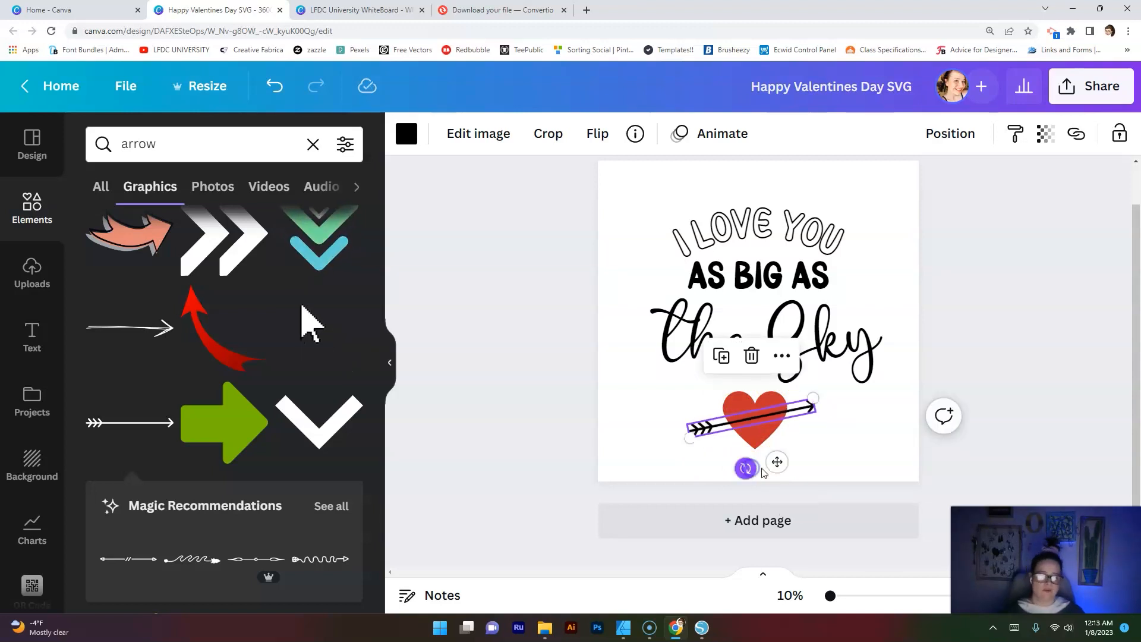
# Bring the red heart to the front so it covers the middle of the feathered arrow
pyautogui.click(763, 419)
pyautogui.click(770, 399)
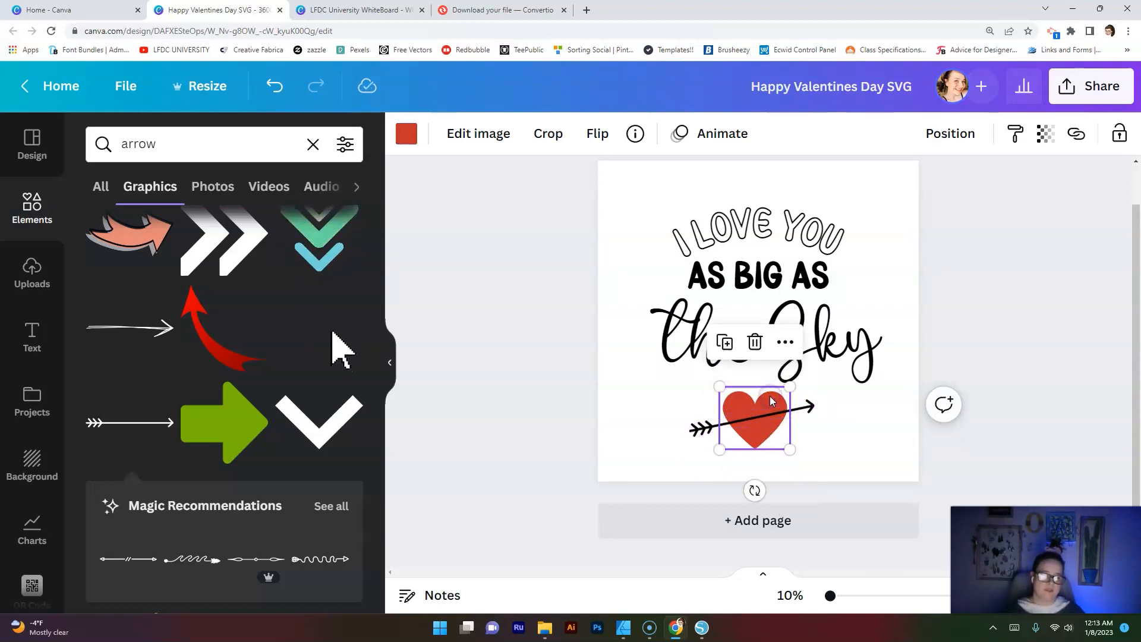
pyautogui.rightClick(765, 407)
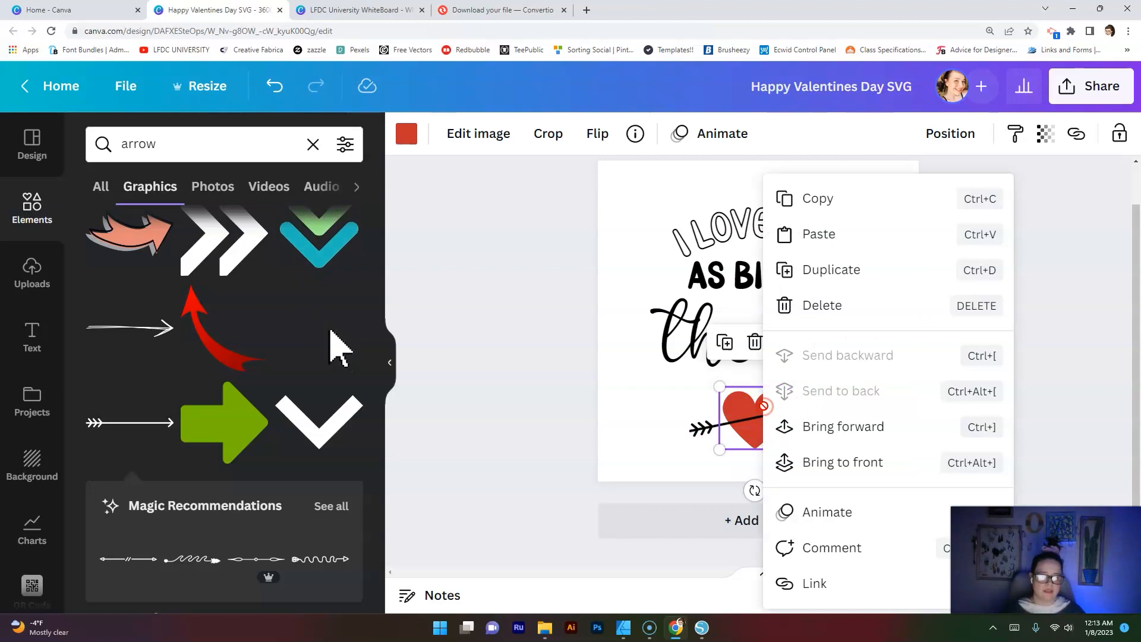
pyautogui.click(830, 472)
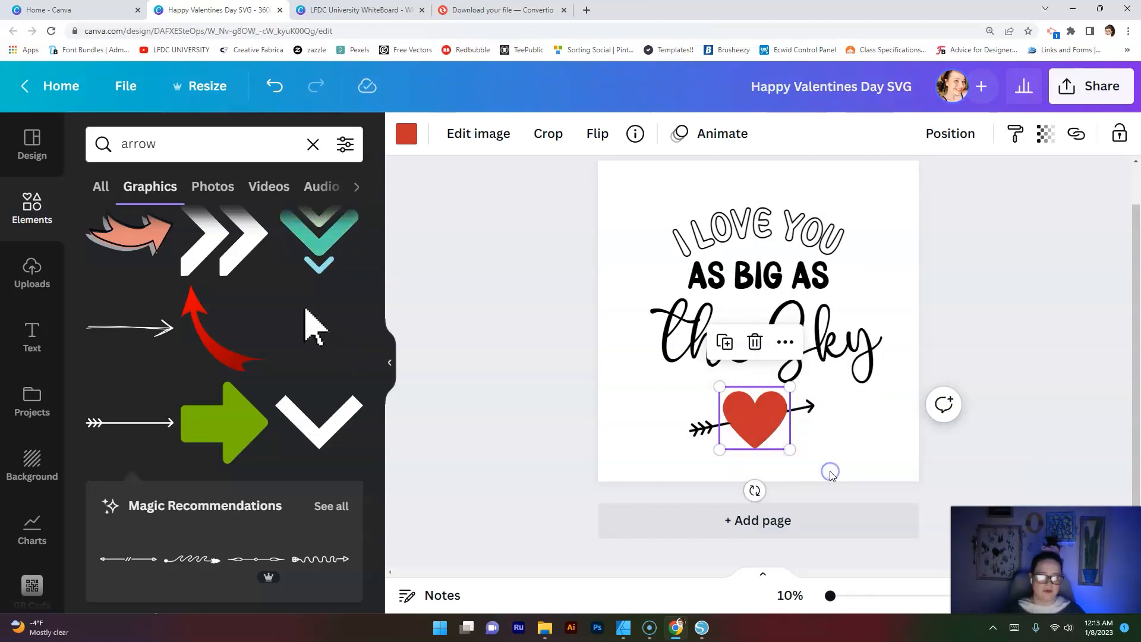
pyautogui.click(1005, 364)
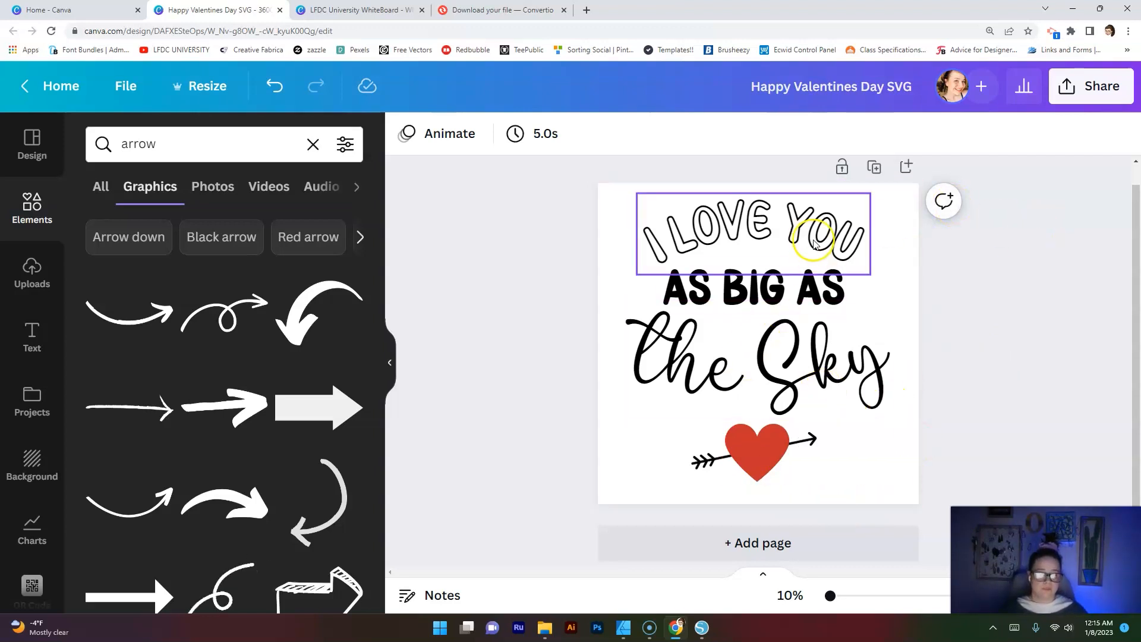
# Download the design as a 3,600 × 3,600 px PNG with a transparent background
pyautogui.click(1081, 88)
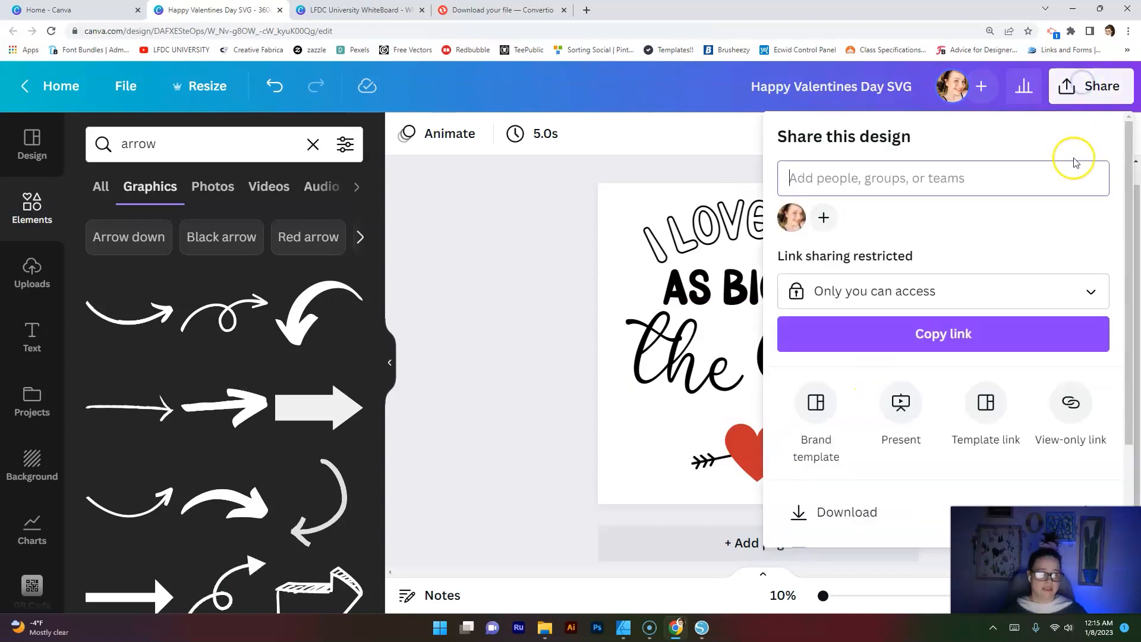
pyautogui.click(877, 511)
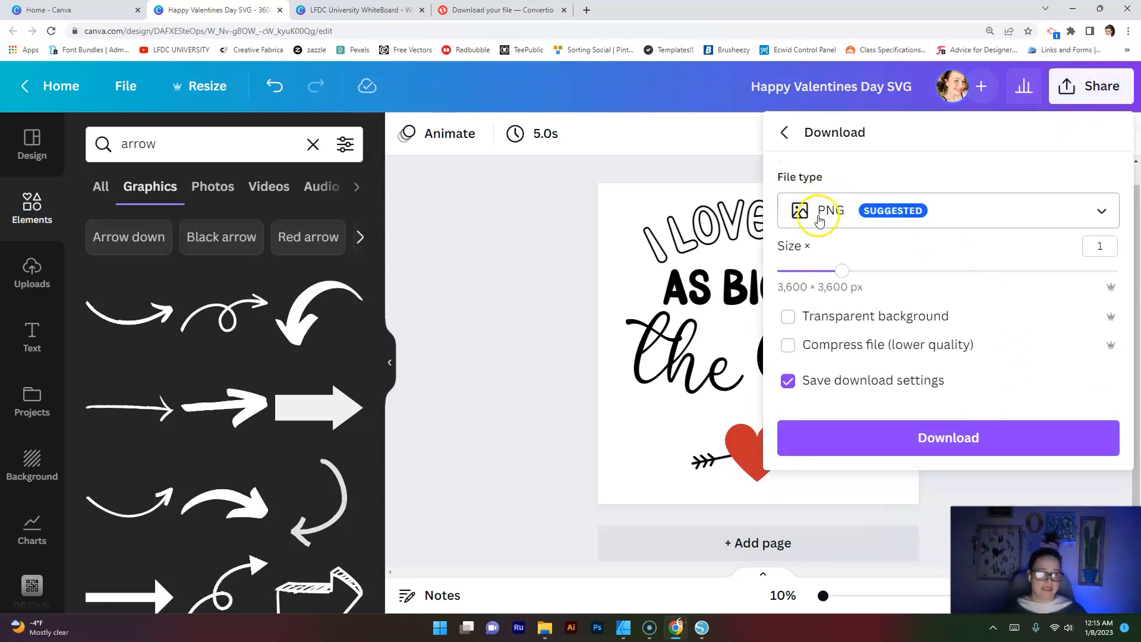
pyautogui.click(789, 319)
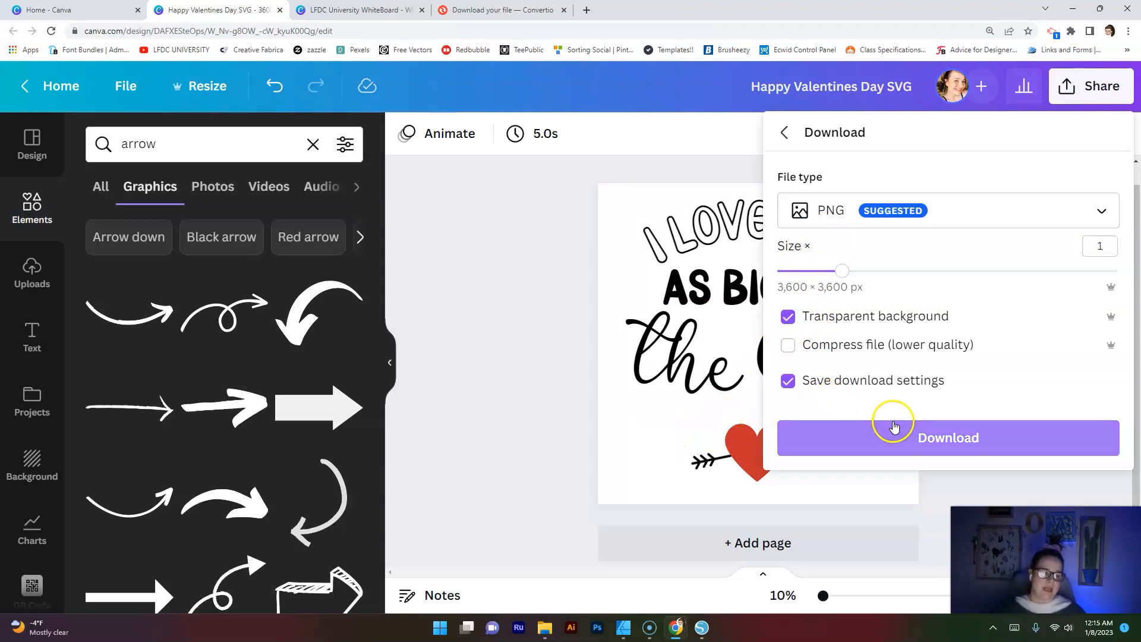
pyautogui.click(957, 443)
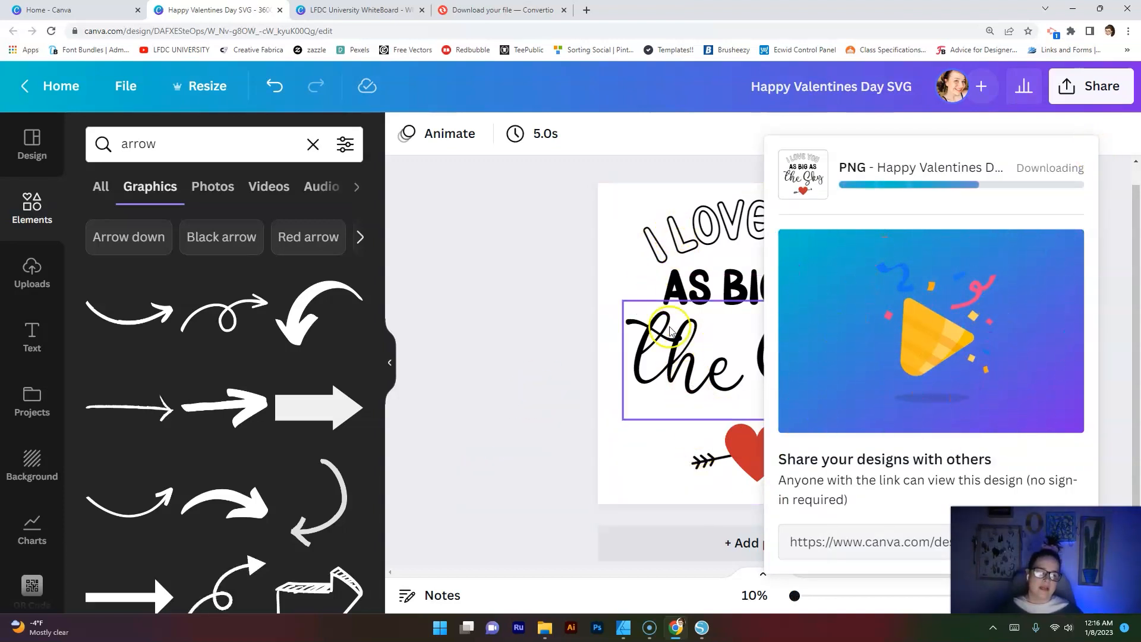
pyautogui.click(557, 458)
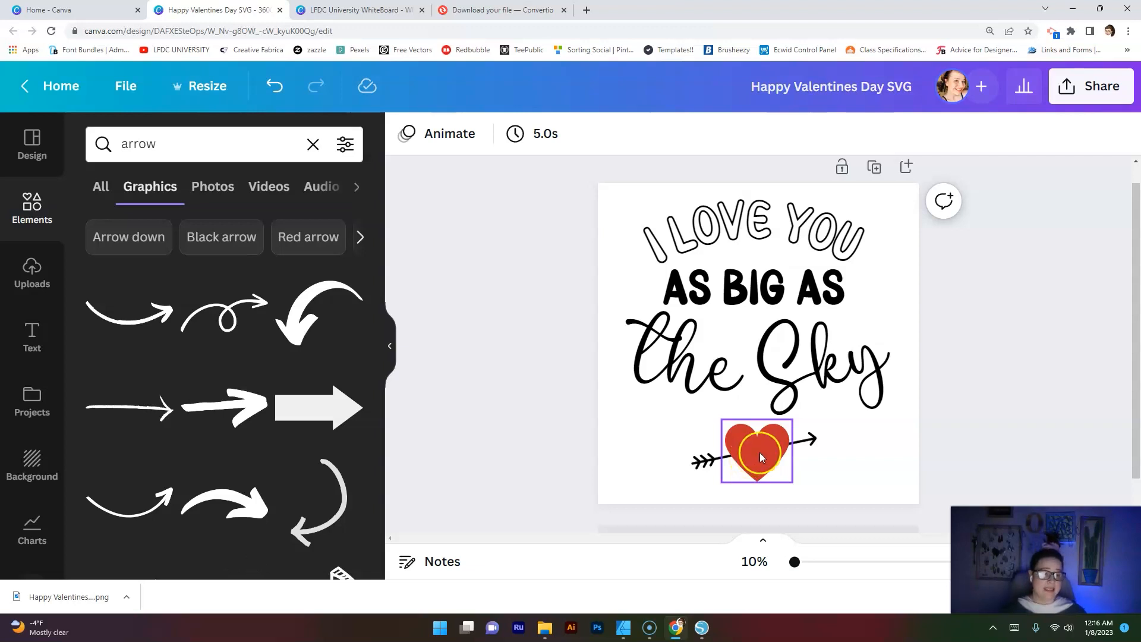
# Separate the red heart from the feathered arrow and place them side by side below the phrase
pyautogui.moveTo(759, 452)
pyautogui.mouseDown()
pyautogui.moveTo(661, 453)
pyautogui.moveTo(759, 451)
pyautogui.mouseUp()
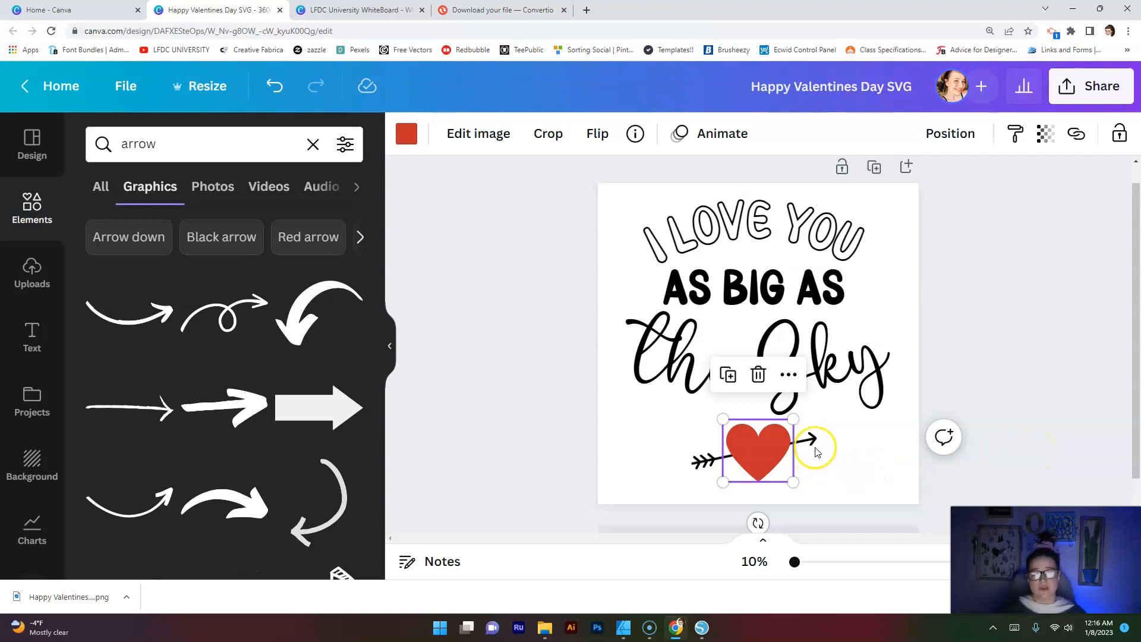
pyautogui.moveTo(767, 455); pyautogui.dragTo(653, 452)
pyautogui.click(765, 455)
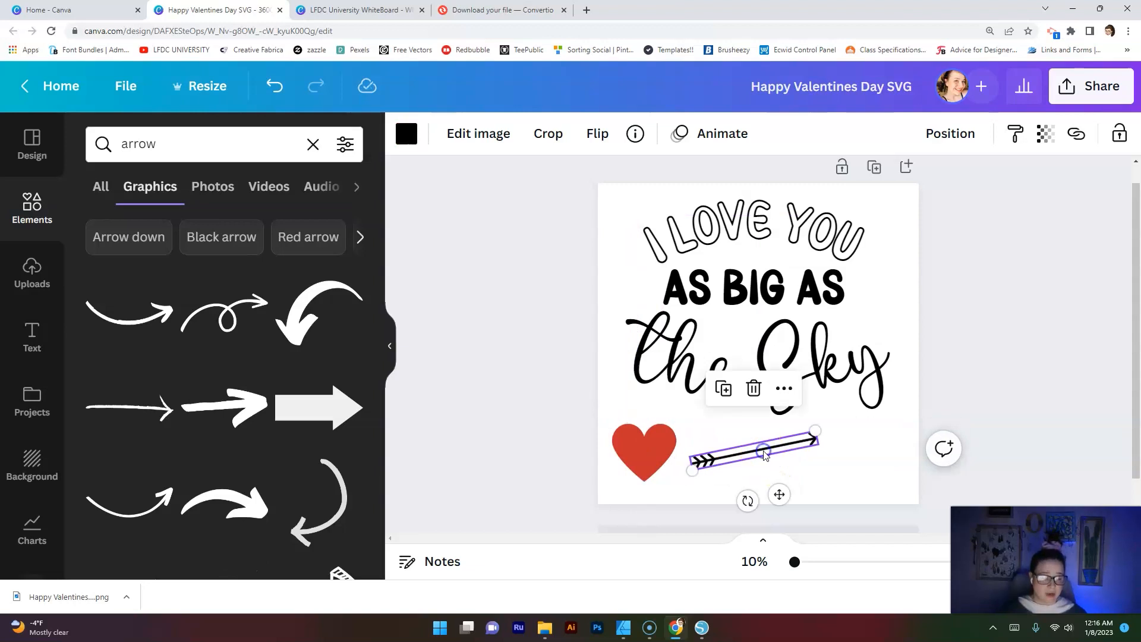
pyautogui.click(642, 457)
pyautogui.moveTo(642, 457); pyautogui.dragTo(753, 460)
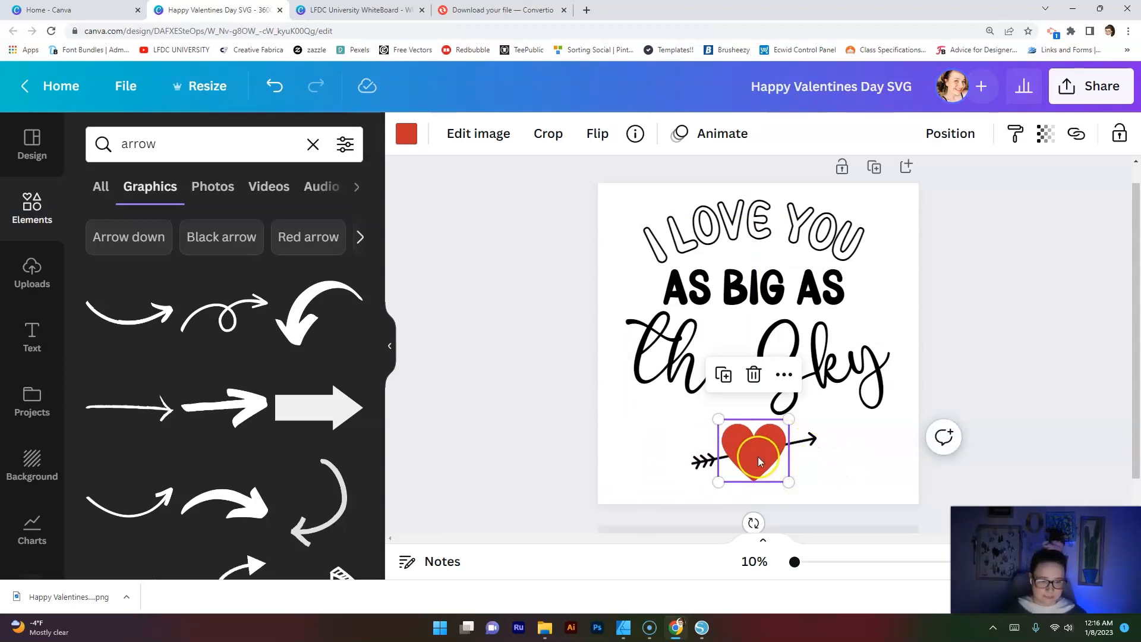
pyautogui.moveTo(754, 455); pyautogui.dragTo(785, 453)
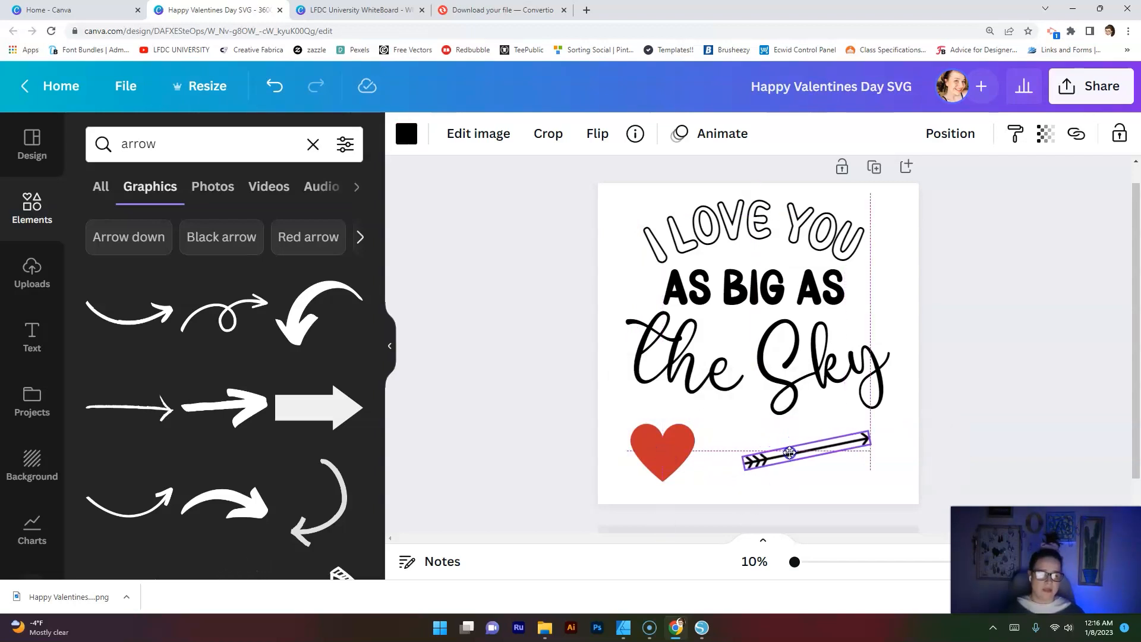
pyautogui.moveTo(662, 453); pyautogui.dragTo(702, 454)
pyautogui.click(1026, 376)
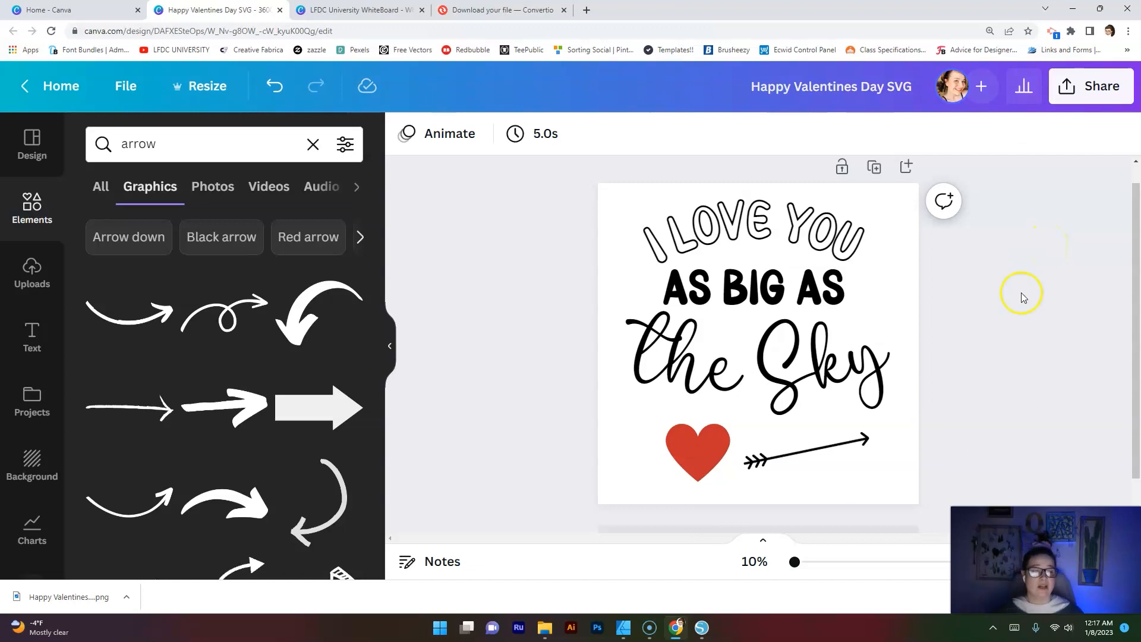
# Examine the file types offered for downloading the design, including PNG and SVG, keeping PNG selected
pyautogui.click(1098, 94)
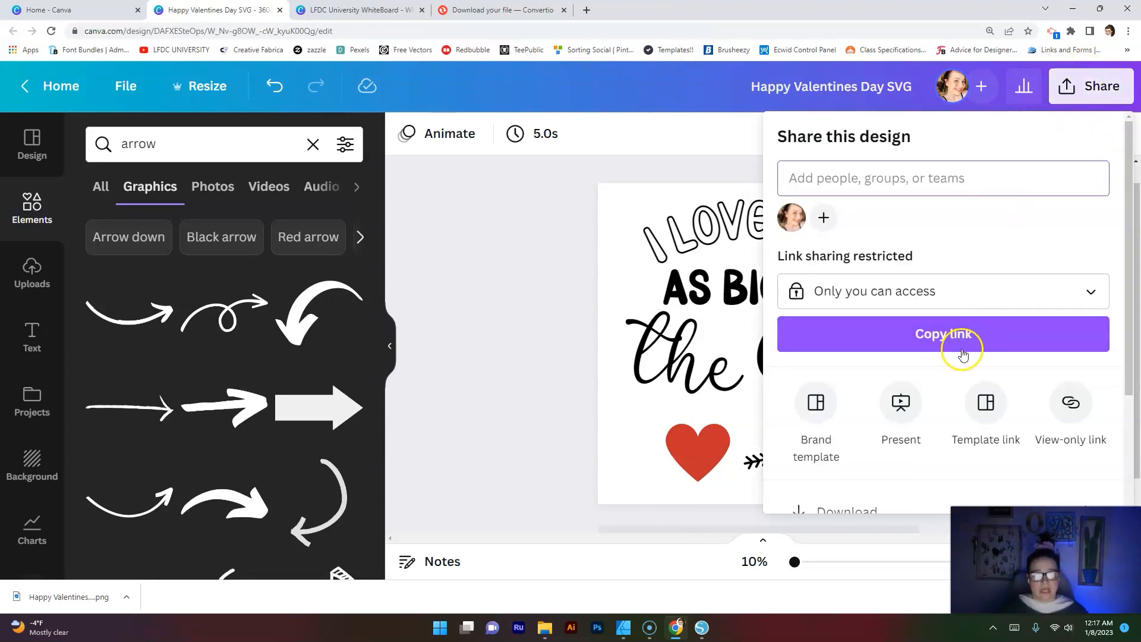
pyautogui.moveTo(1114, 272); pyautogui.dragTo(1115, 366)
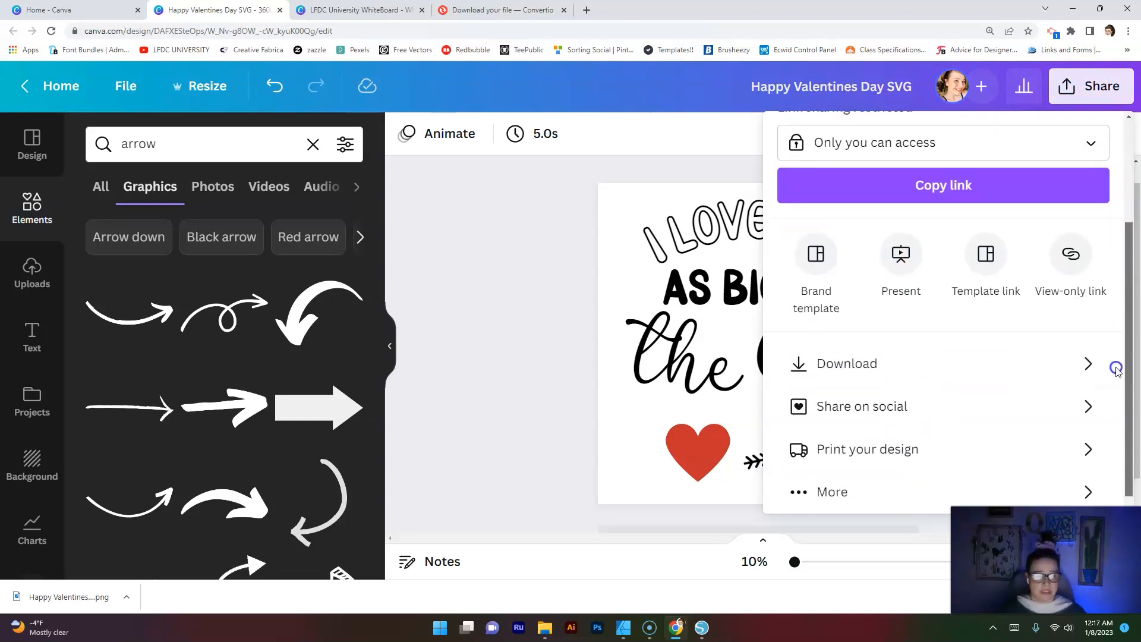
pyautogui.click(801, 372)
pyautogui.click(944, 208)
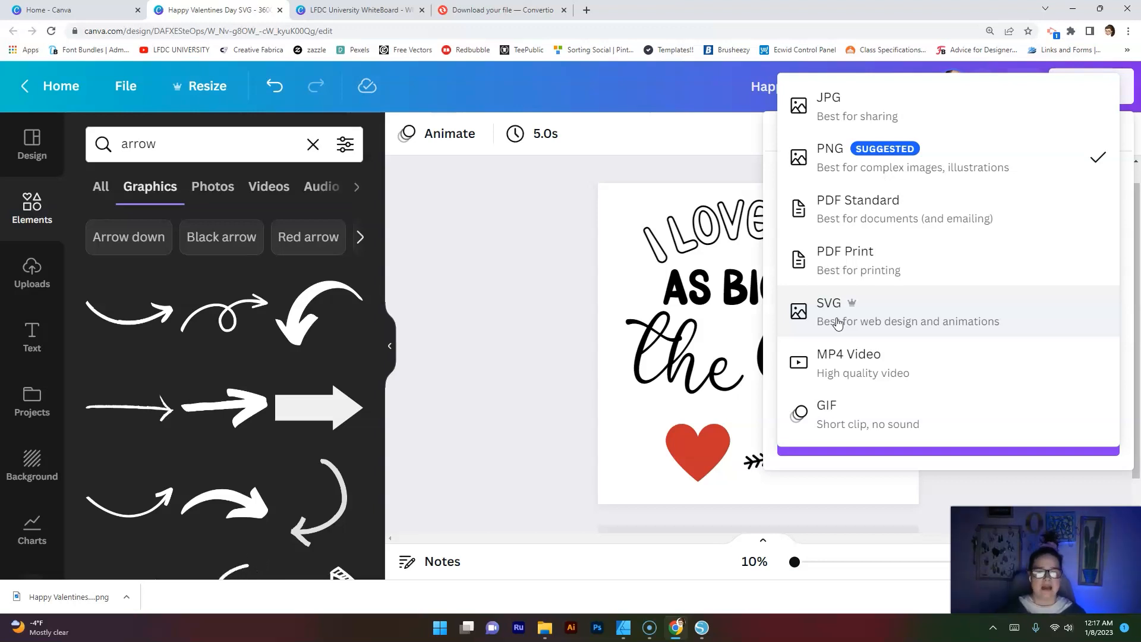
pyautogui.moveTo(835, 321); pyautogui.dragTo(725, 257)
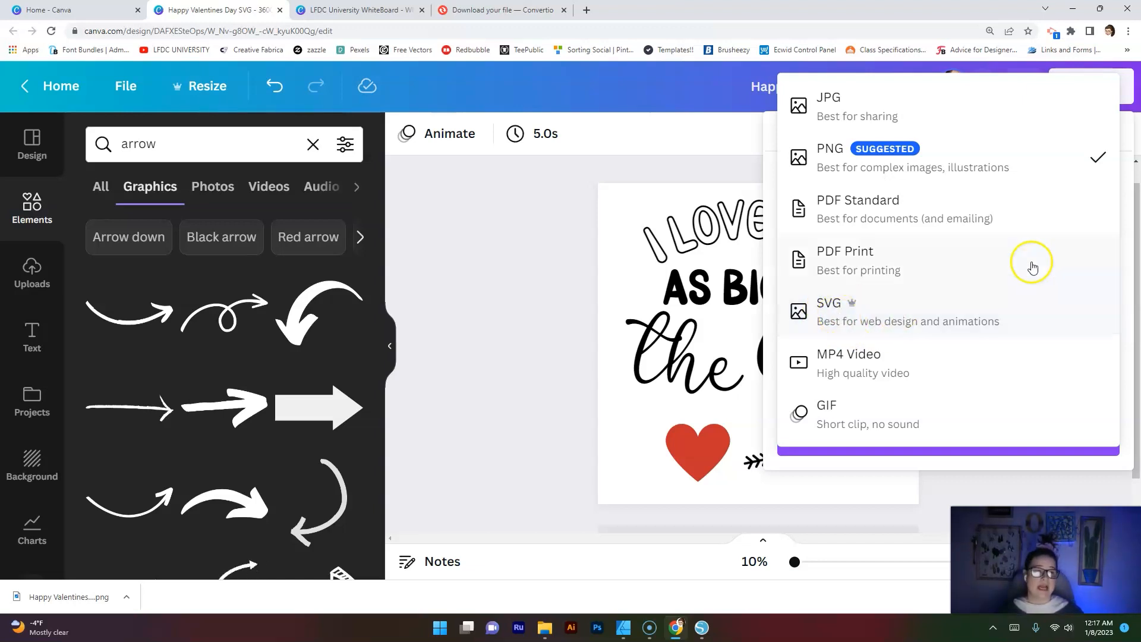
pyautogui.click(865, 164)
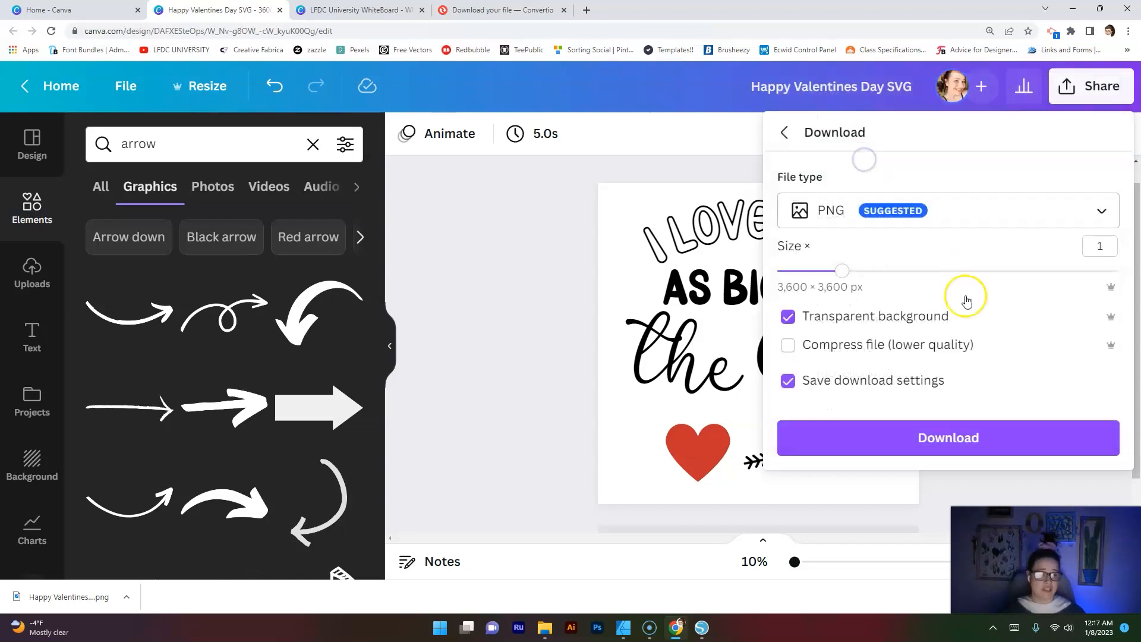
pyautogui.click(933, 440)
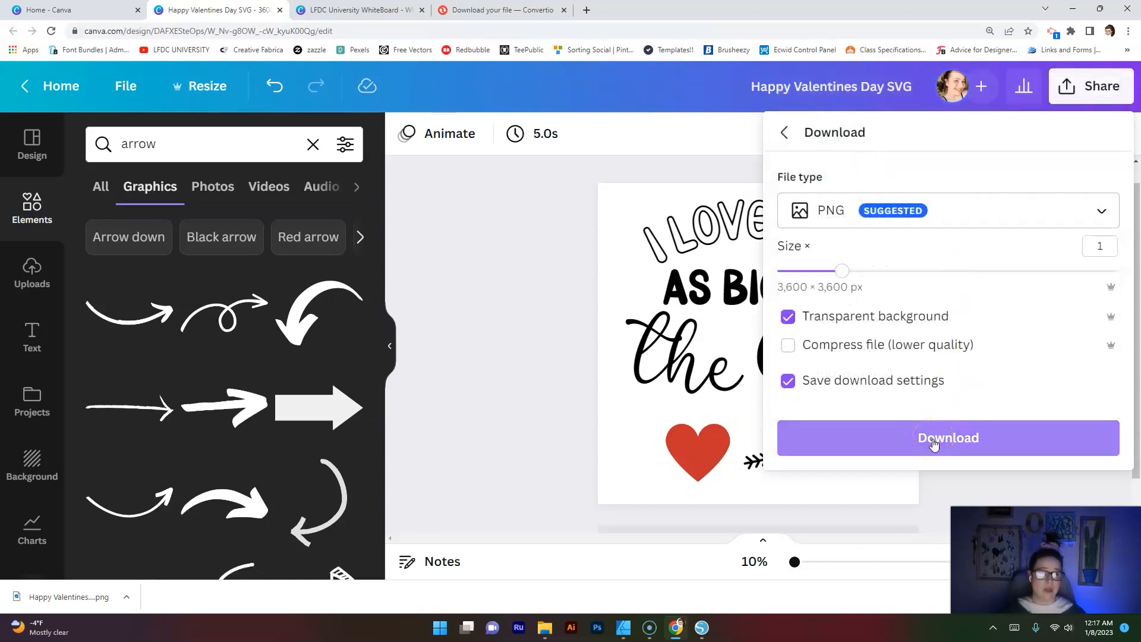
pyautogui.click(810, 443)
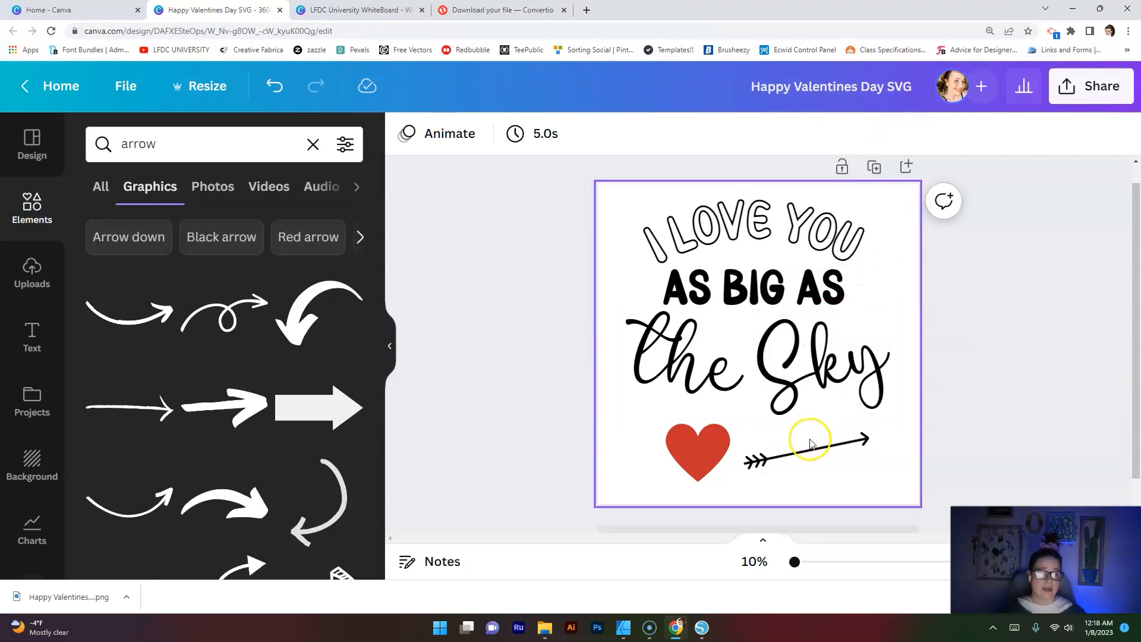
pyautogui.click(702, 457)
pyautogui.click(764, 456)
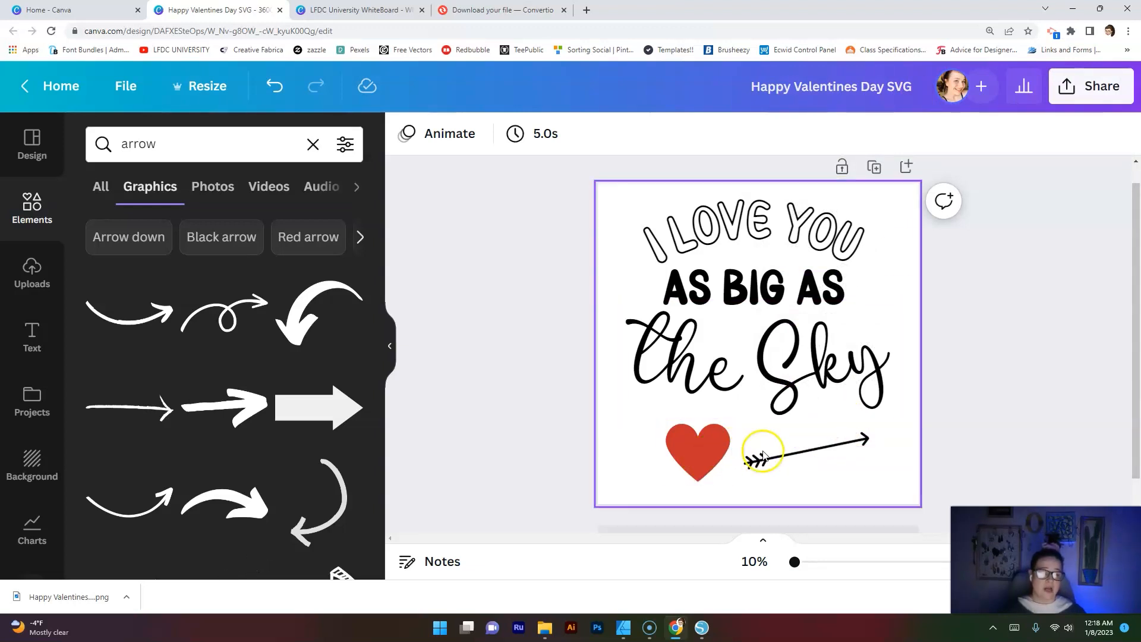
pyautogui.click(716, 458)
pyautogui.click(683, 461)
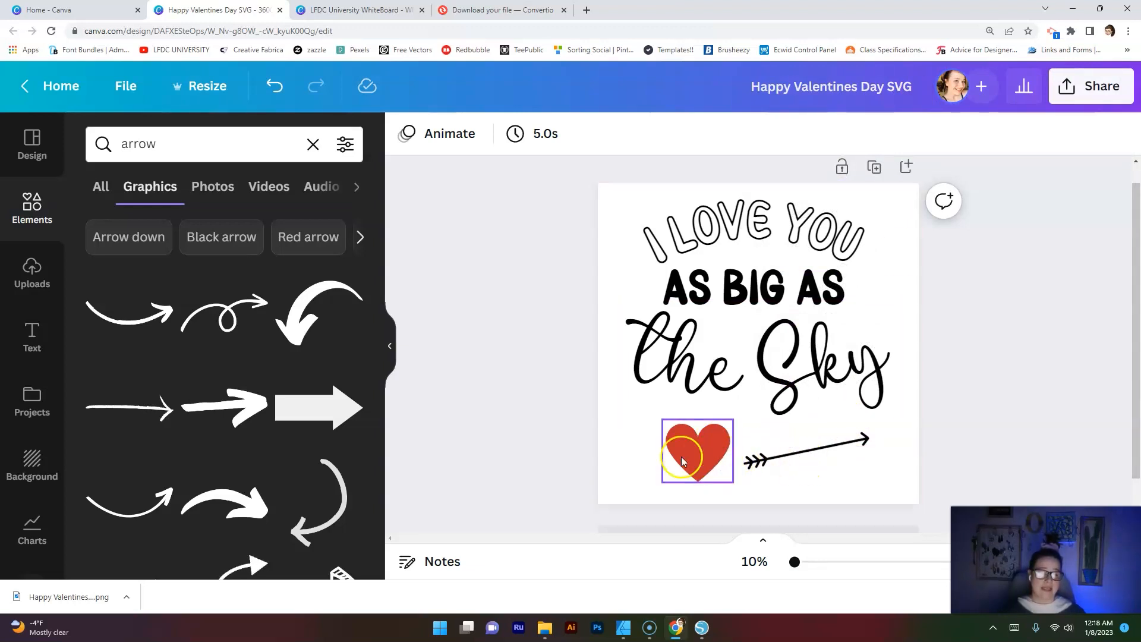
pyautogui.click(823, 478)
# Download the version with the separated heart and arrow as a transparent PNG
pyautogui.click(1091, 86)
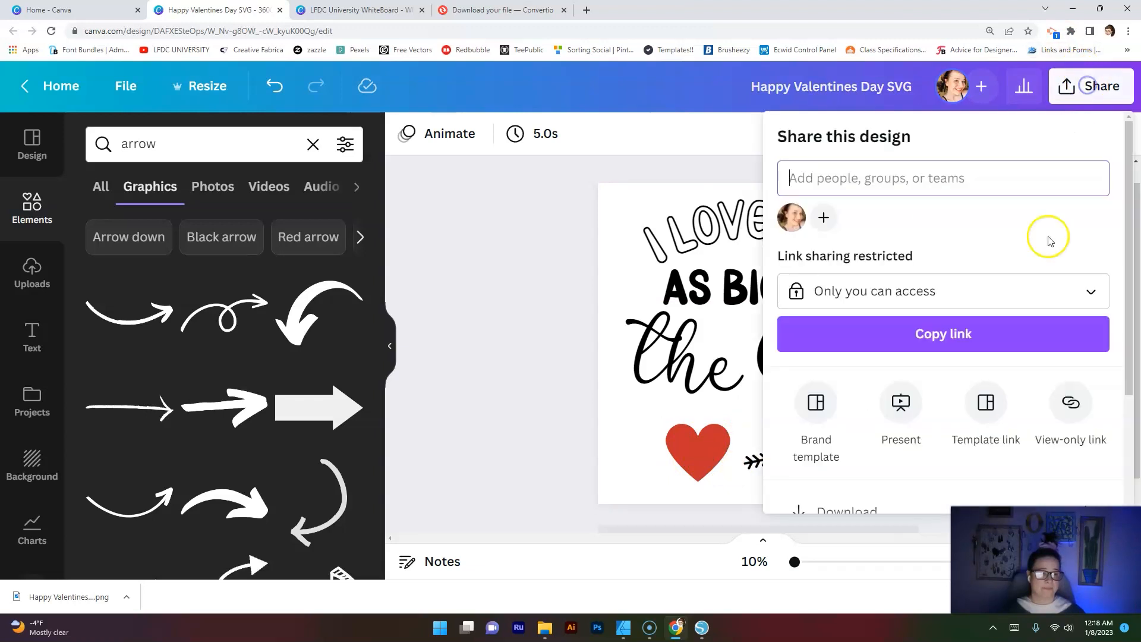
pyautogui.click(878, 511)
pyautogui.click(877, 438)
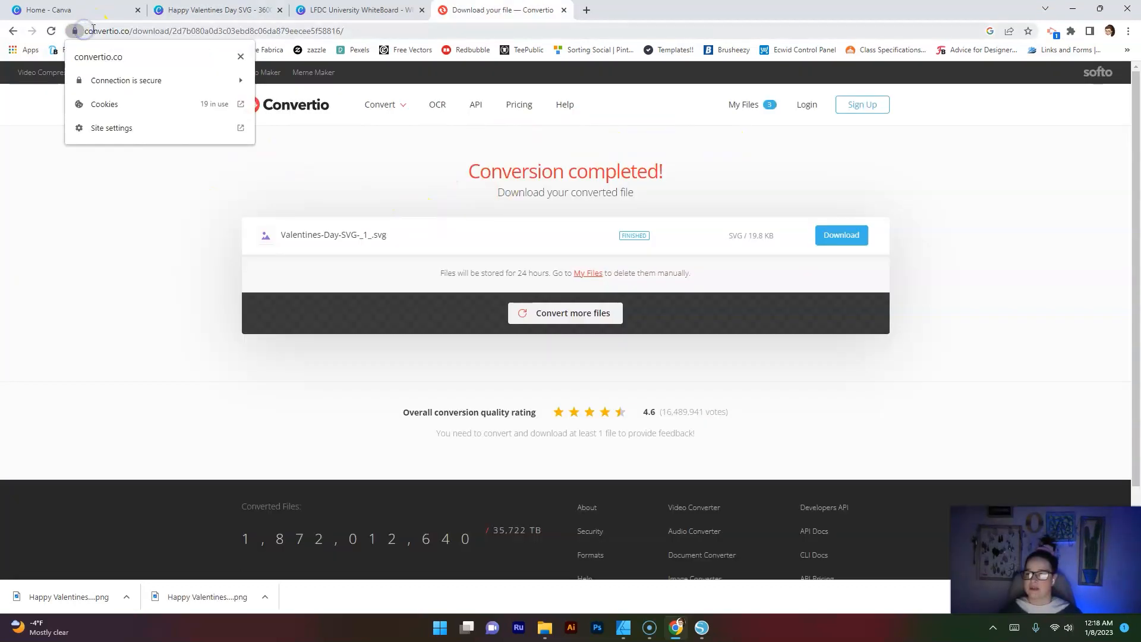
# Switch to Convertio and start a new conversion with Happy Valentines Day SVG (1).png from the Downloads folder
pyautogui.click(103, 31)
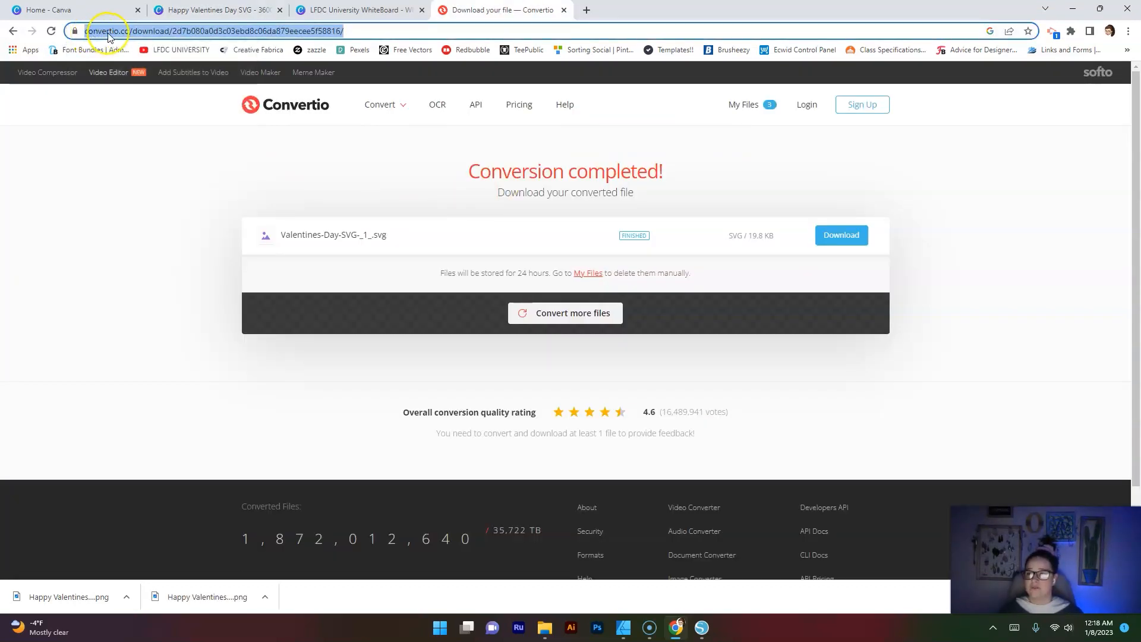
pyautogui.click(114, 270)
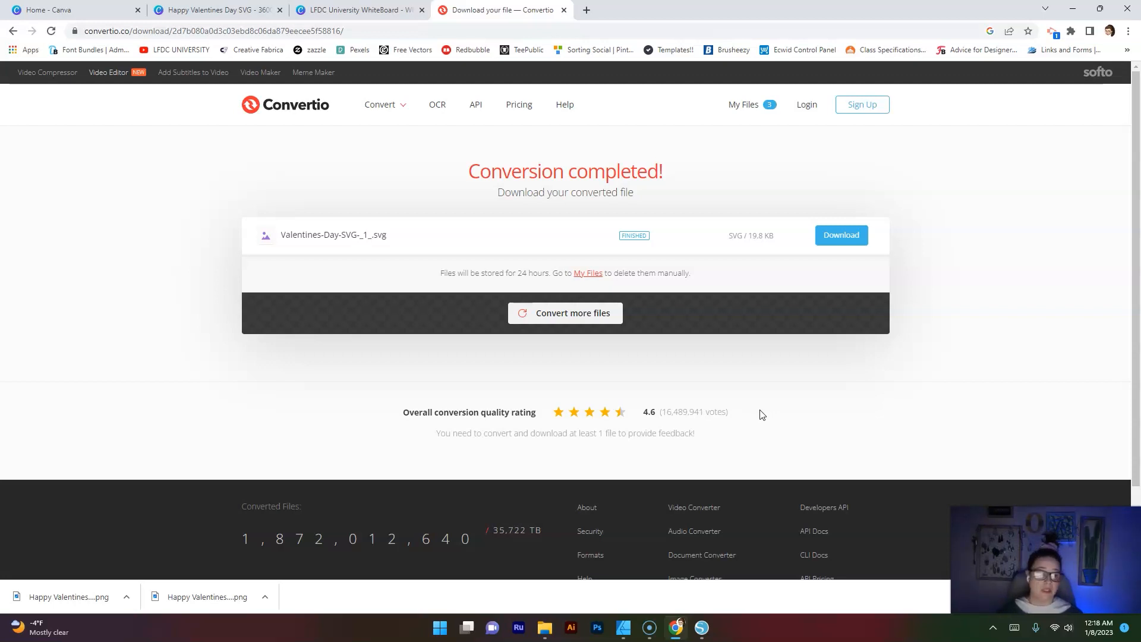
pyautogui.click(567, 318)
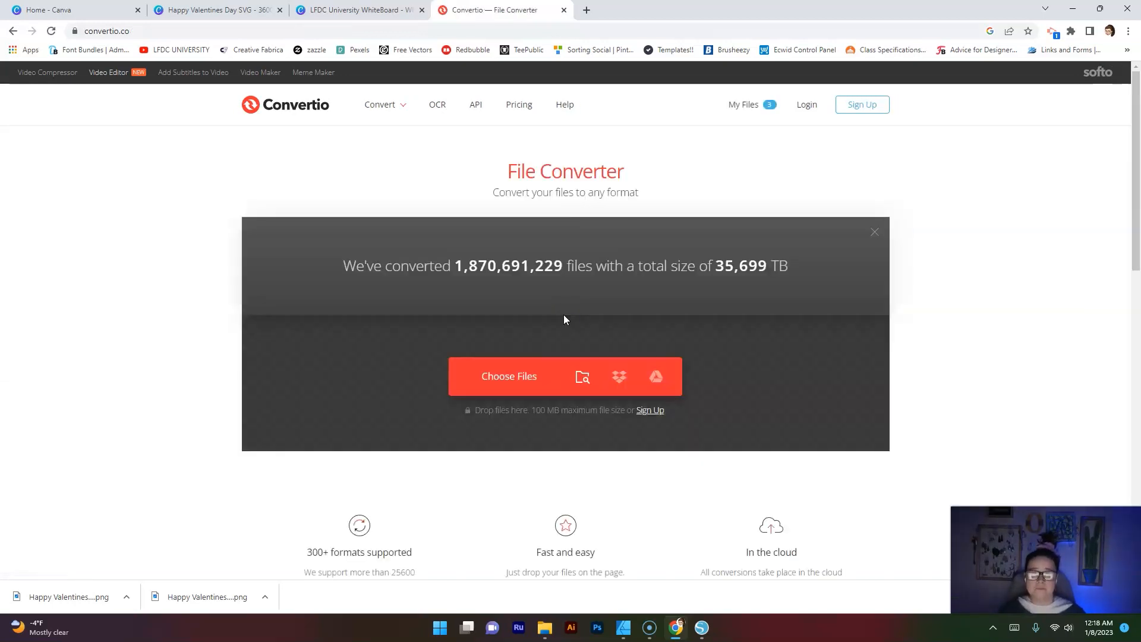
pyautogui.click(497, 378)
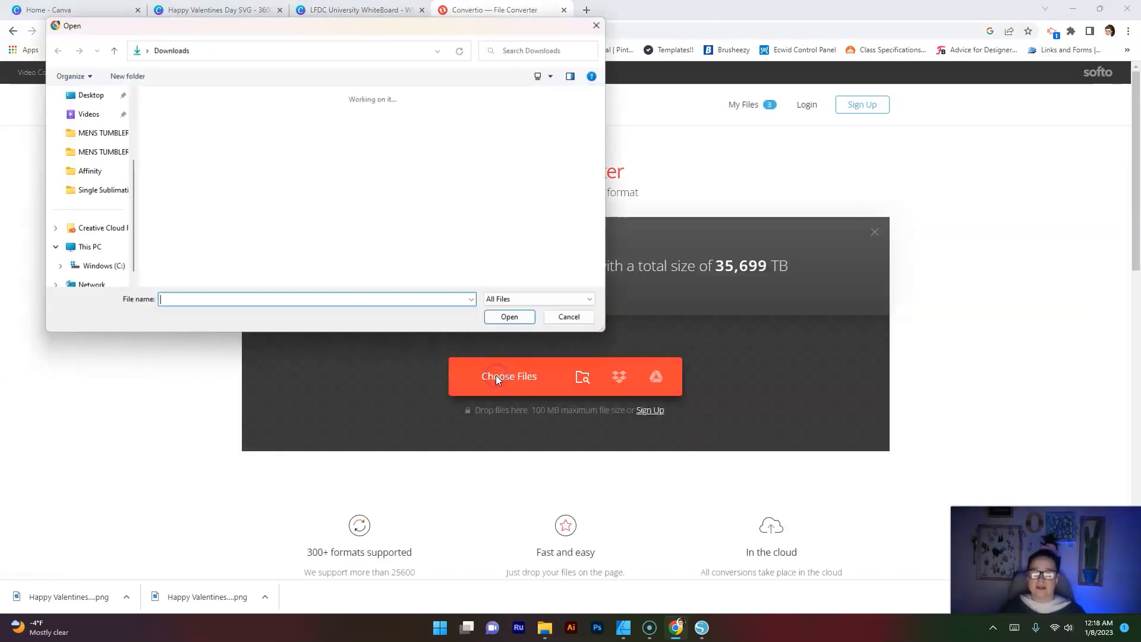
pyautogui.click(208, 133)
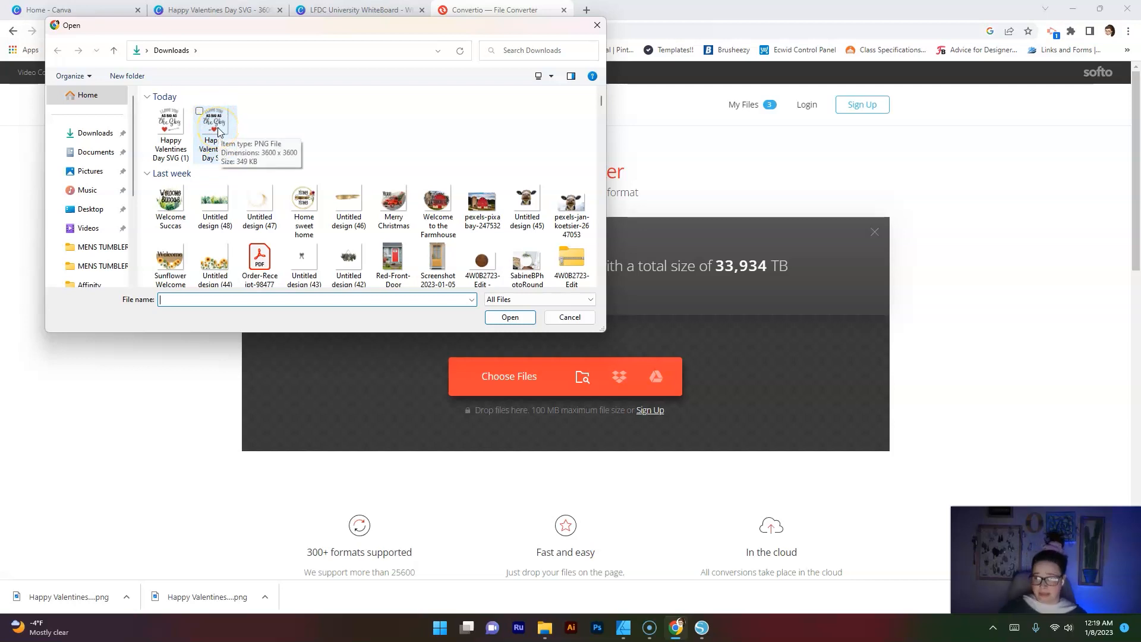
pyautogui.doubleClick(165, 137)
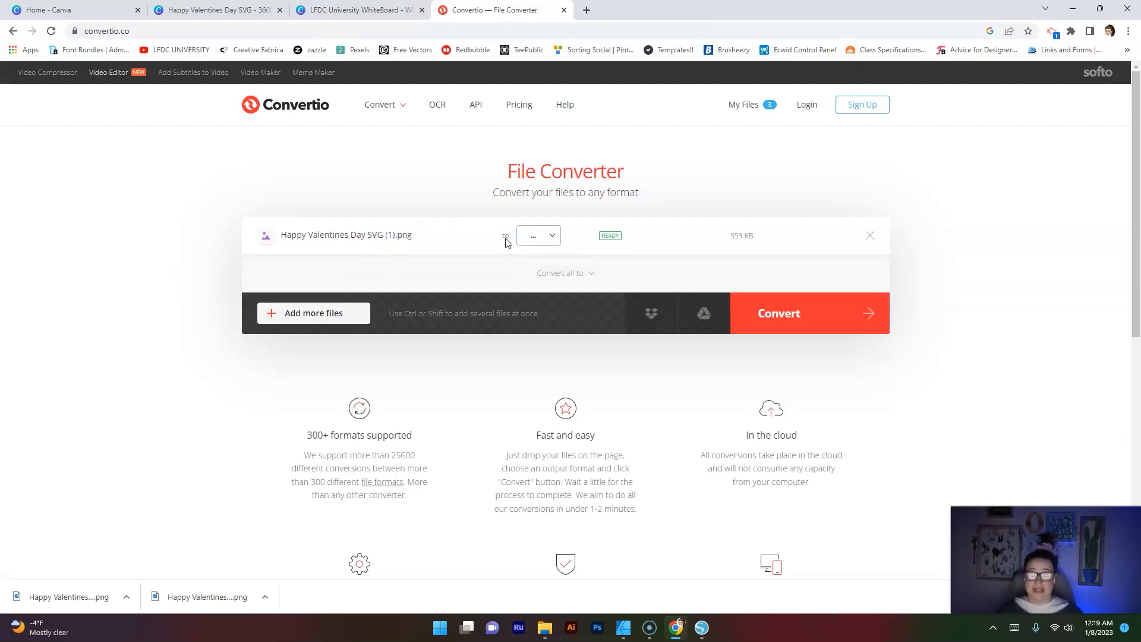
# Set SVG as the output format for the uploaded PNG and run the conversion
pyautogui.click(552, 236)
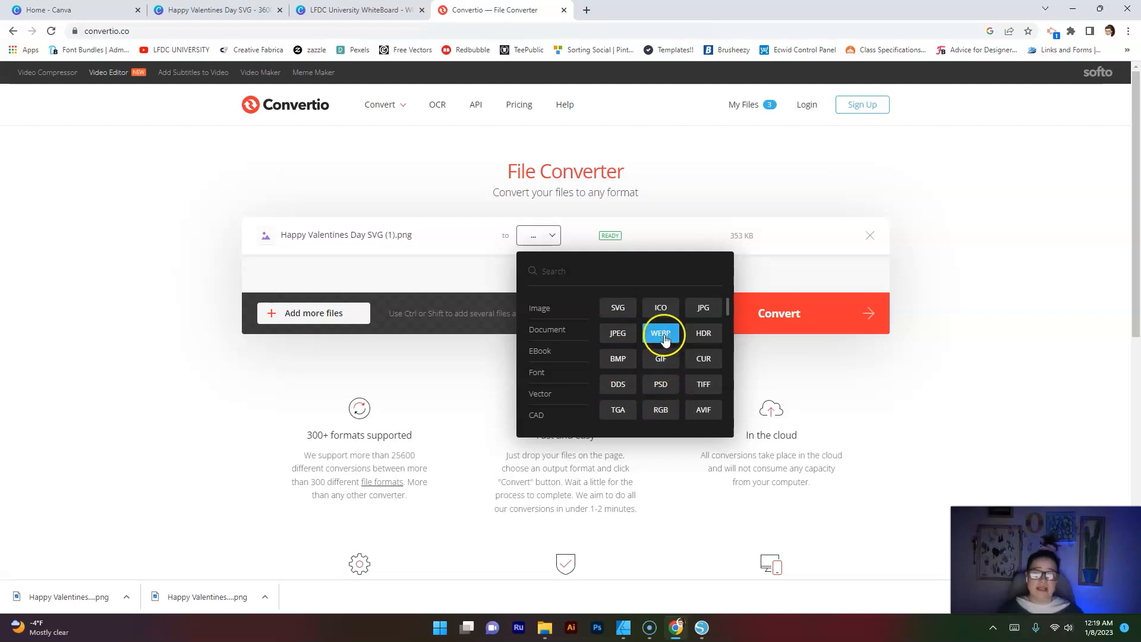
pyautogui.click(618, 309)
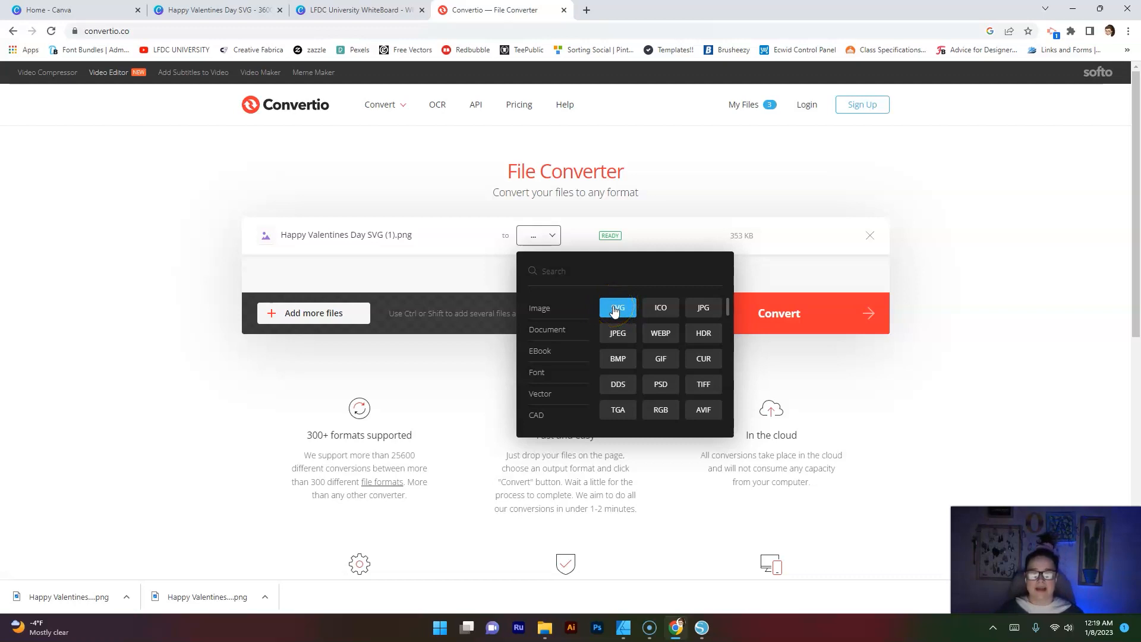
pyautogui.click(616, 309)
pyautogui.click(833, 324)
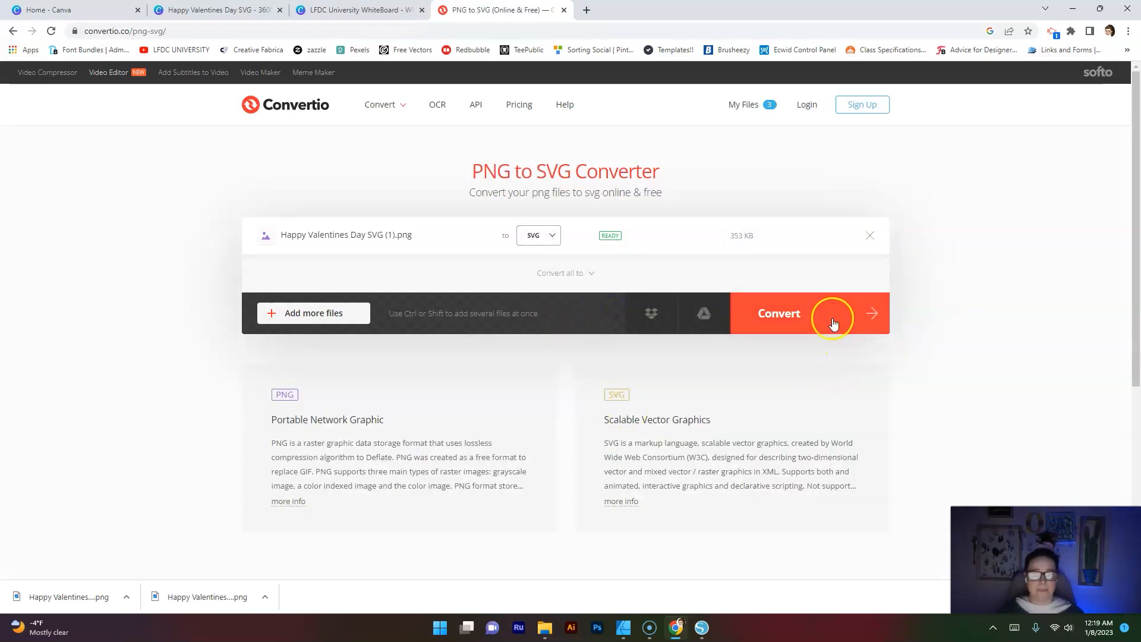
pyautogui.click(832, 319)
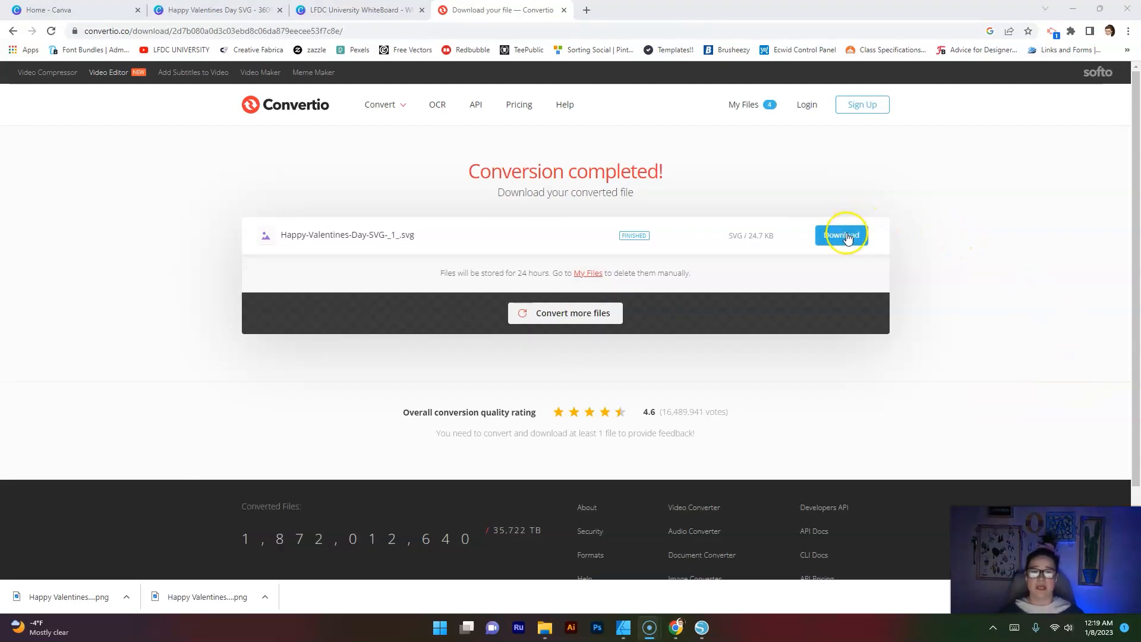
# Download the converted Happy-Valentines-Day-SVG-_1_.svg and switch to Silhouette Studio
pyautogui.click(848, 236)
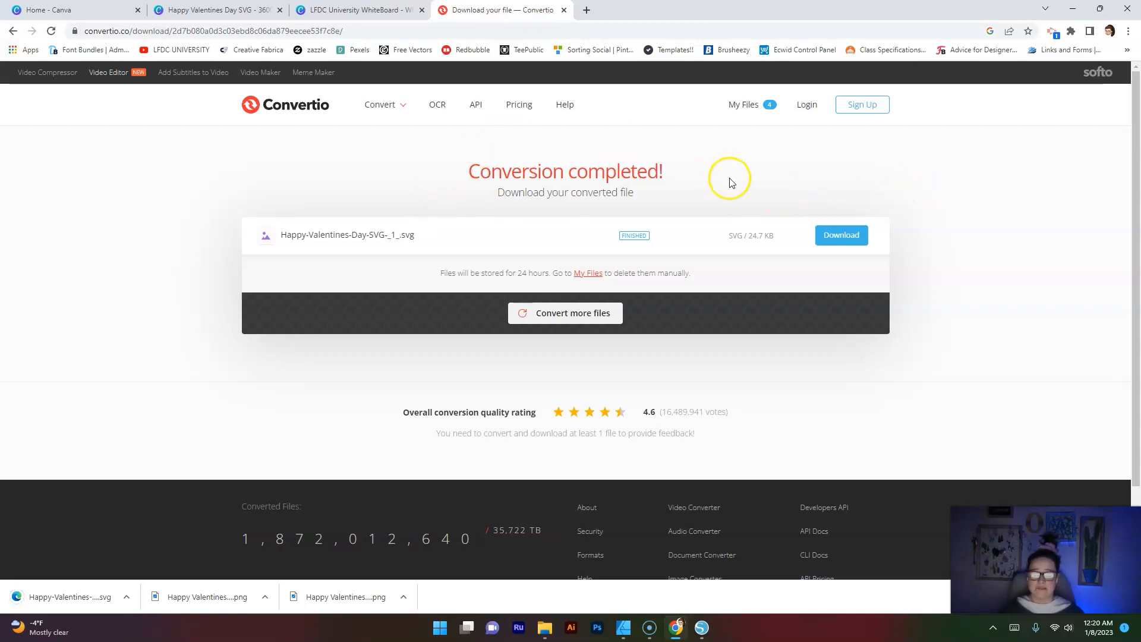
pyautogui.moveTo(708, 639)
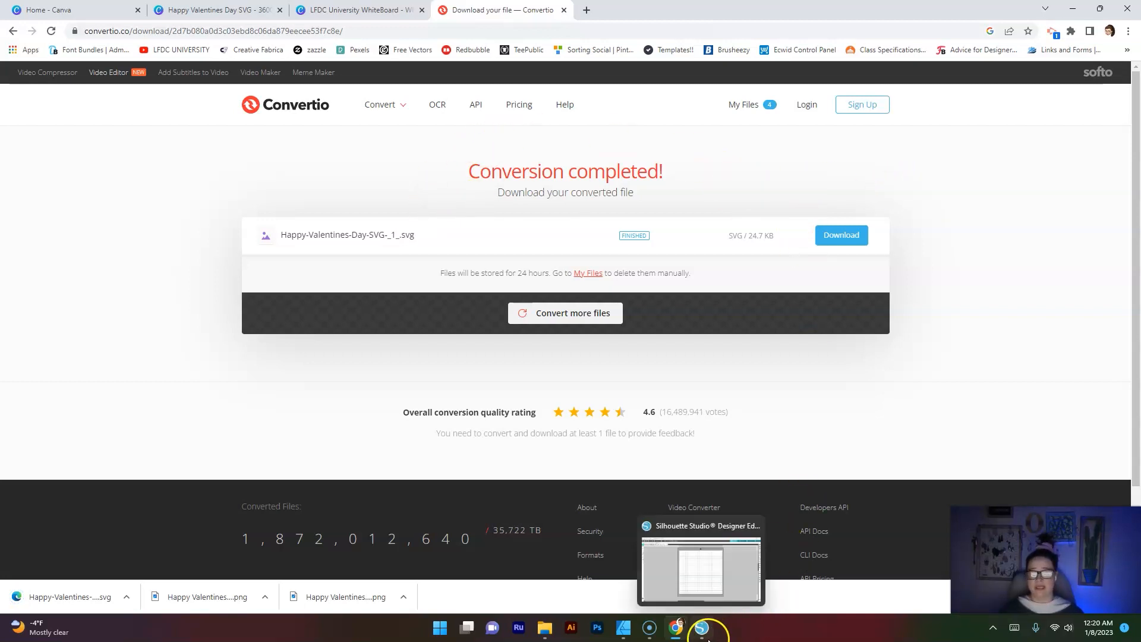
pyautogui.click(624, 629)
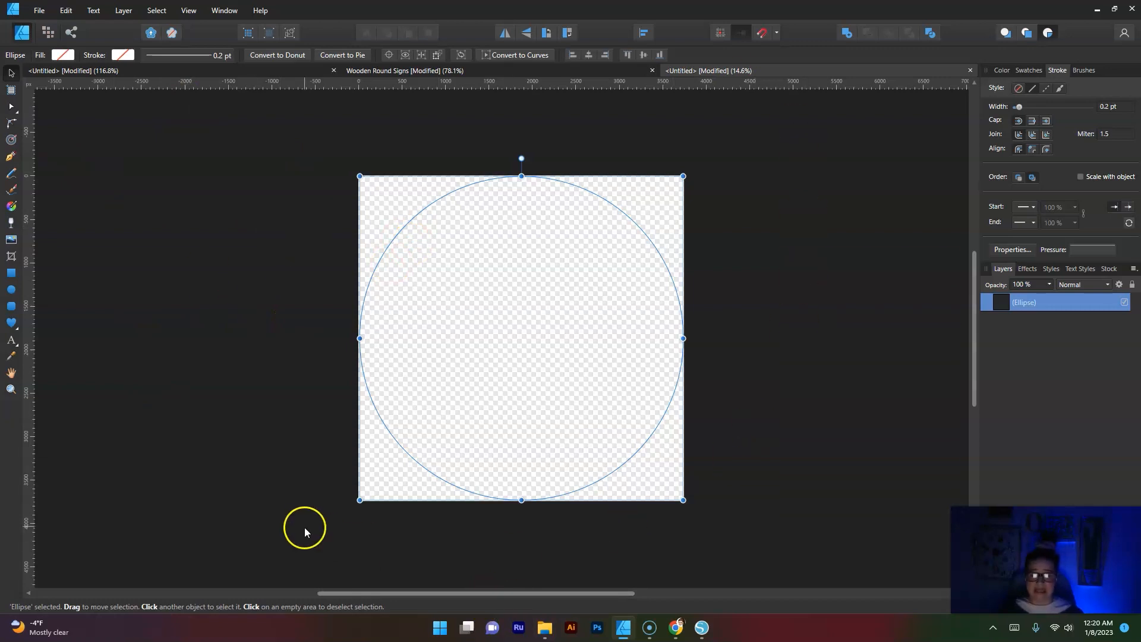
pyautogui.click(700, 625)
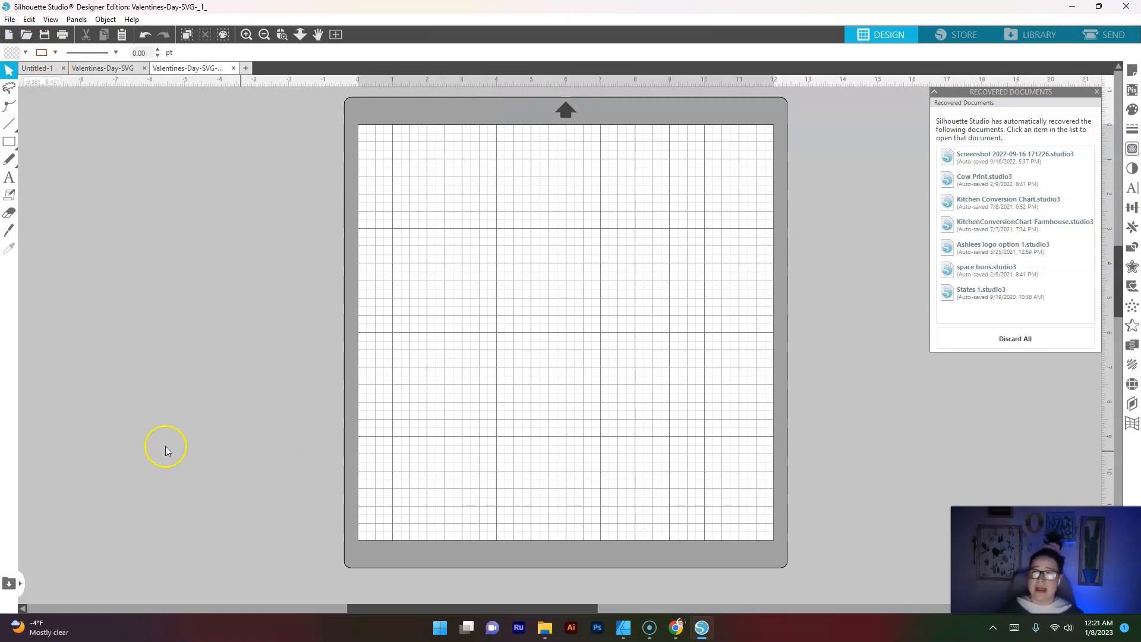
# Open the file Happy-Valentines-Day-SVG-_1_ from the Downloads folder
pyautogui.click(9, 20)
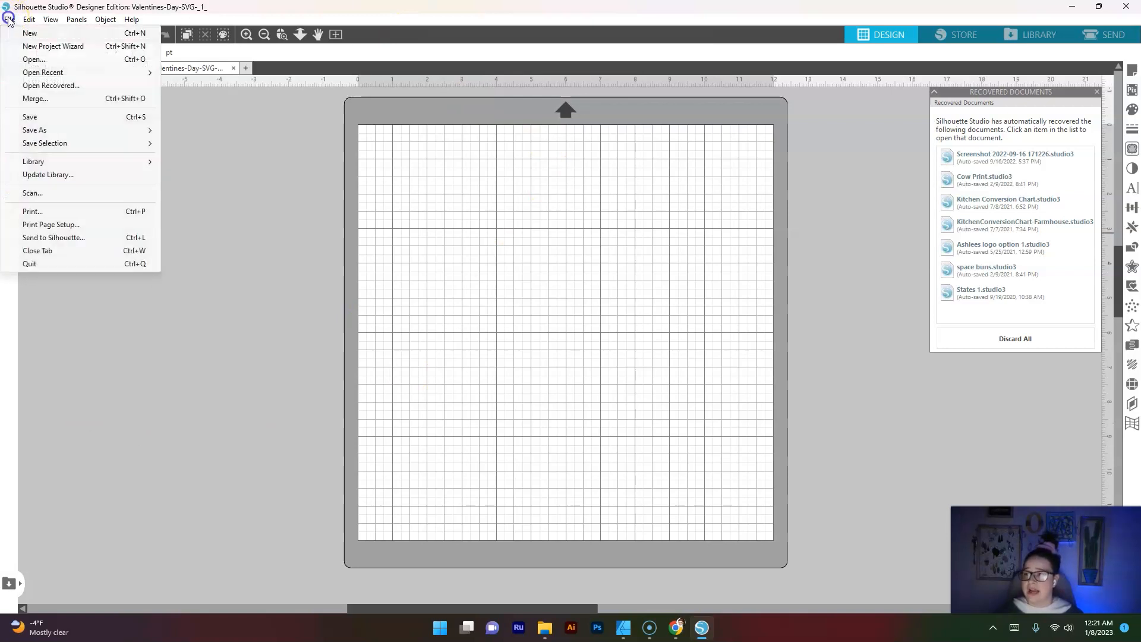
pyautogui.click(20, 56)
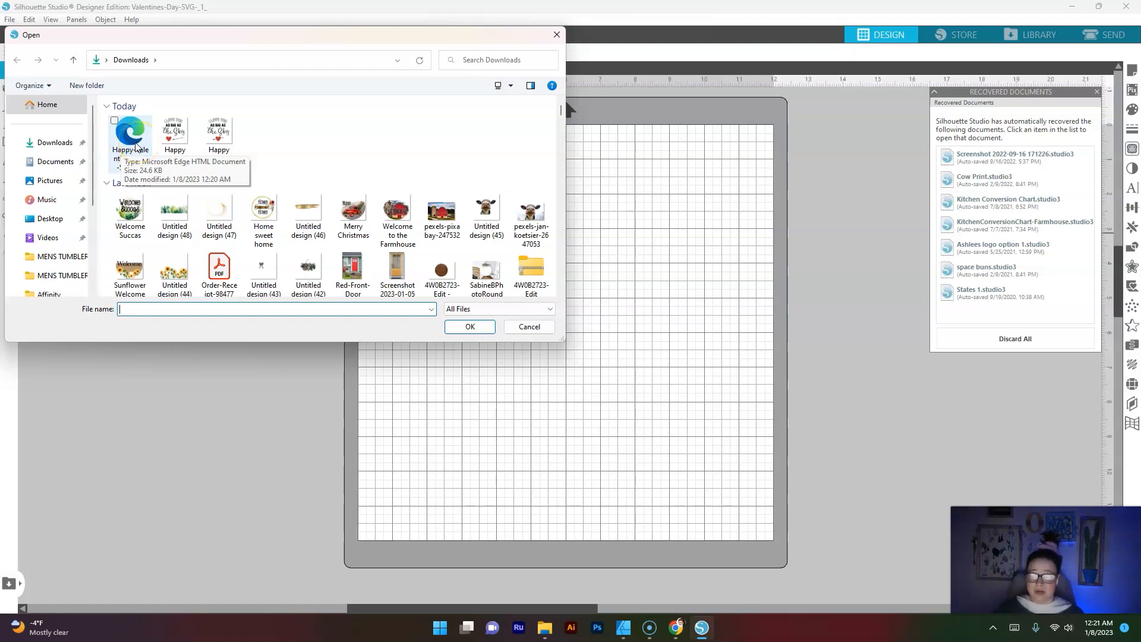
pyautogui.click(138, 146)
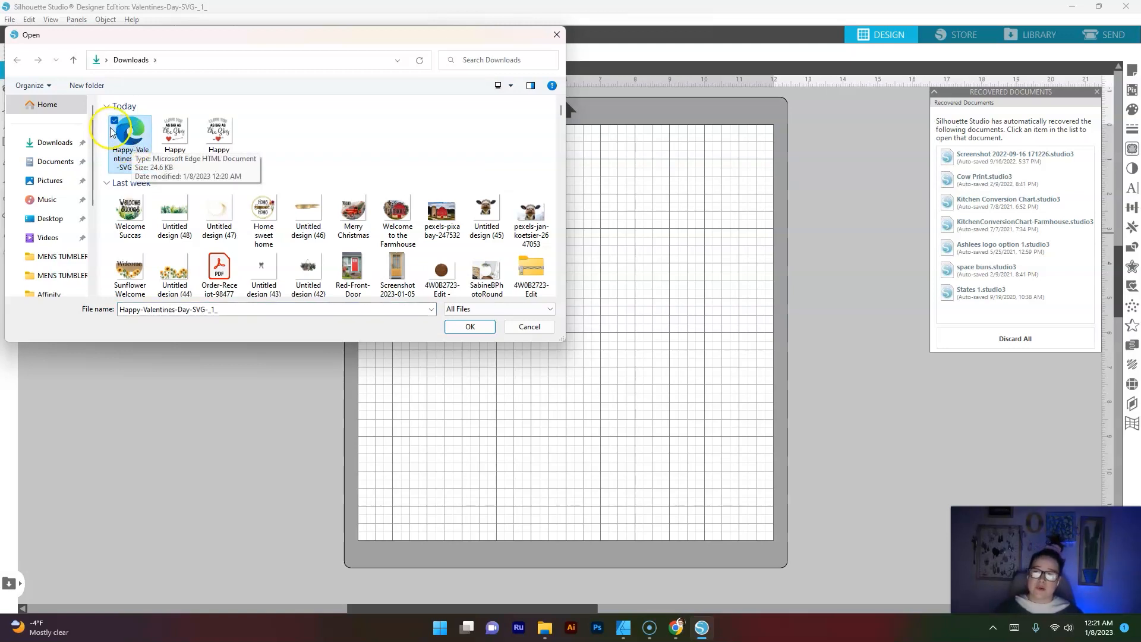
pyautogui.click(124, 126)
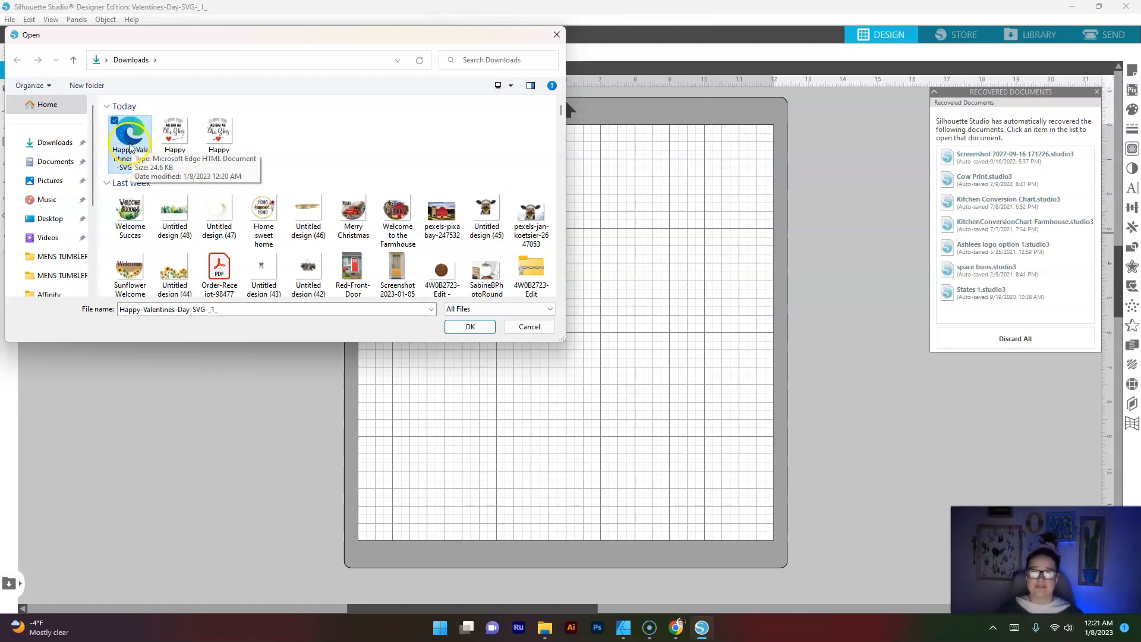
pyautogui.doubleClick(128, 132)
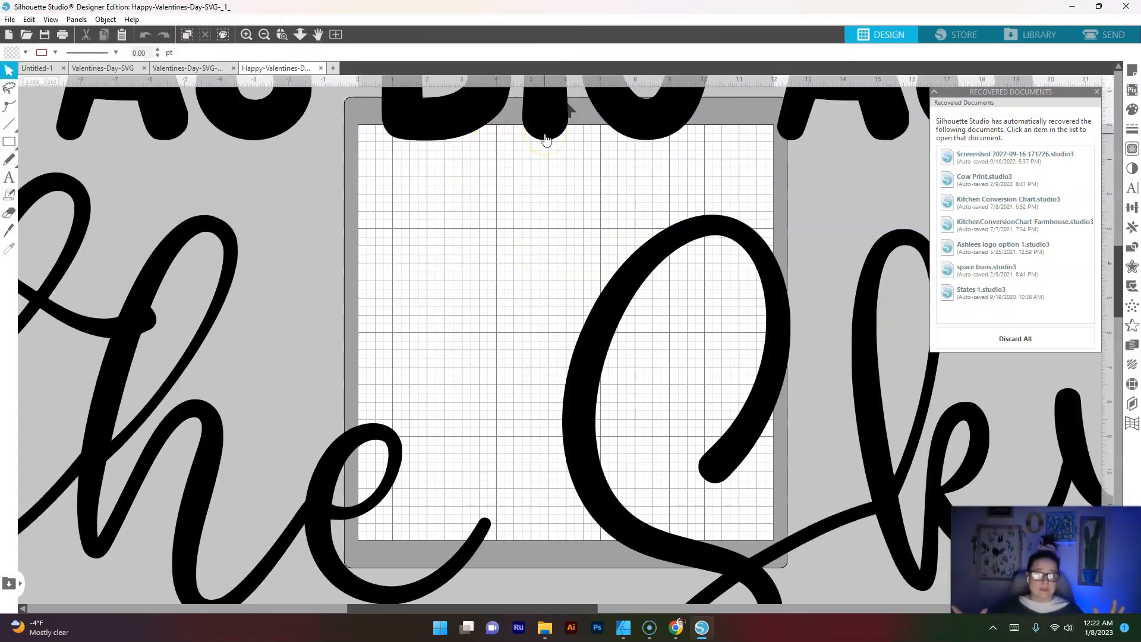
# Reposition the oversized design to reach its corner and scale it down to about 5.82 × 6.22 in
pyautogui.click(562, 123)
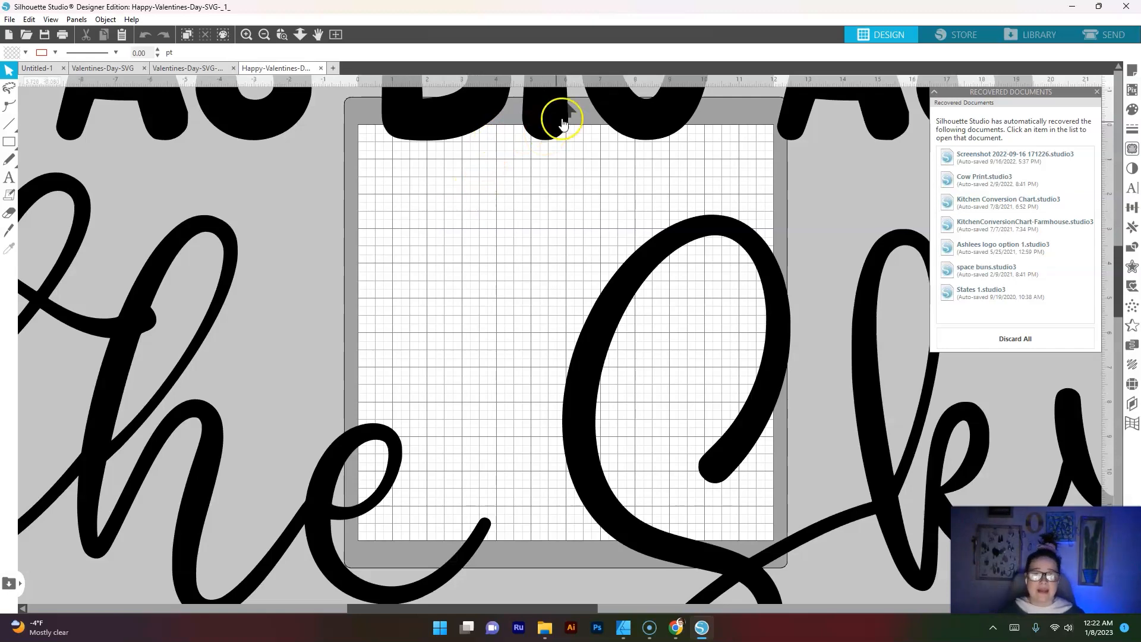
pyautogui.click(666, 114)
pyautogui.moveTo(667, 113); pyautogui.dragTo(315, 458)
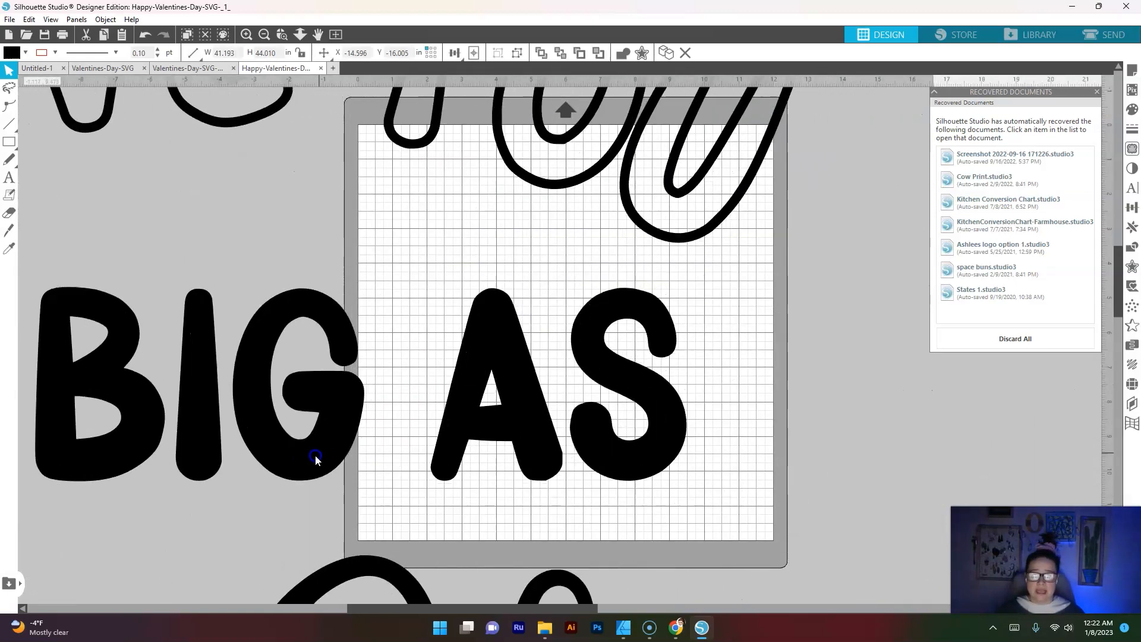
pyautogui.click(661, 190)
pyautogui.moveTo(661, 190); pyautogui.dragTo(382, 535)
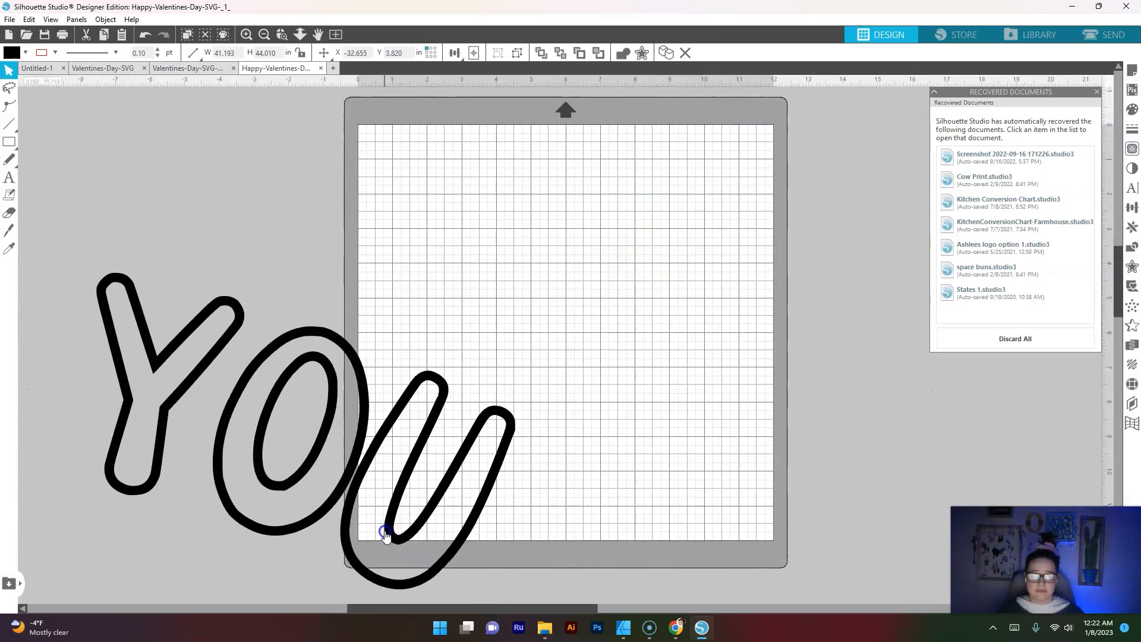
pyautogui.moveTo(600, 326); pyautogui.dragTo(563, 368)
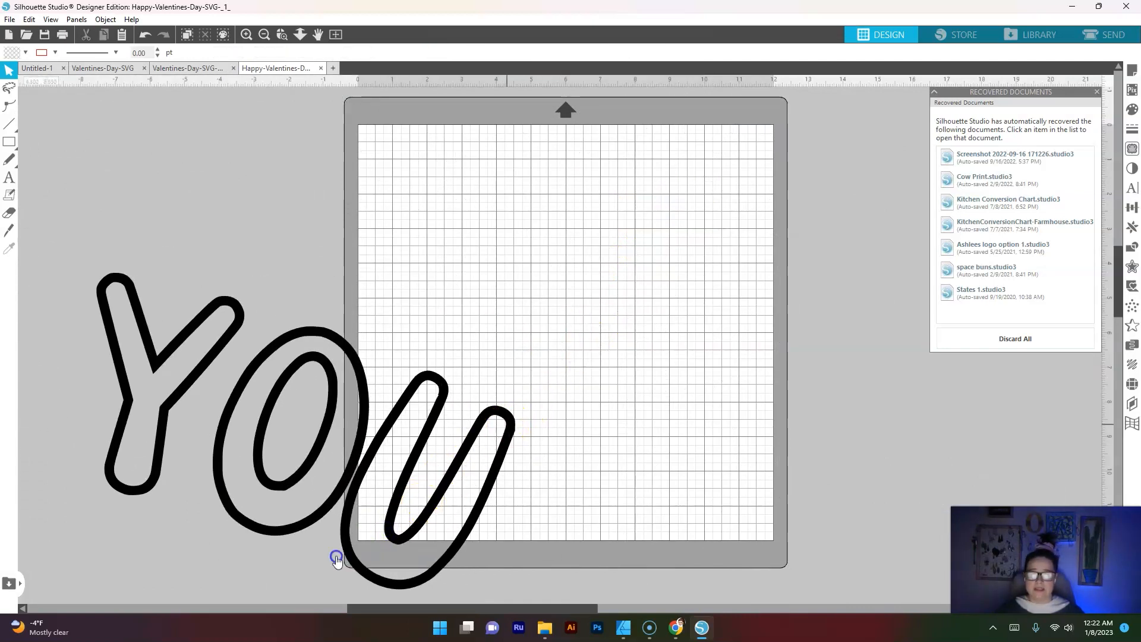
pyautogui.click(440, 390)
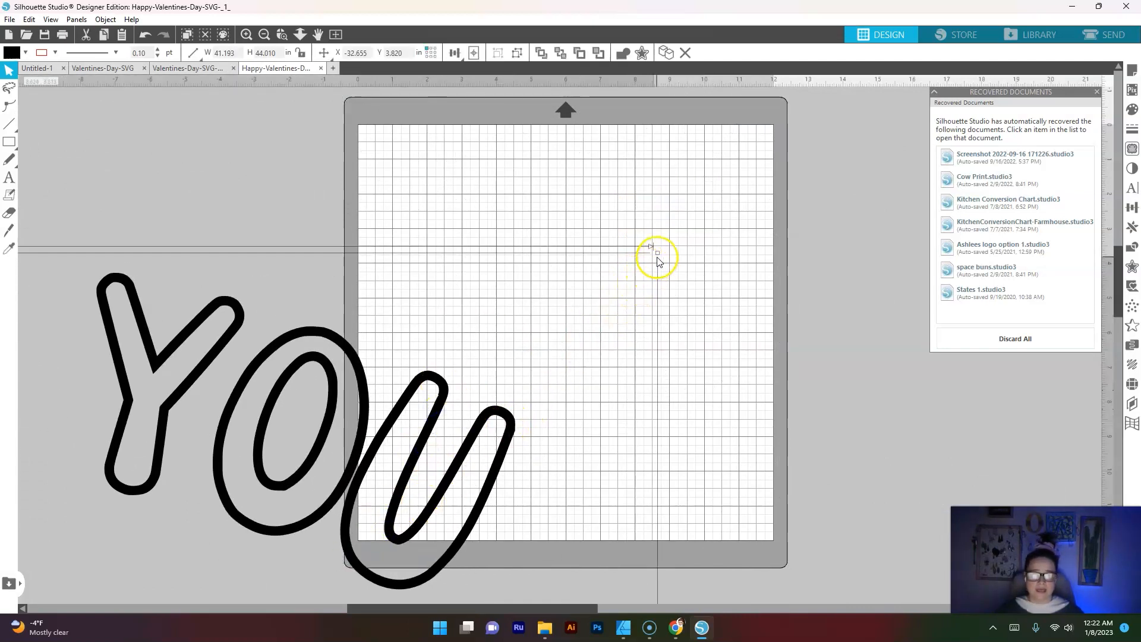
pyautogui.moveTo(658, 250); pyautogui.dragTo(477, 442)
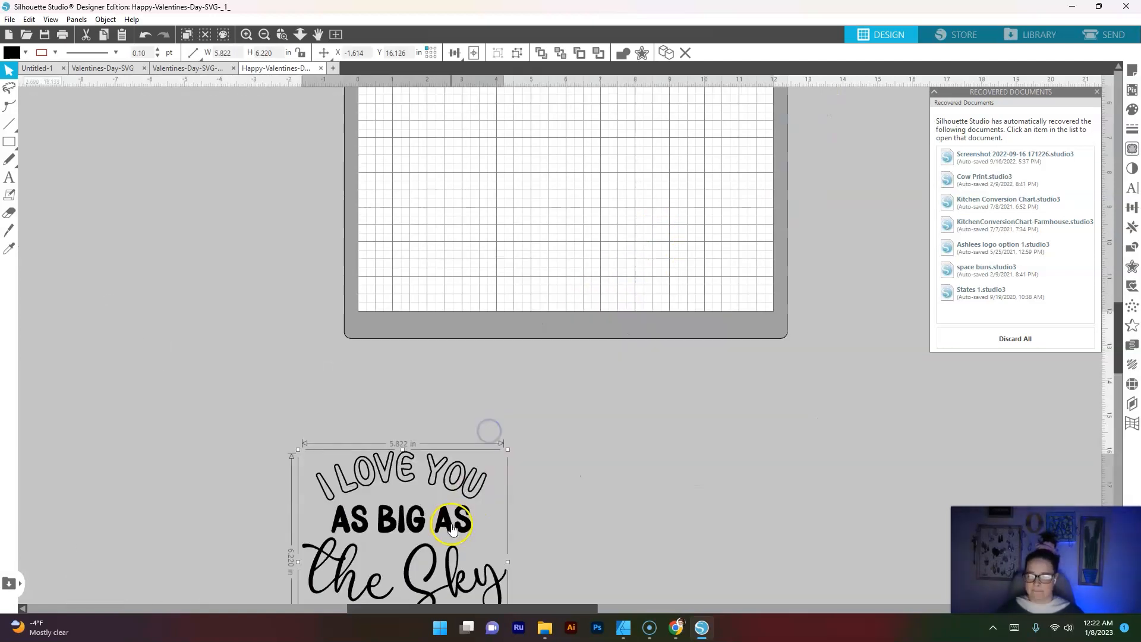
# Move the reduced design onto the cutting mat at about X 2.67 in, Y 1.67 in
pyautogui.moveTo(453, 526); pyautogui.dragTo(609, 195)
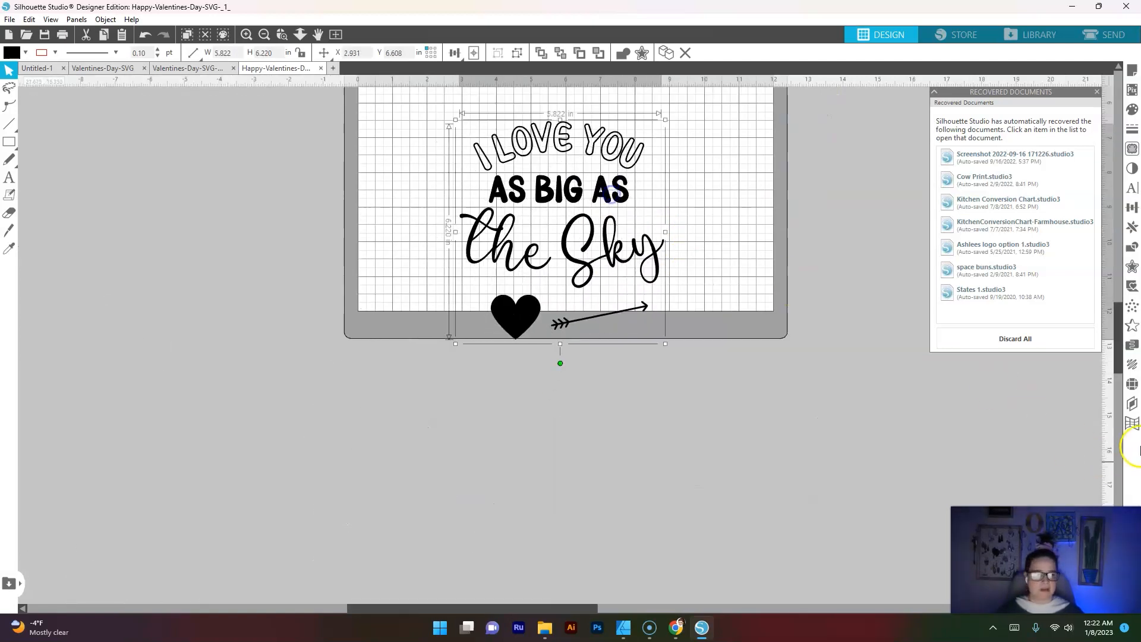
pyautogui.moveTo(1115, 357); pyautogui.dragTo(1122, 298)
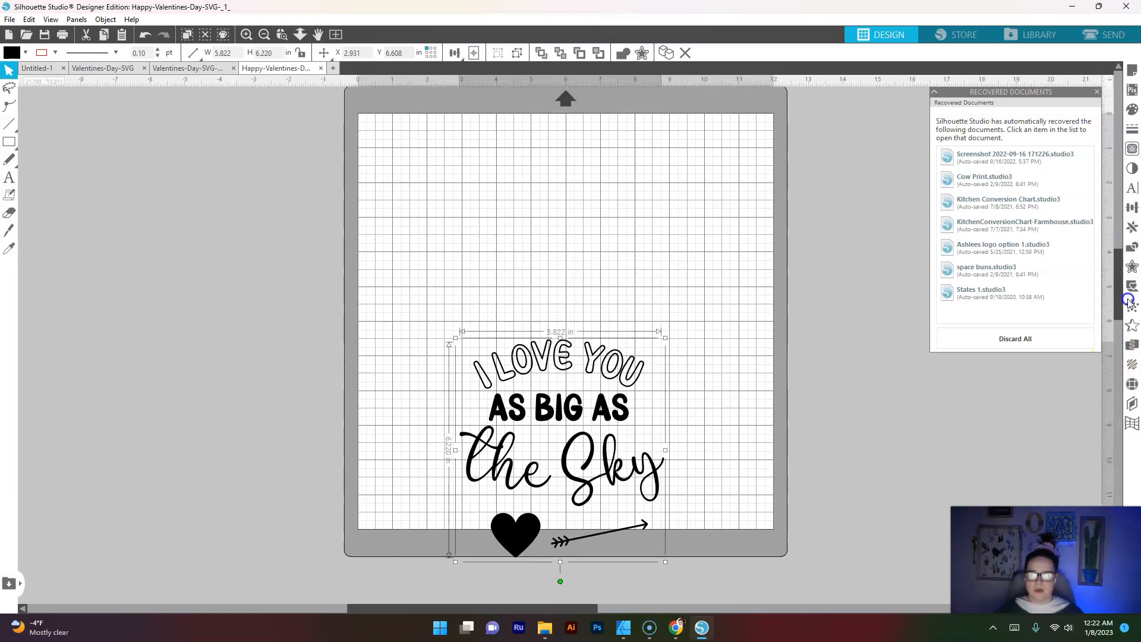
pyautogui.moveTo(588, 476); pyautogui.dragTo(577, 312)
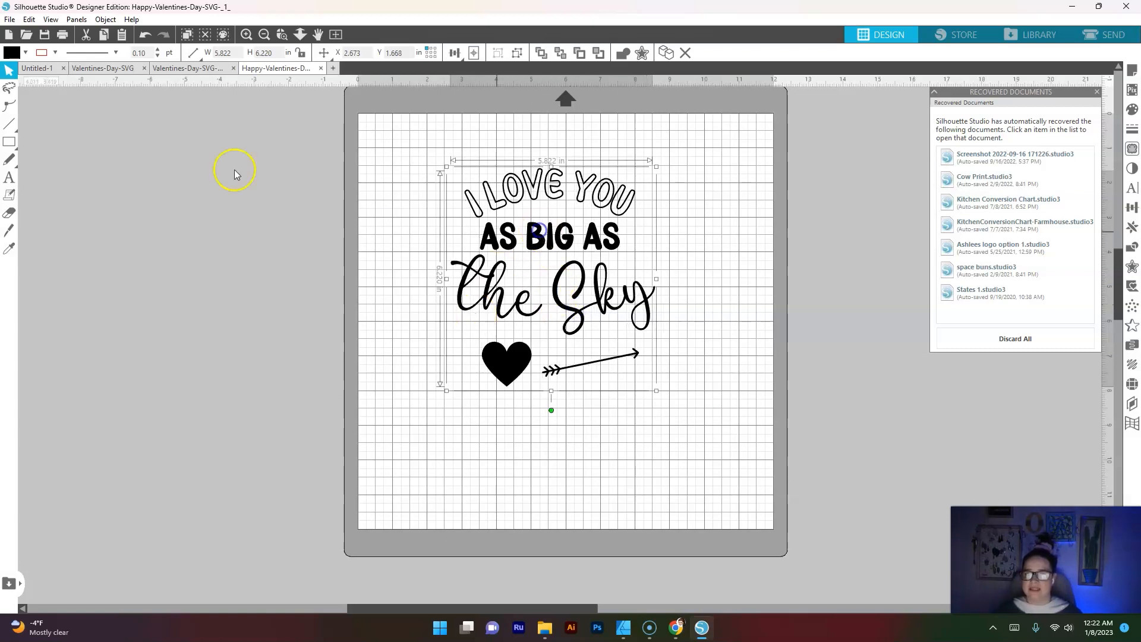
# Lock the design's aspect ratio, enlarge it to about 7.22 × 7.72 in and shift it slightly up the mat
pyautogui.click(301, 53)
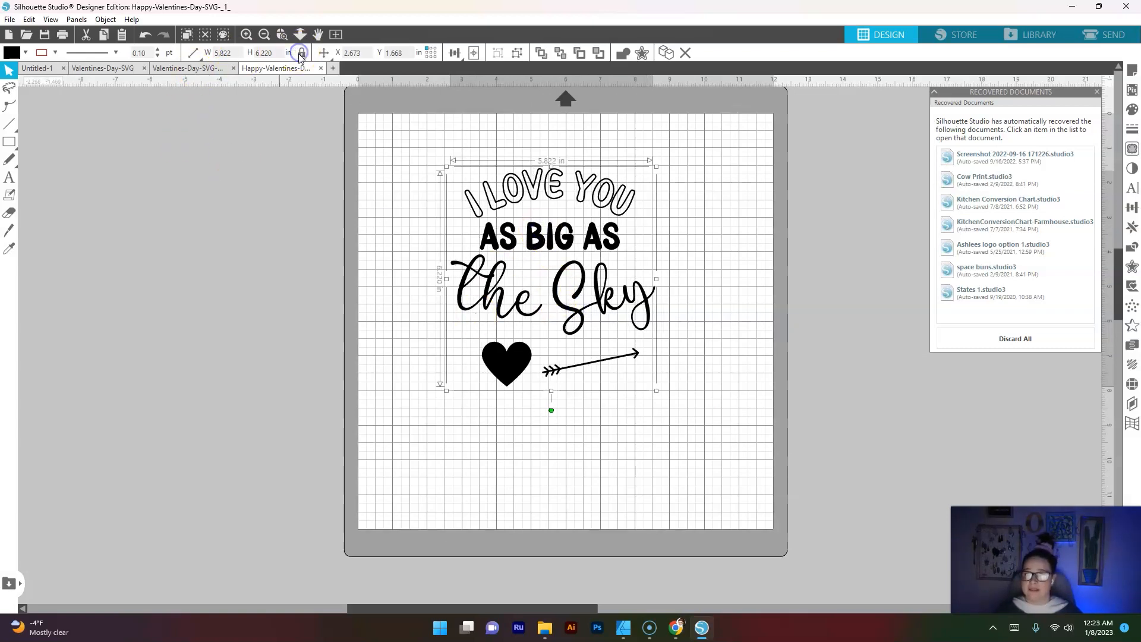
pyautogui.click(234, 53)
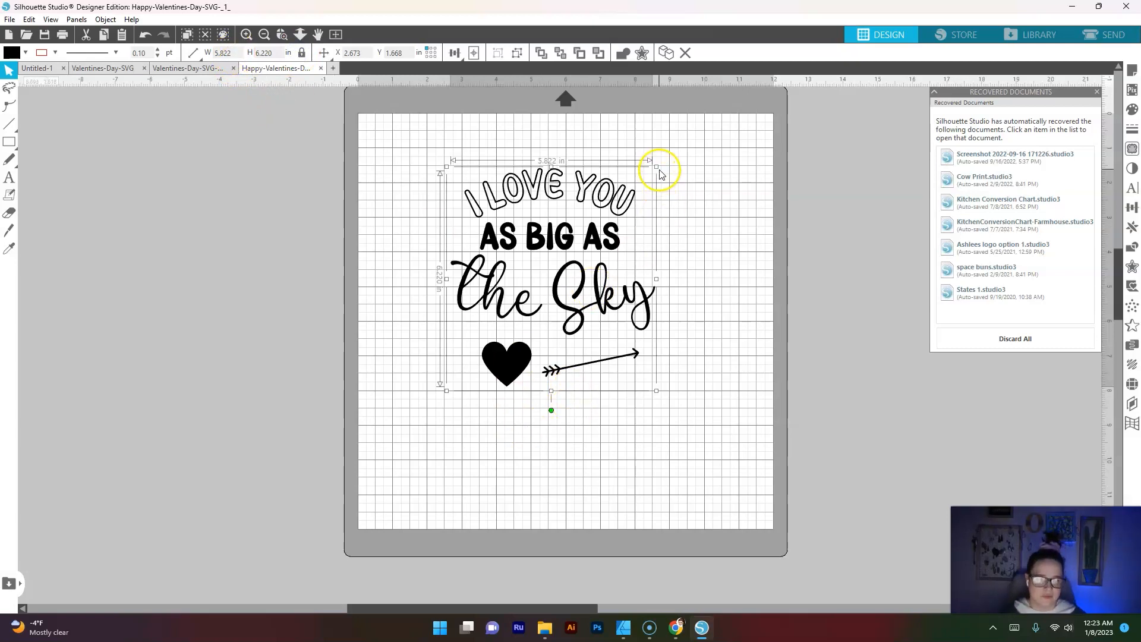
pyautogui.moveTo(661, 165)
pyautogui.mouseDown()
pyautogui.moveTo(637, 183)
pyautogui.moveTo(662, 164)
pyautogui.mouseUp()
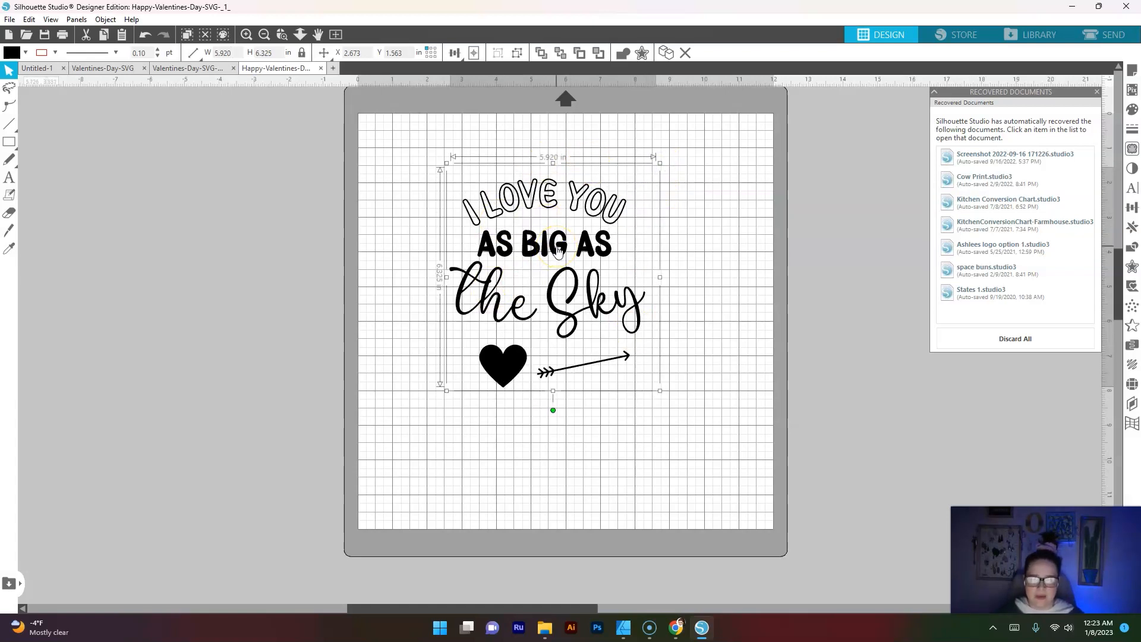
pyautogui.moveTo(659, 391); pyautogui.dragTo(705, 439)
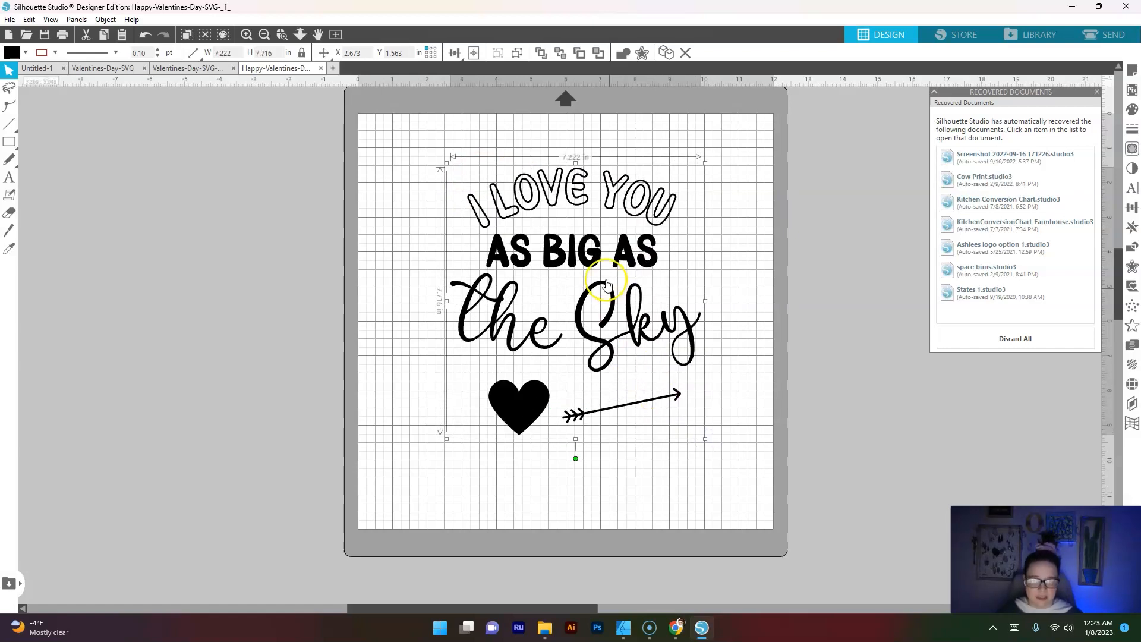
pyautogui.moveTo(601, 269); pyautogui.dragTo(602, 262)
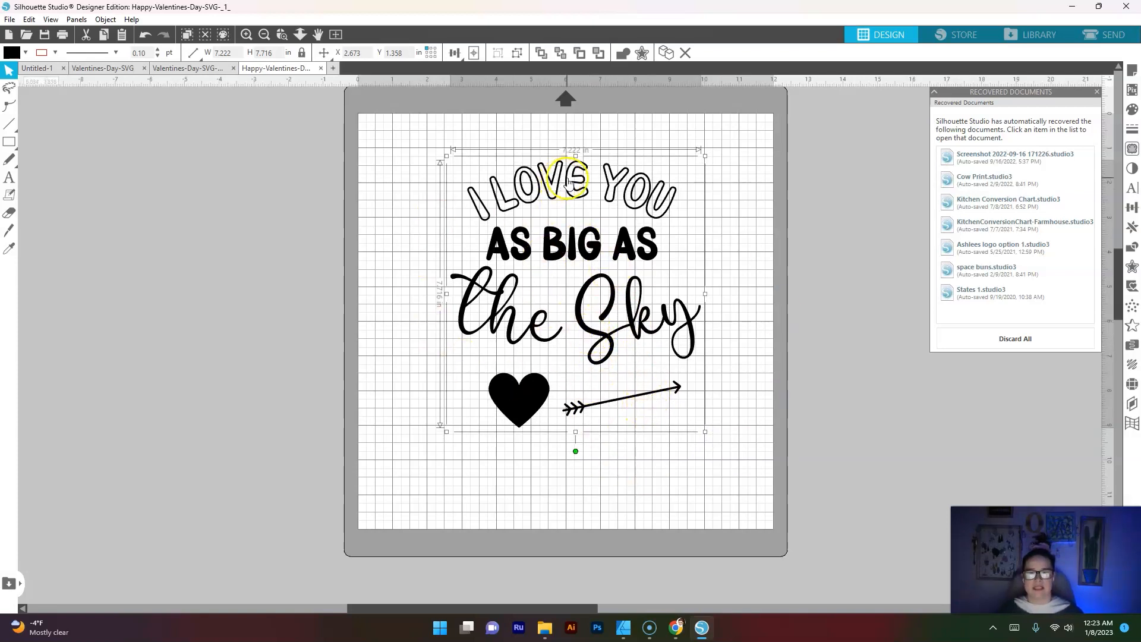
# Set the design to Cut in the send setup and ungroup it into separate elements
pyautogui.click(1116, 36)
pyautogui.click(901, 188)
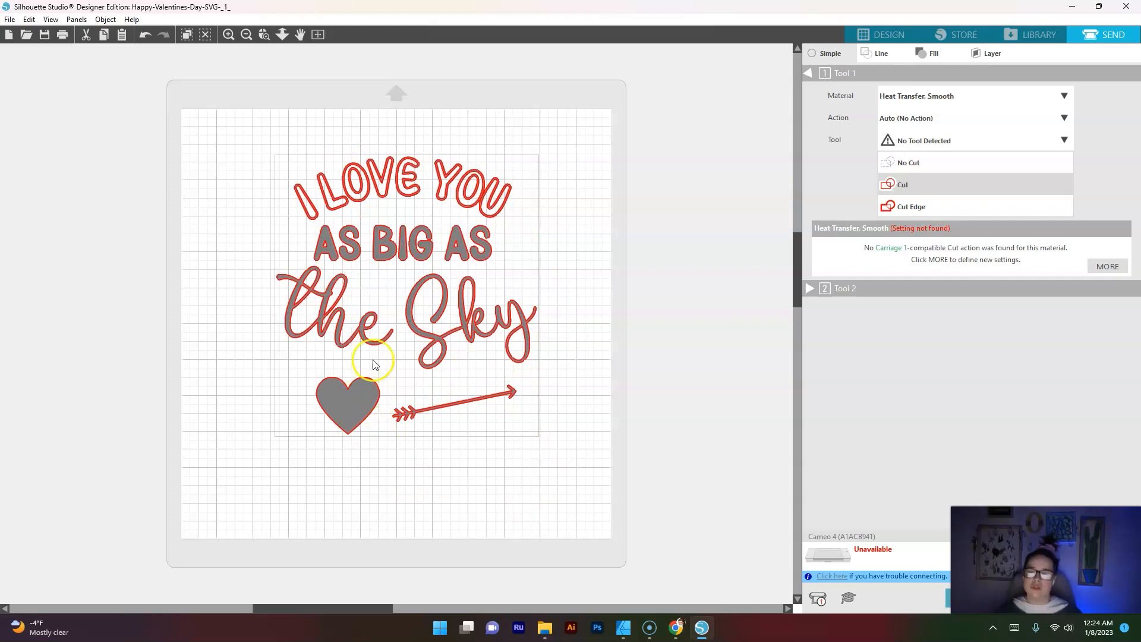
pyautogui.rightClick(435, 300)
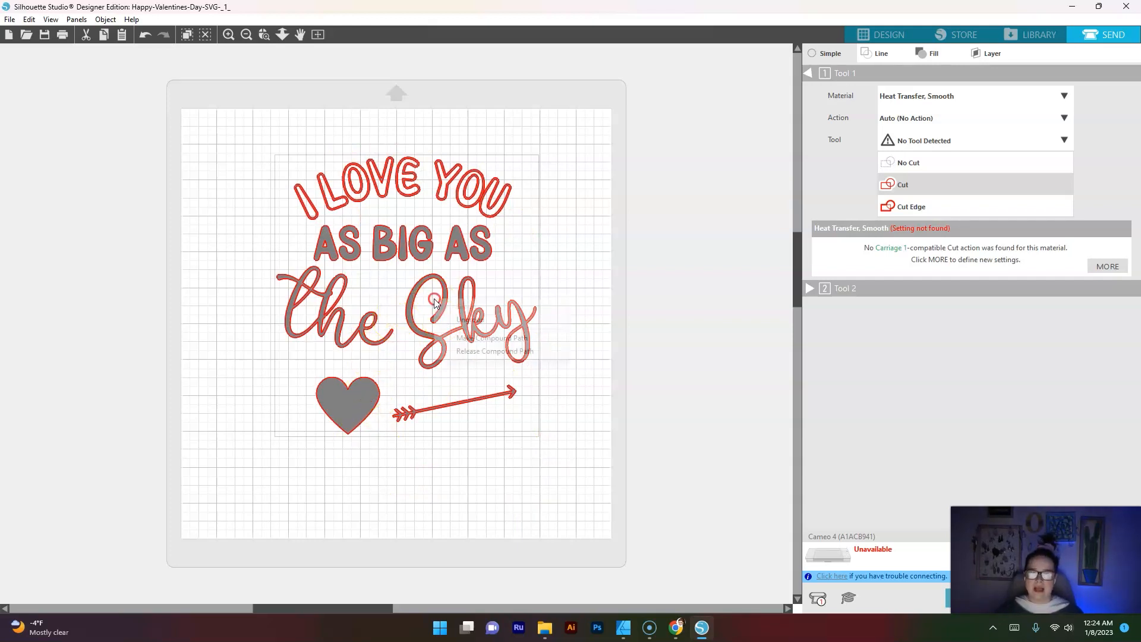
pyautogui.click(470, 320)
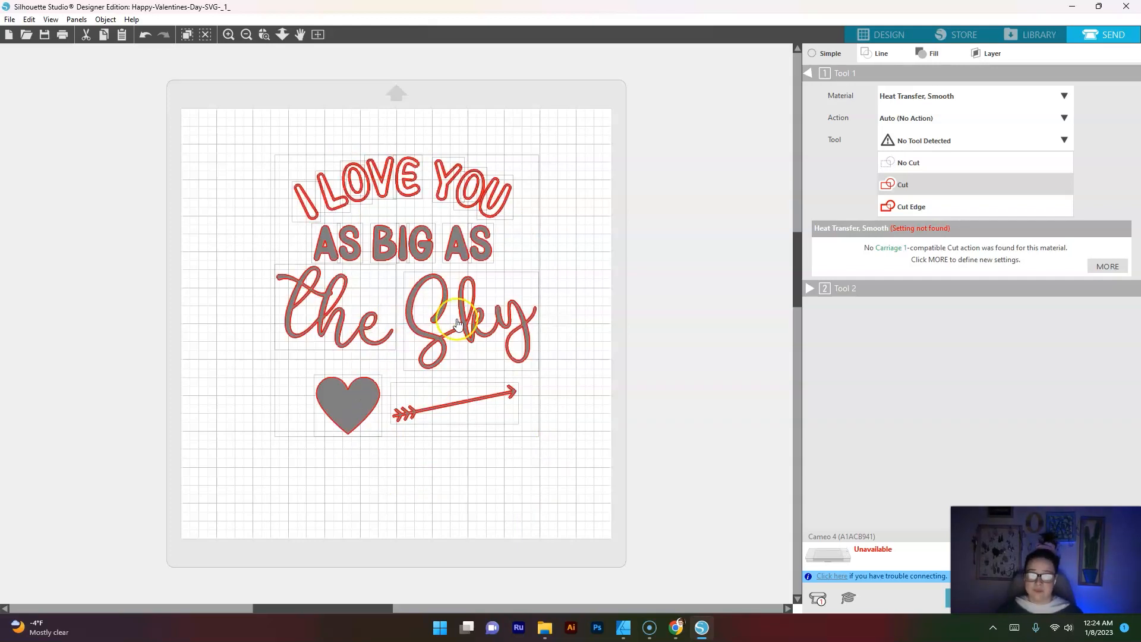
pyautogui.rightClick(431, 313)
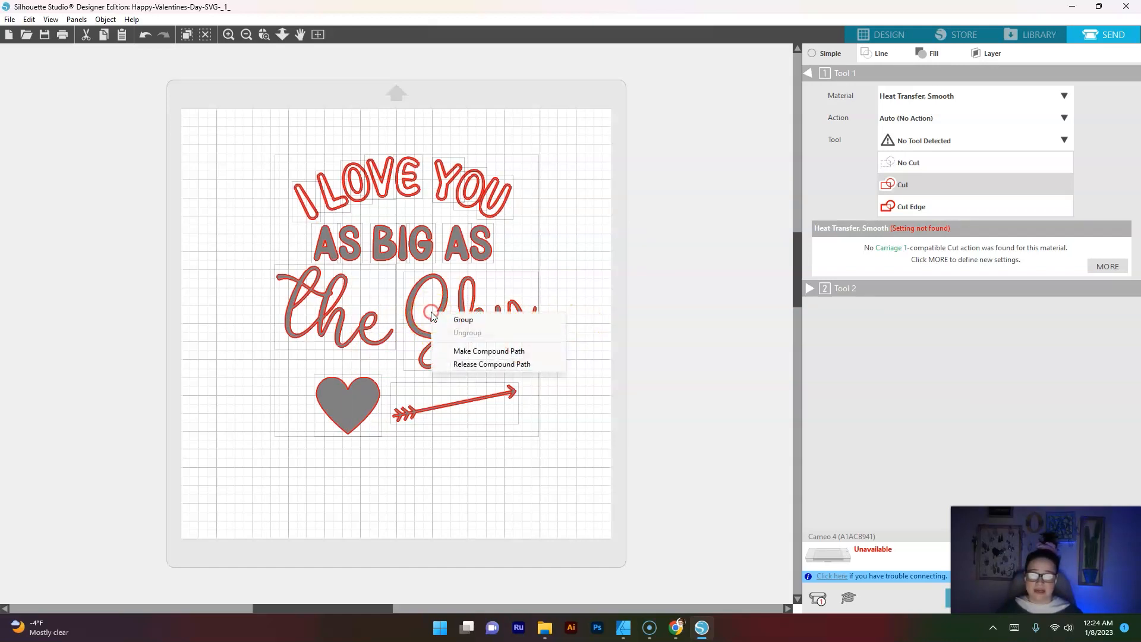
pyautogui.click(553, 475)
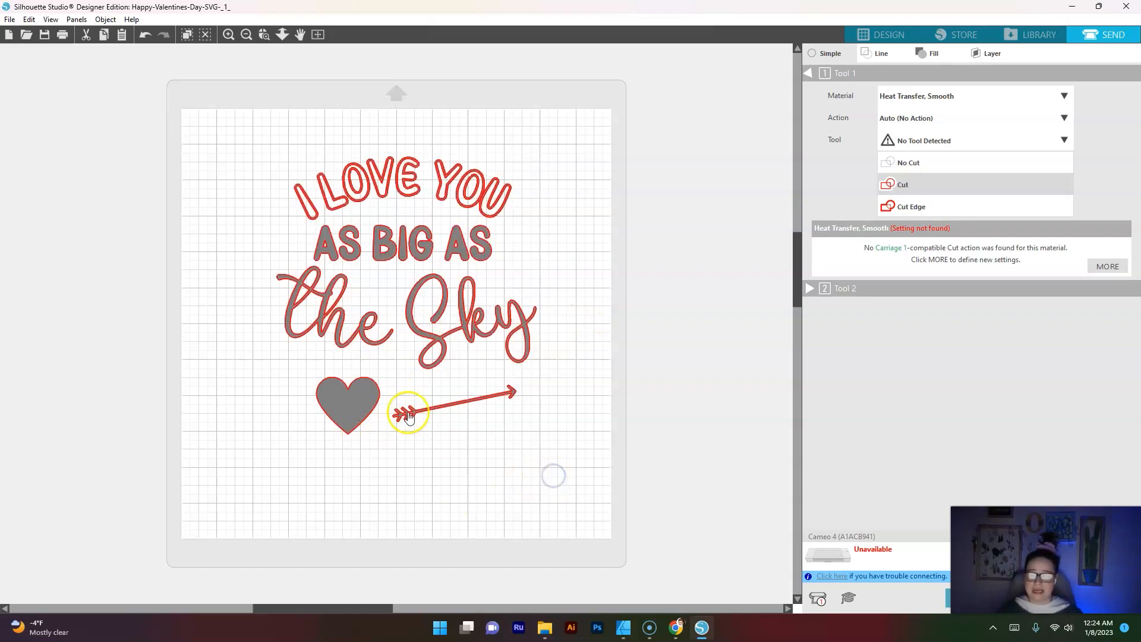
# Move the arrow and the heart together below the text so that the arrow crosses the heart
pyautogui.moveTo(409, 418); pyautogui.dragTo(379, 392)
pyautogui.click(317, 393)
pyautogui.click(458, 457)
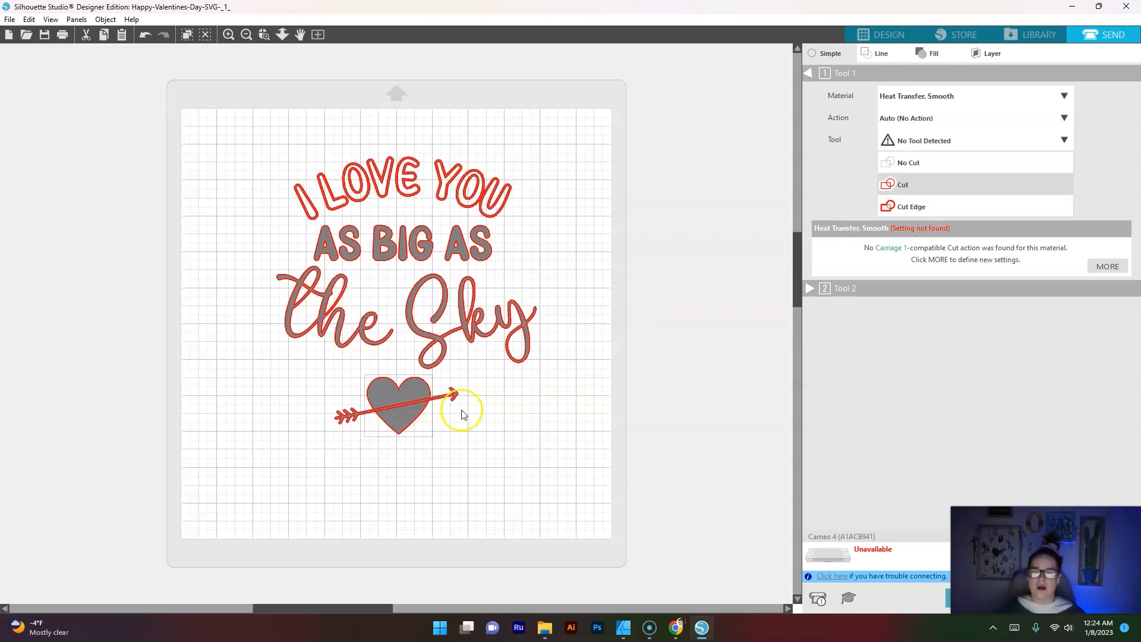
# Separate the crossed arrow and heart, placing the arrow to the left of the heart below the text
pyautogui.moveTo(413, 404); pyautogui.dragTo(327, 414)
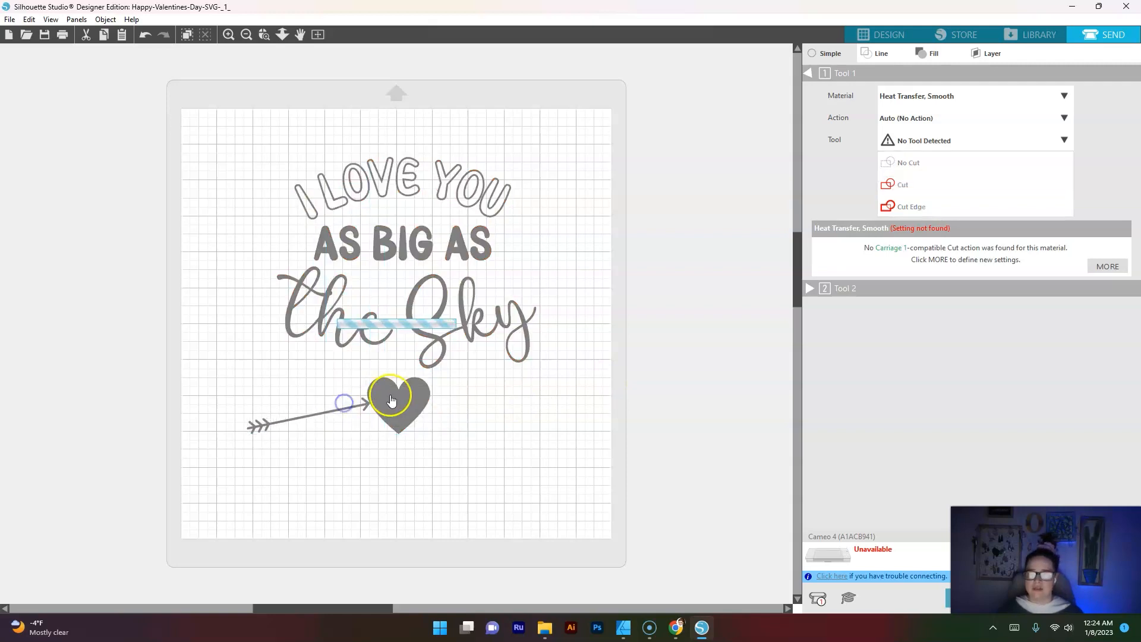
pyautogui.moveTo(394, 401); pyautogui.dragTo(429, 402)
pyautogui.moveTo(326, 414); pyautogui.dragTo(343, 409)
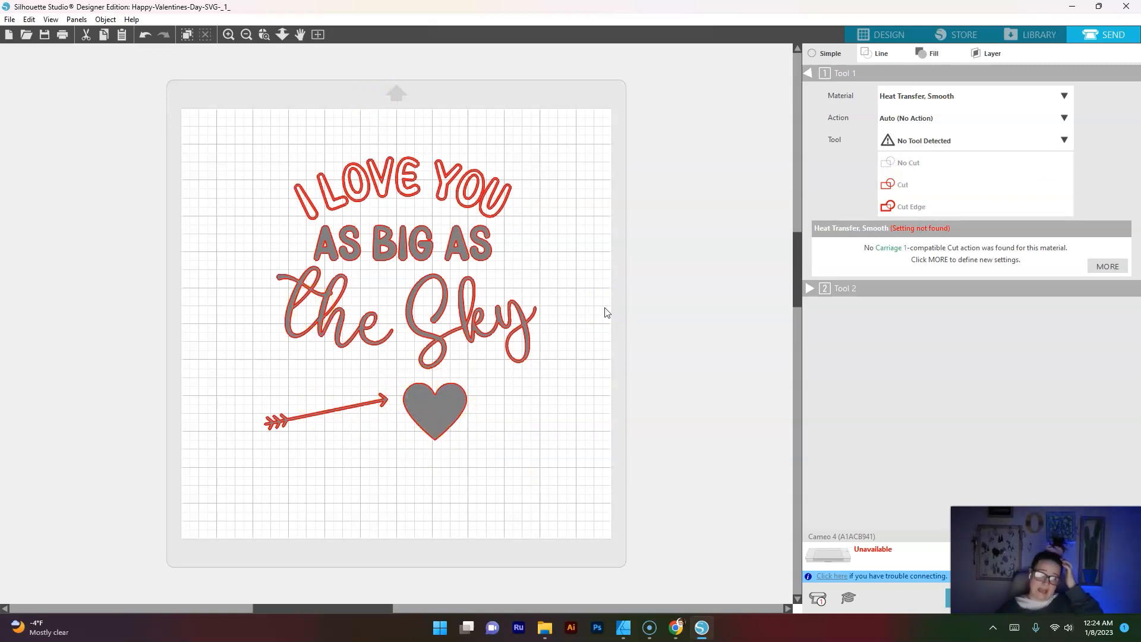
# Switch to Chrome, open Placeit in a new browser tab and search its templates for "kids shirt"
pyautogui.click(1072, 6)
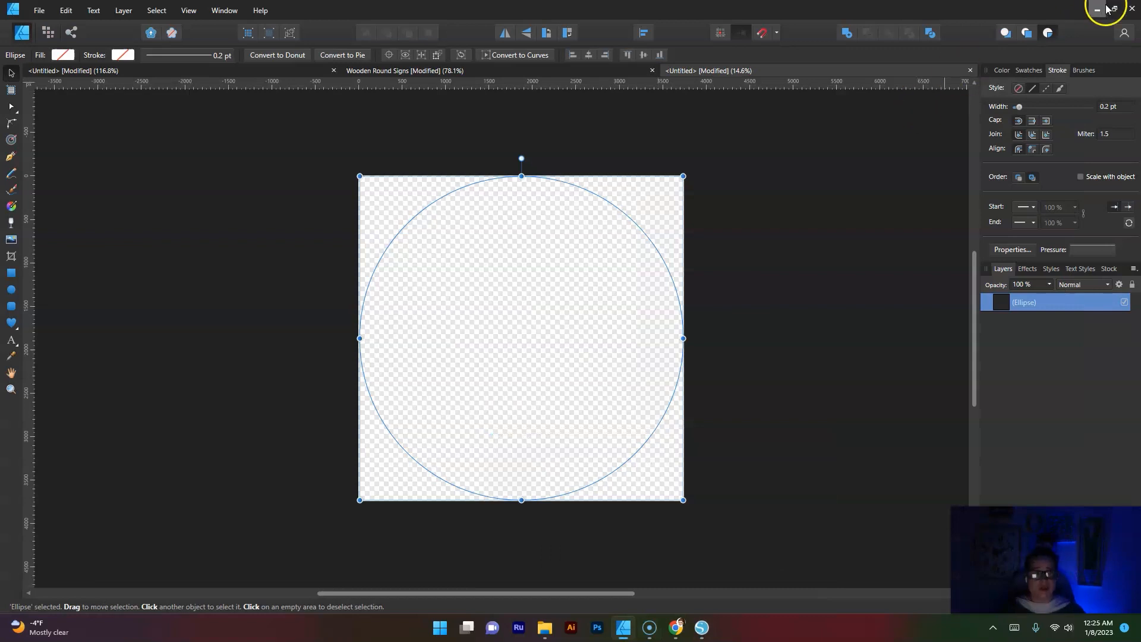
pyautogui.click(1104, 8)
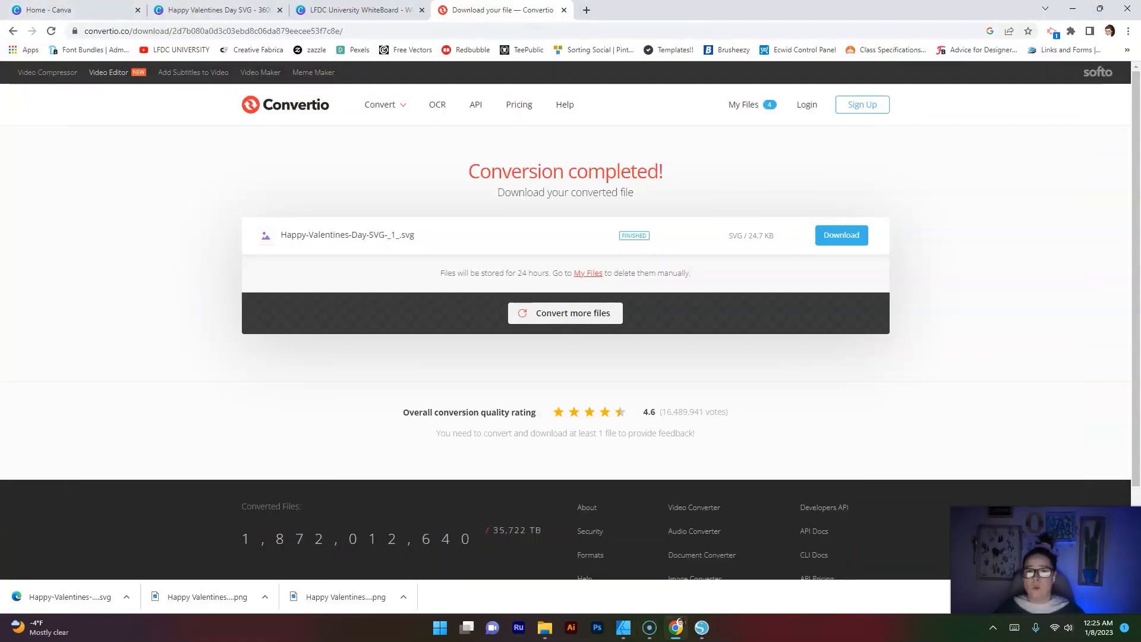
pyautogui.click(587, 9)
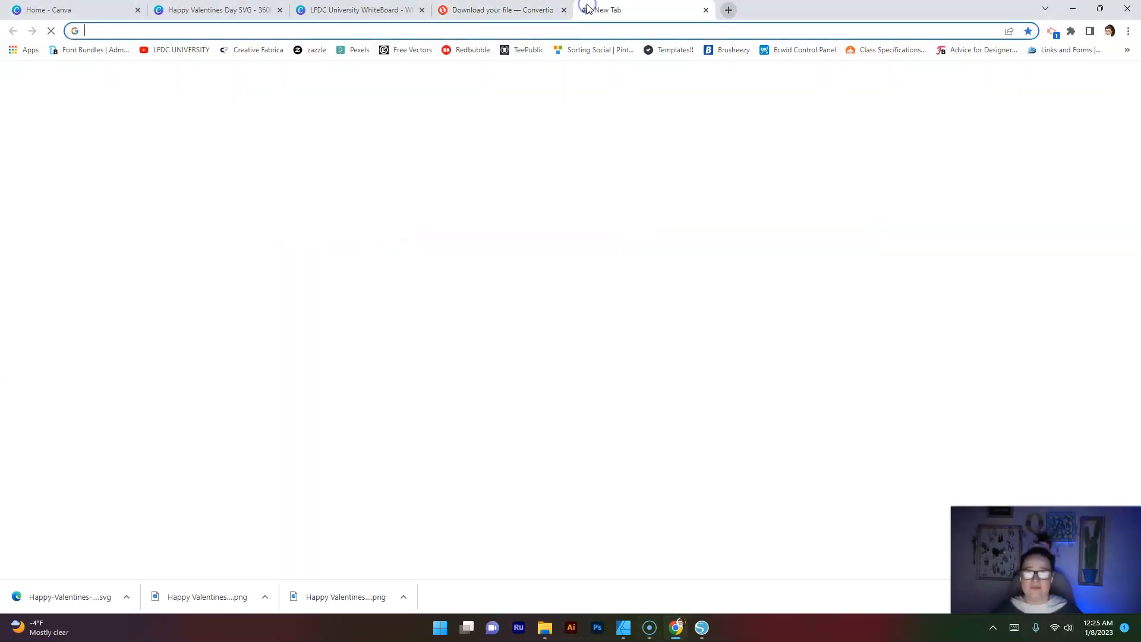
pyautogui.write('placei')
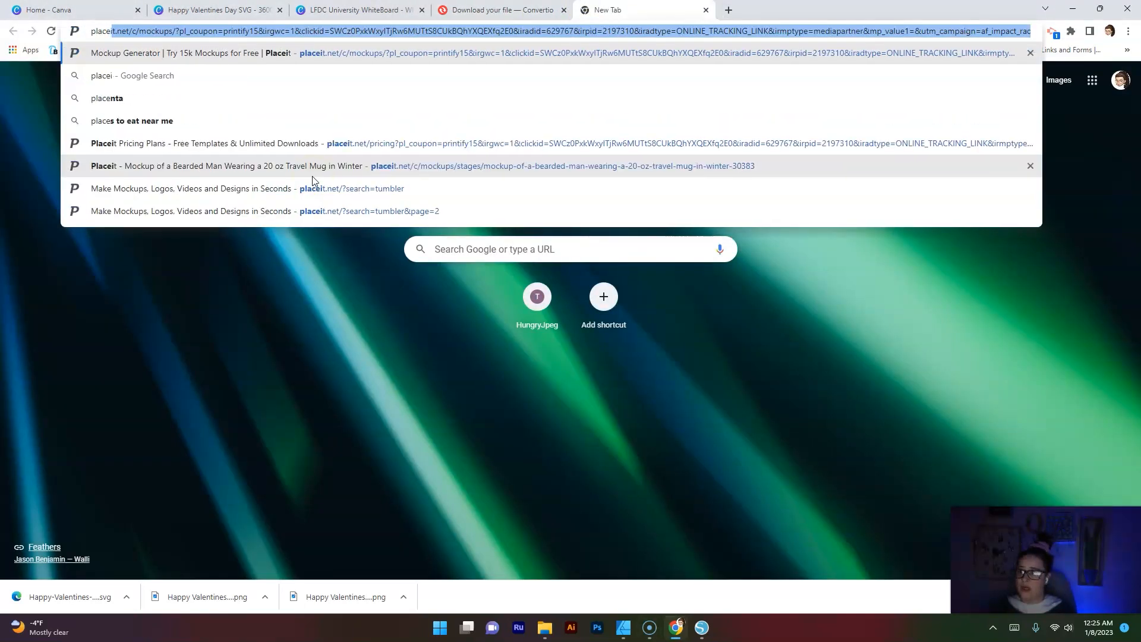
pyautogui.press('Return')
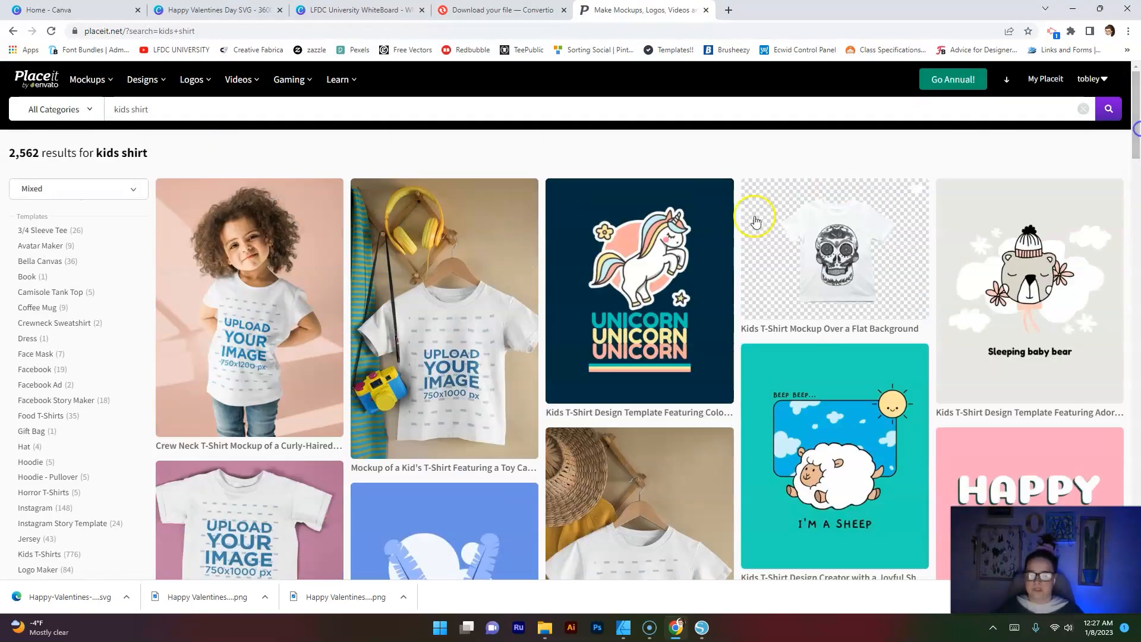
# Open the crew neck T-shirt mockup of the curly-haired girl and upload the "Happy Valentines Day SVG" image from Downloads as its design
pyautogui.click(262, 315)
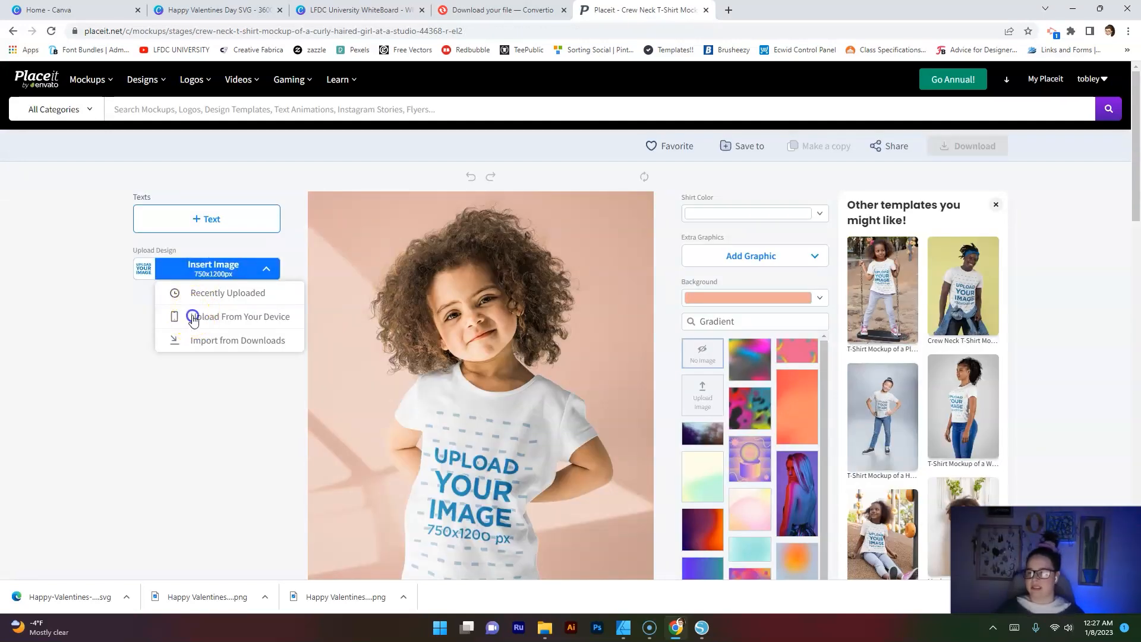
pyautogui.click(196, 318)
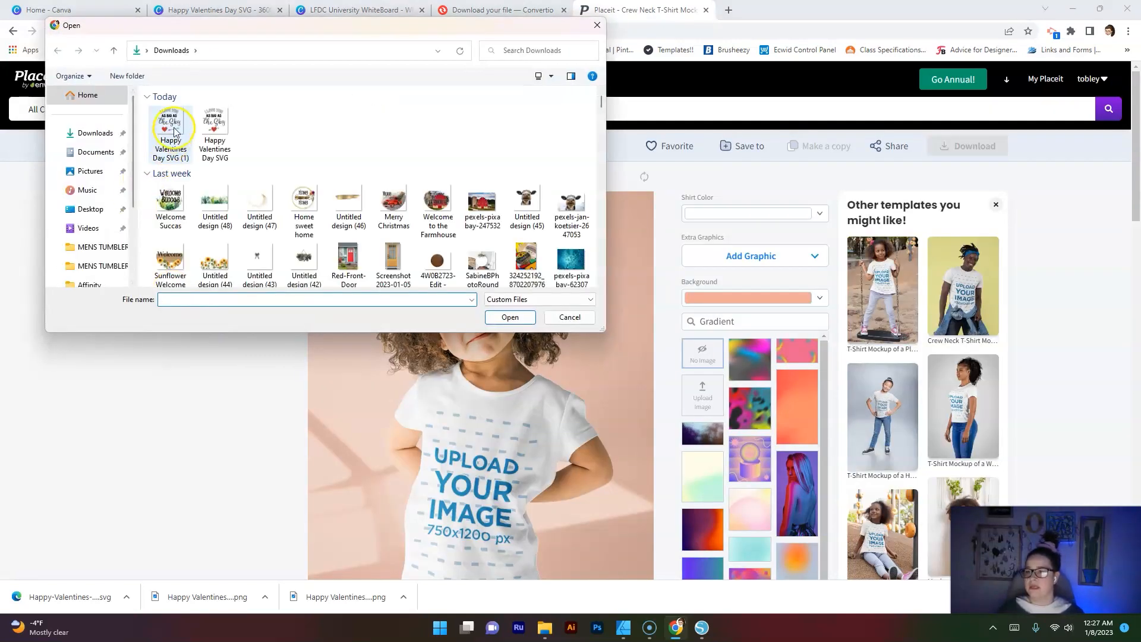
pyautogui.doubleClick(214, 125)
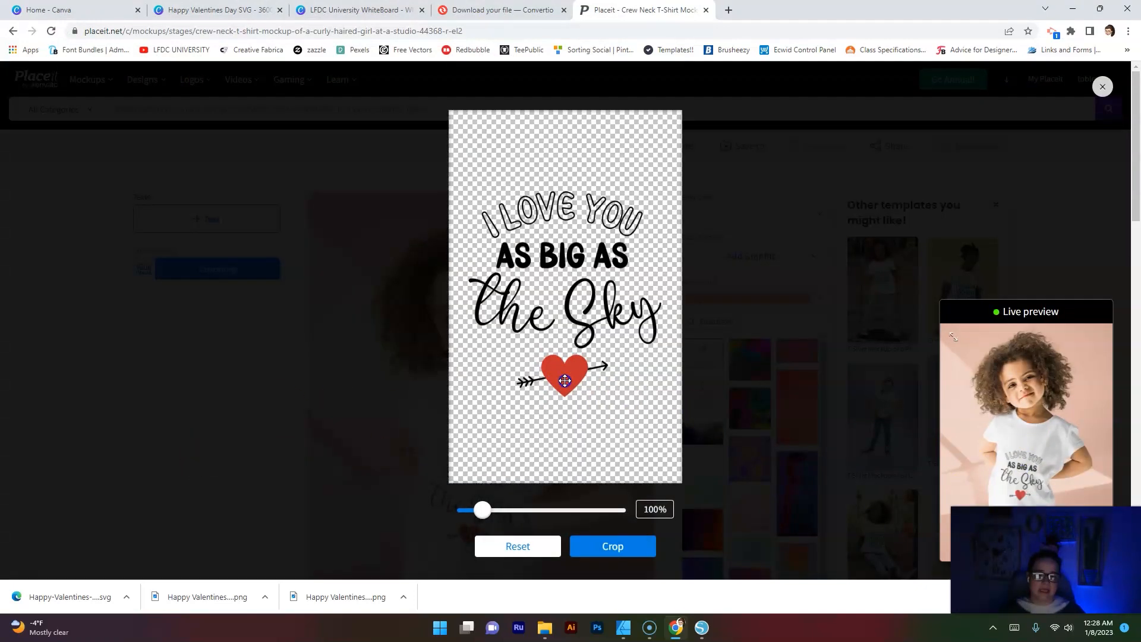
# Move the uploaded design up to the upper part of the shirt's print area, keeping 100% scale, and apply the crop
pyautogui.moveTo(565, 376); pyautogui.dragTo(566, 317)
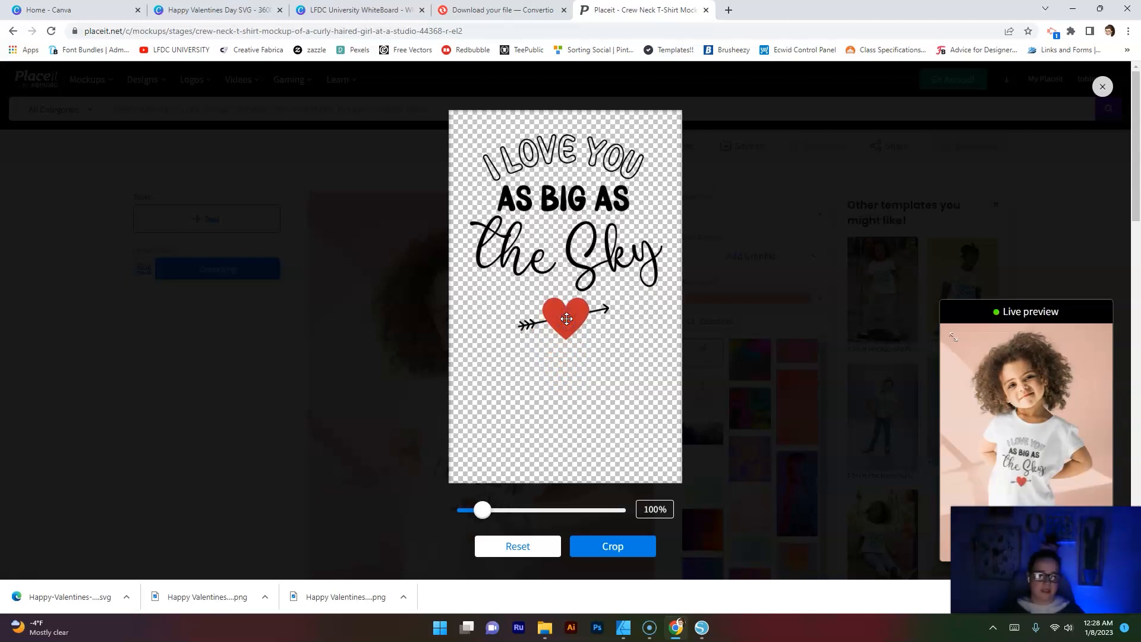
pyautogui.moveTo(566, 319); pyautogui.dragTo(567, 309)
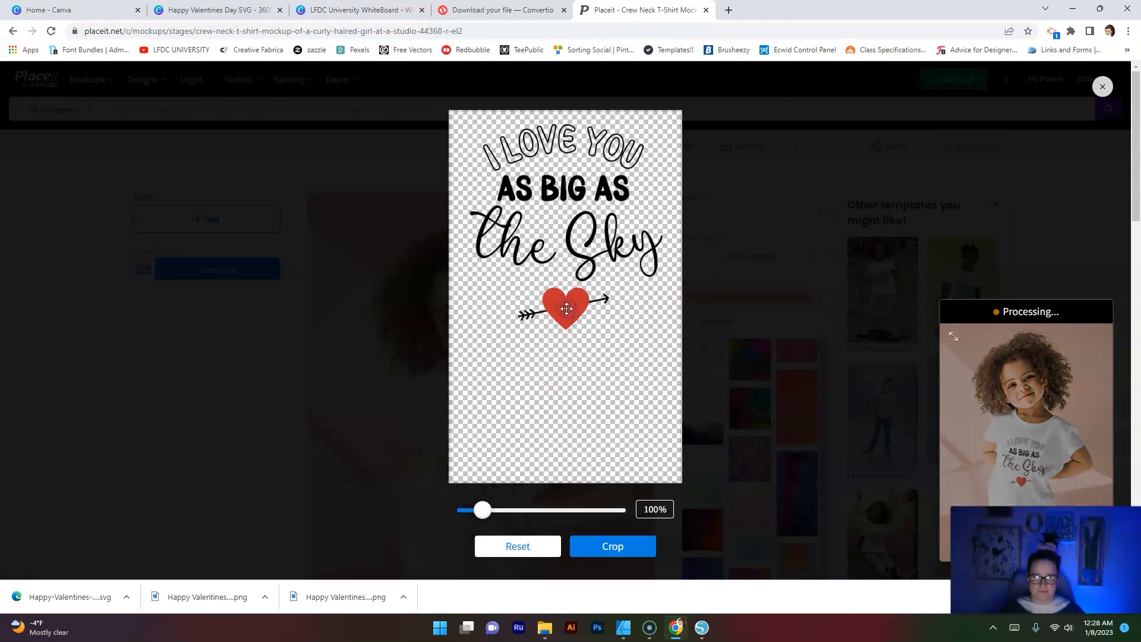
pyautogui.click(594, 544)
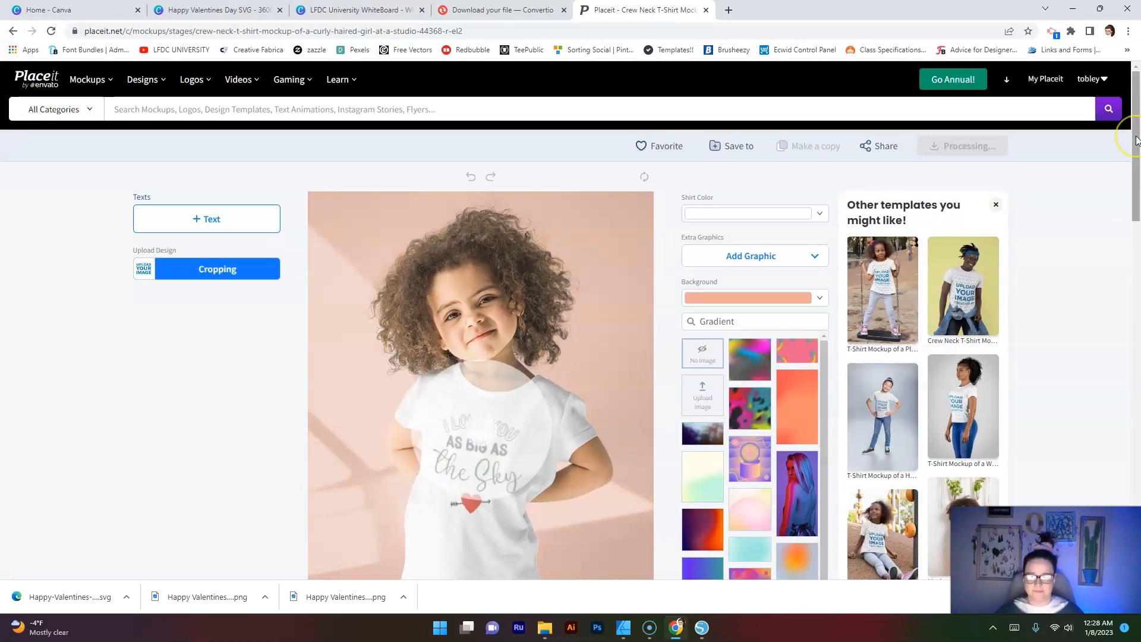
pyautogui.scroll(-1, 1136, 151)
pyautogui.moveTo(1136, 145); pyautogui.dragTo(1136, 164)
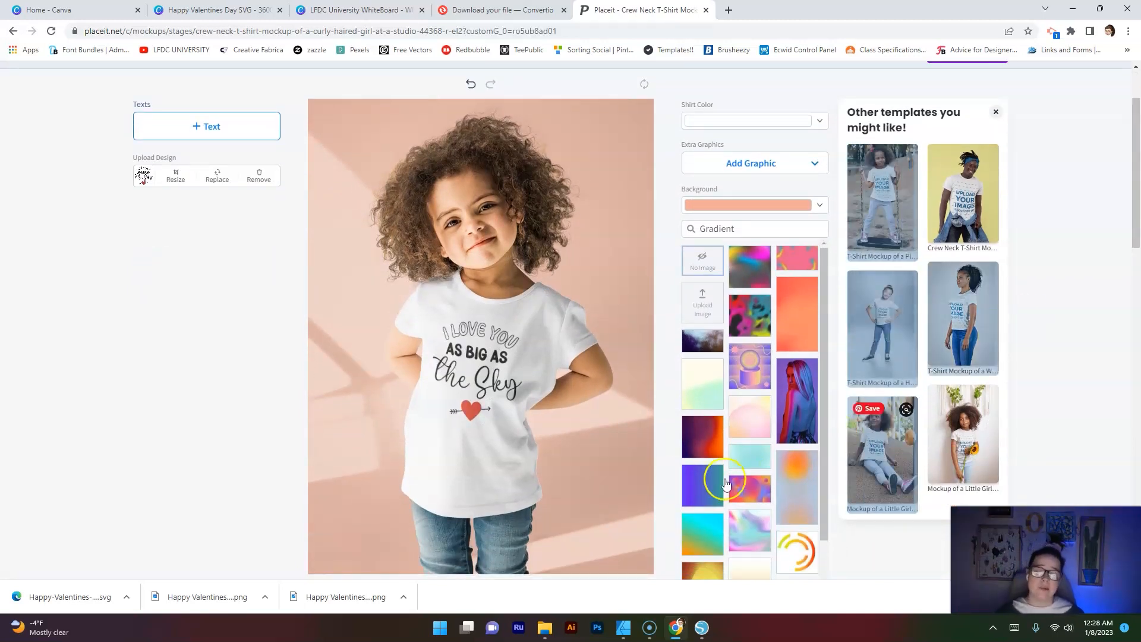